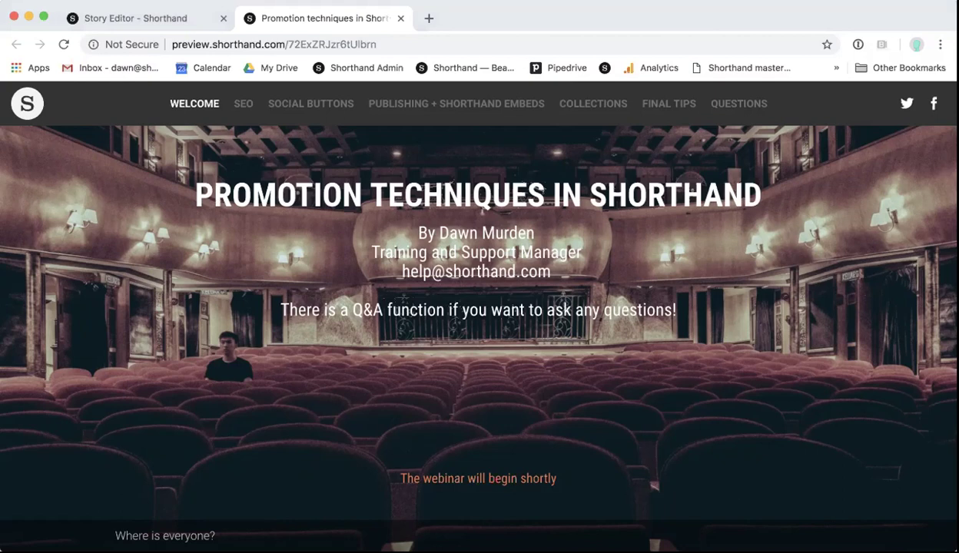
Step: Scroll the story preview past the five-topic agenda list to the 'SEO - A Starting Guide' section
{"action": "left_click", "coordinate": [160, 25]}
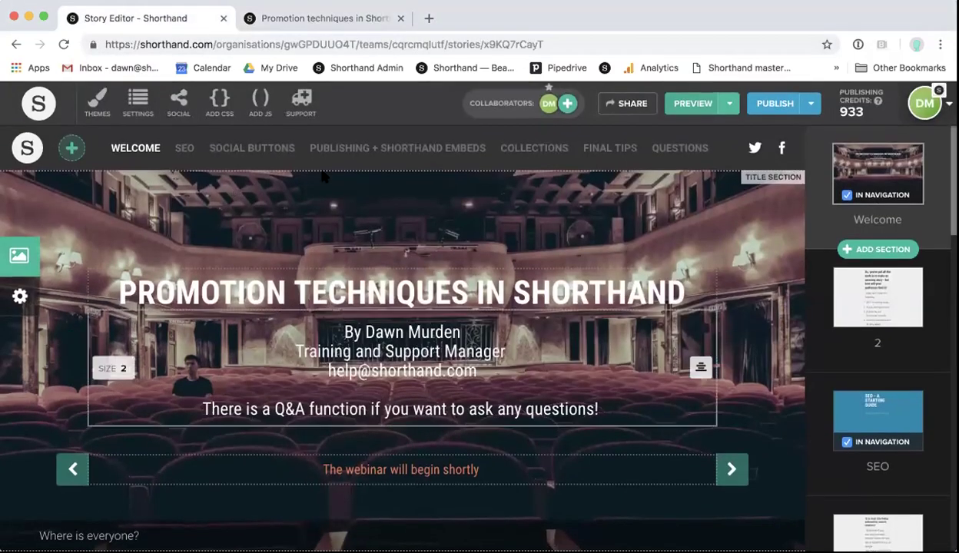
{"action": "left_click", "coordinate": [279, 21]}
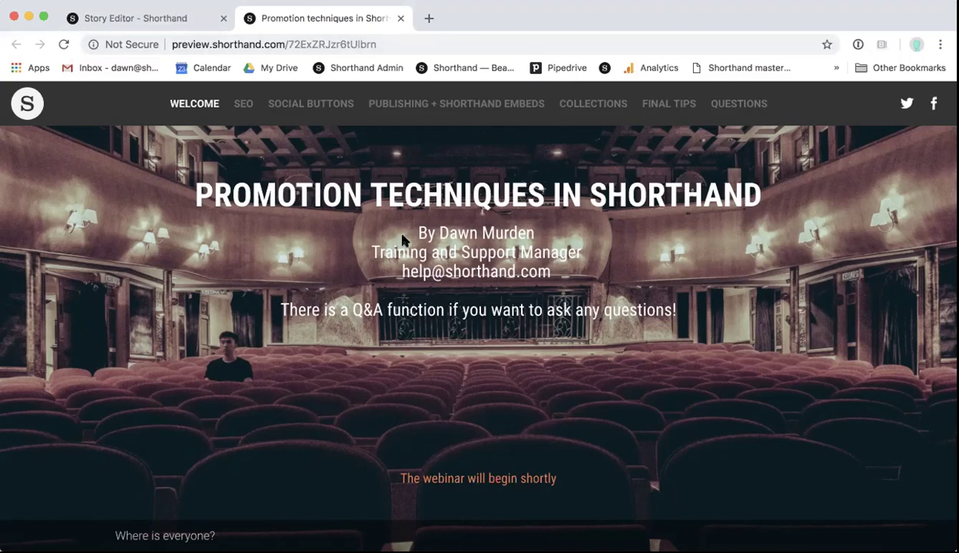
{"action": "scroll", "coordinate": [491, 325], "scroll_direction": "down", "scroll_amount": 3}
{"action": "scroll", "coordinate": [492, 329], "scroll_direction": "down", "scroll_amount": 9}
{"action": "scroll", "coordinate": [493, 330], "scroll_direction": "up", "scroll_amount": 2}
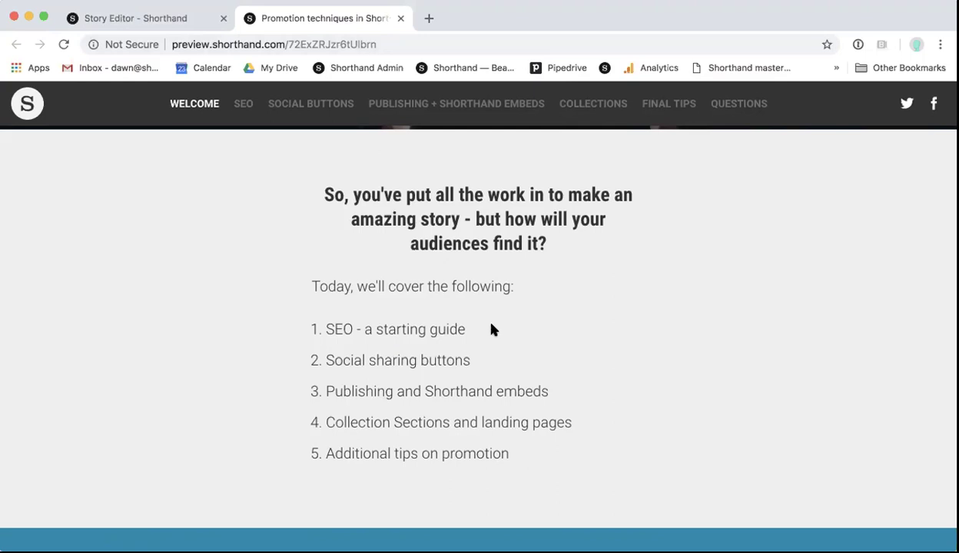
{"action": "scroll", "coordinate": [493, 329], "scroll_direction": "down", "scroll_amount": 5}
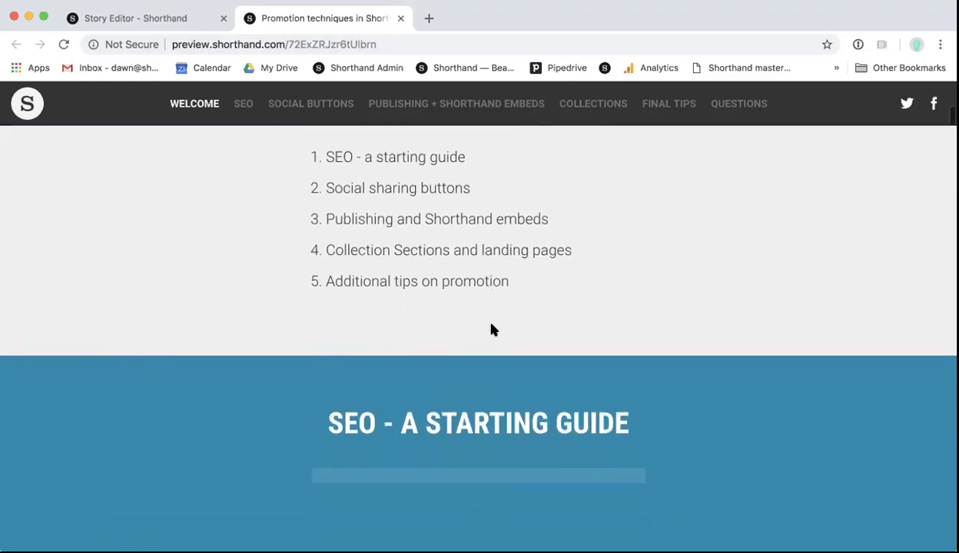
{"action": "scroll", "coordinate": [492, 330], "scroll_direction": "down", "scroll_amount": 2}
{"action": "scroll", "coordinate": [492, 329], "scroll_direction": "down", "scroll_amount": 2}
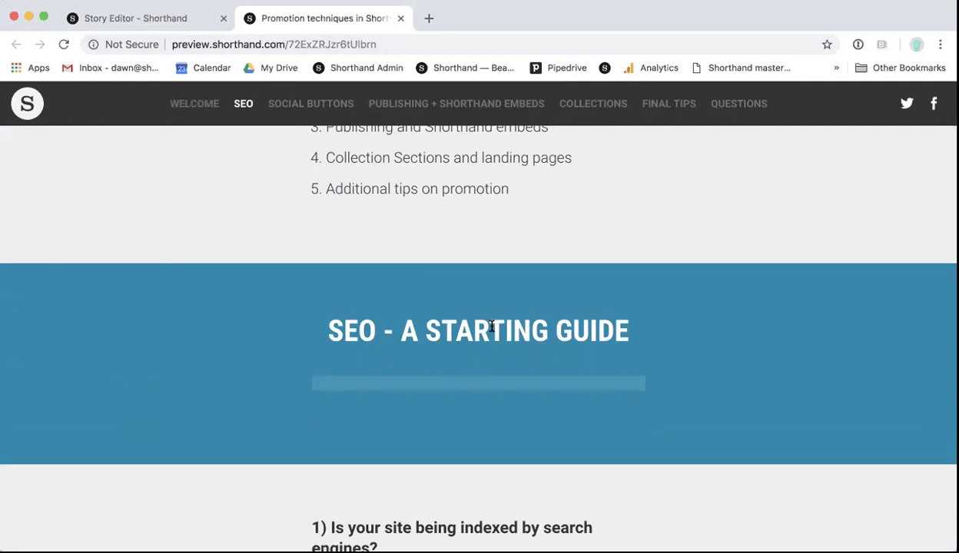
Step: Scroll the preview down to SEO point 1 about search engine indexing
{"action": "scroll", "coordinate": [491, 326], "scroll_direction": "down", "scroll_amount": 3}
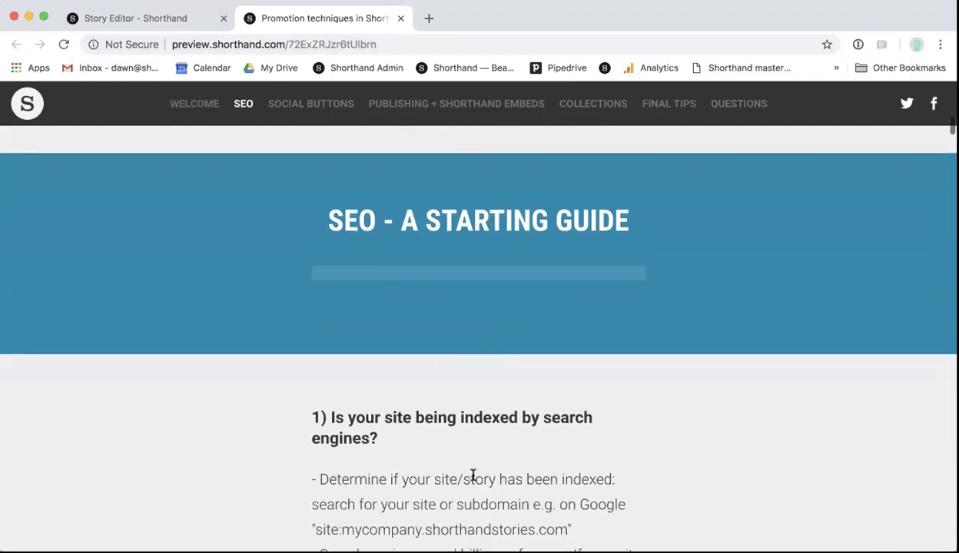
{"action": "scroll", "coordinate": [469, 477], "scroll_direction": "down", "scroll_amount": 3}
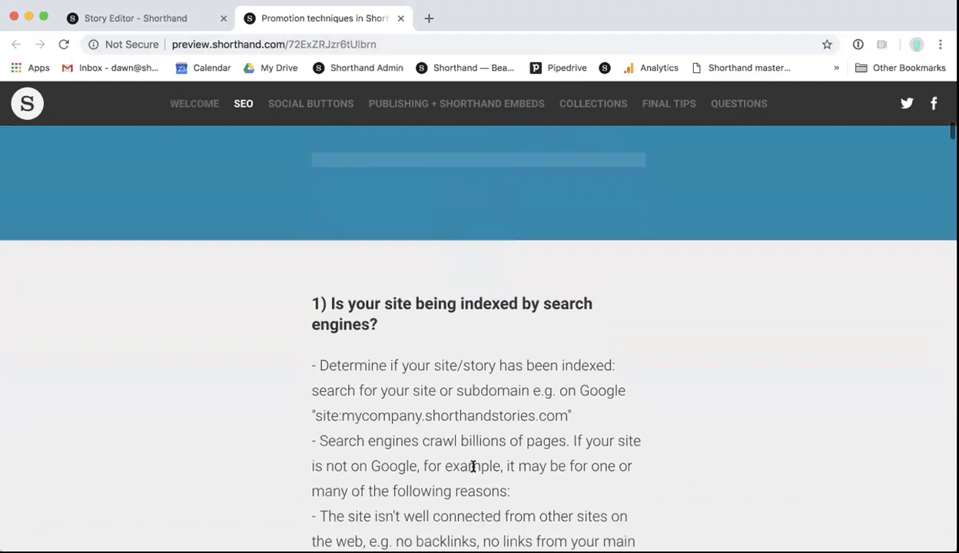
{"action": "scroll", "coordinate": [473, 466], "scroll_direction": "down", "scroll_amount": 3}
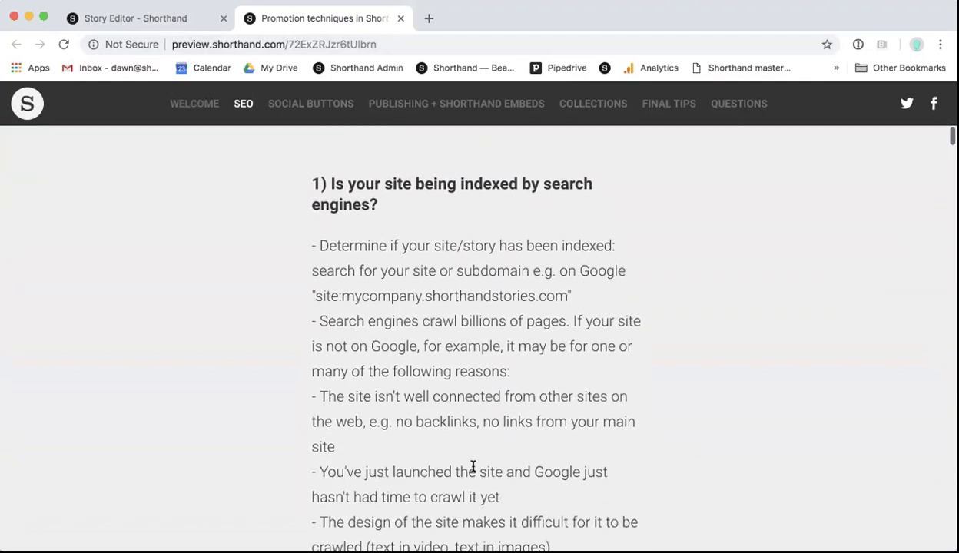
{"action": "scroll", "coordinate": [473, 467], "scroll_direction": "down", "scroll_amount": 1}
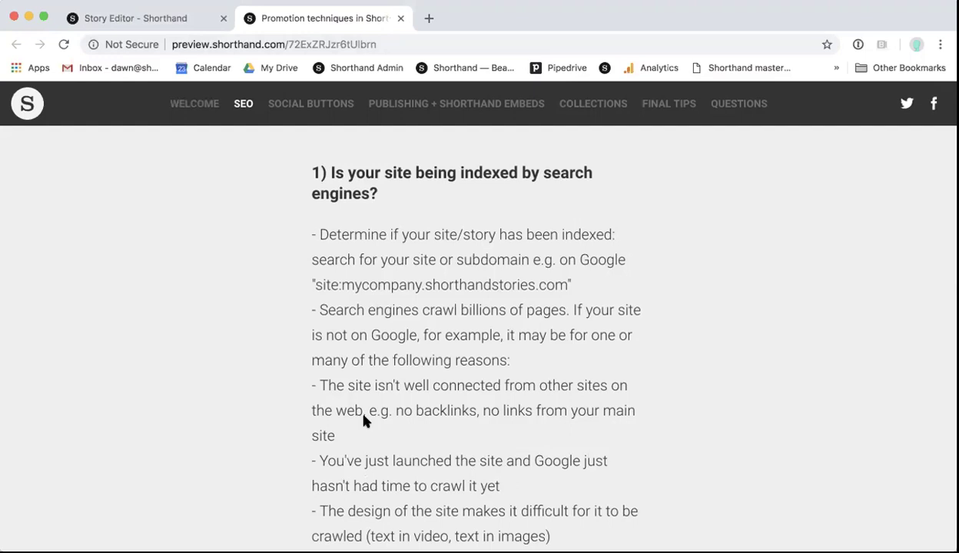
Step: Highlight the example site: search address, then deselect it and bring the reasons list into view
{"action": "left_click_drag", "start_coordinate": [342, 284], "coordinate": [565, 281]}
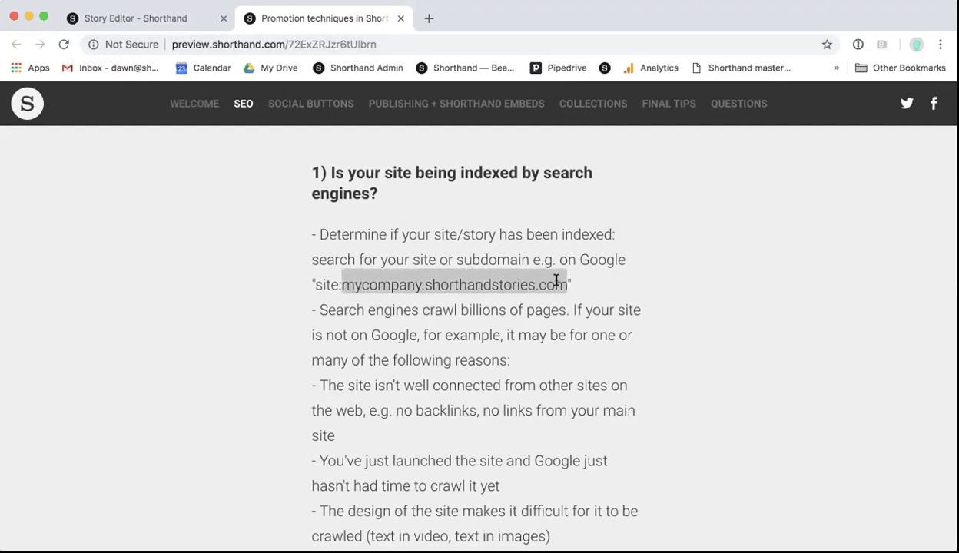
{"action": "left_click", "coordinate": [396, 285]}
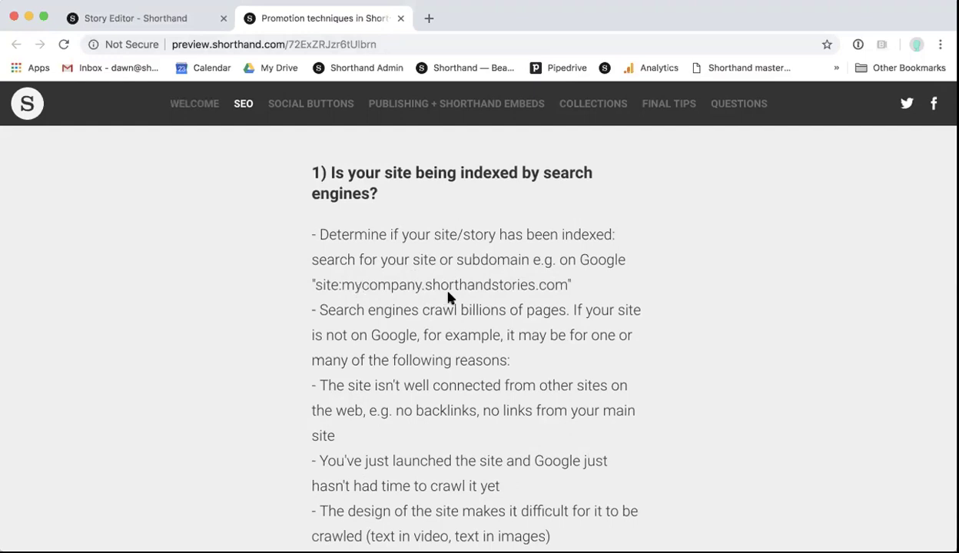
{"action": "scroll", "coordinate": [448, 293], "scroll_direction": "down", "scroll_amount": 3}
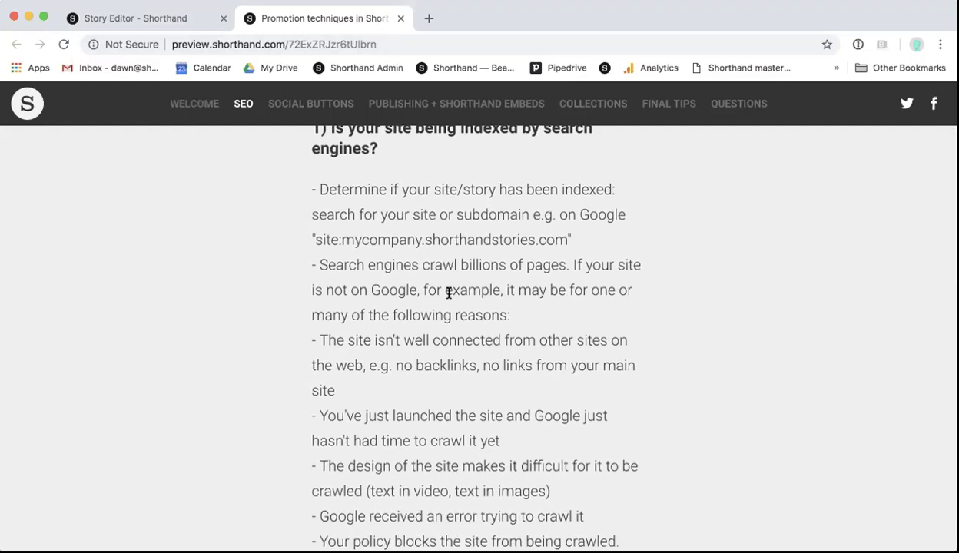
{"action": "scroll", "coordinate": [448, 293], "scroll_direction": "down", "scroll_amount": 1}
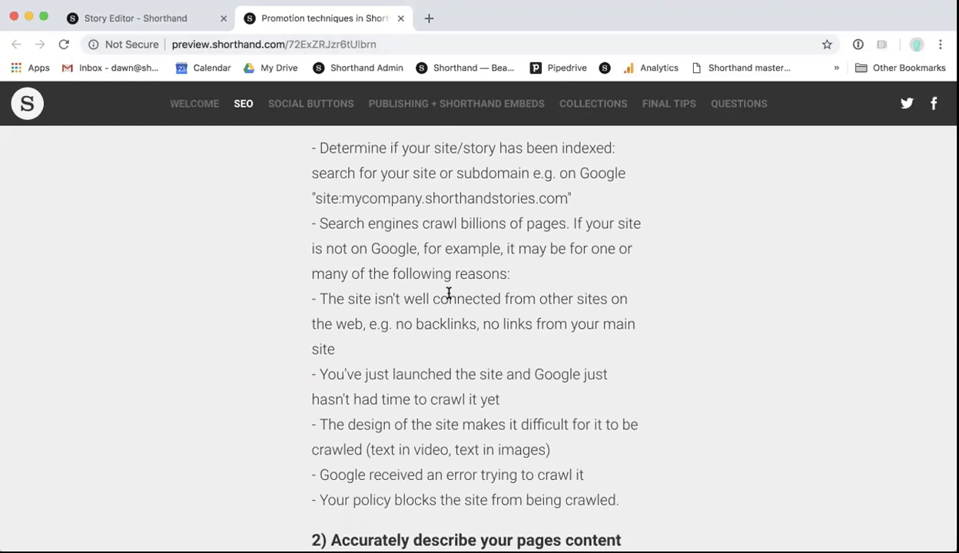
Step: Scroll to point '2) Accurately describe your pages content' and its Title tips, down to the crawlable-text tip
{"action": "scroll", "coordinate": [448, 294], "scroll_direction": "down", "scroll_amount": 2}
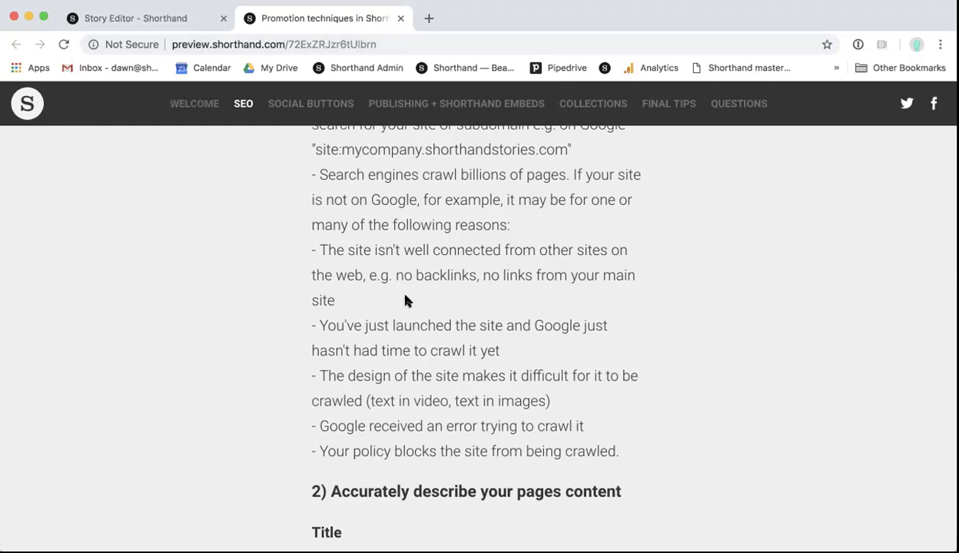
{"action": "scroll", "coordinate": [405, 300], "scroll_direction": "down", "scroll_amount": 1}
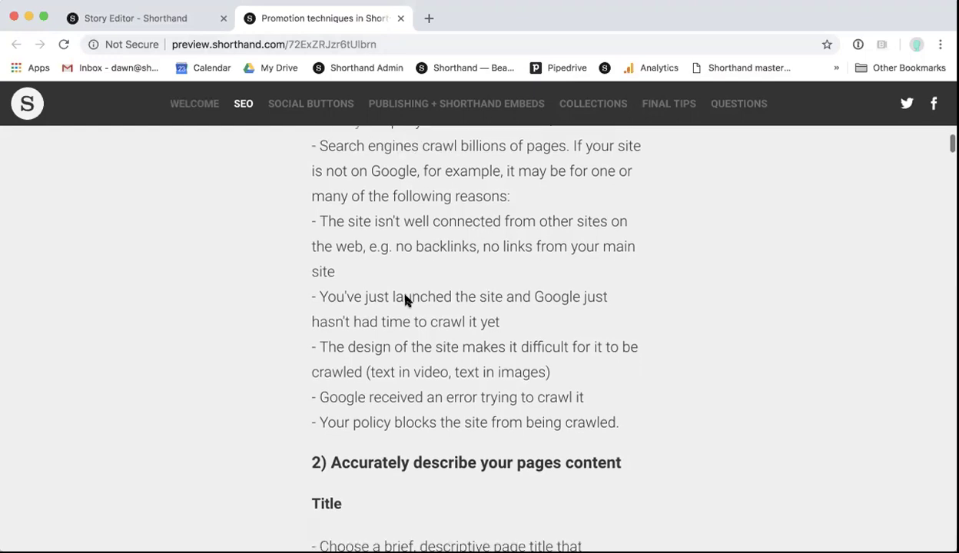
{"action": "scroll", "coordinate": [345, 298], "scroll_direction": "down", "scroll_amount": 2}
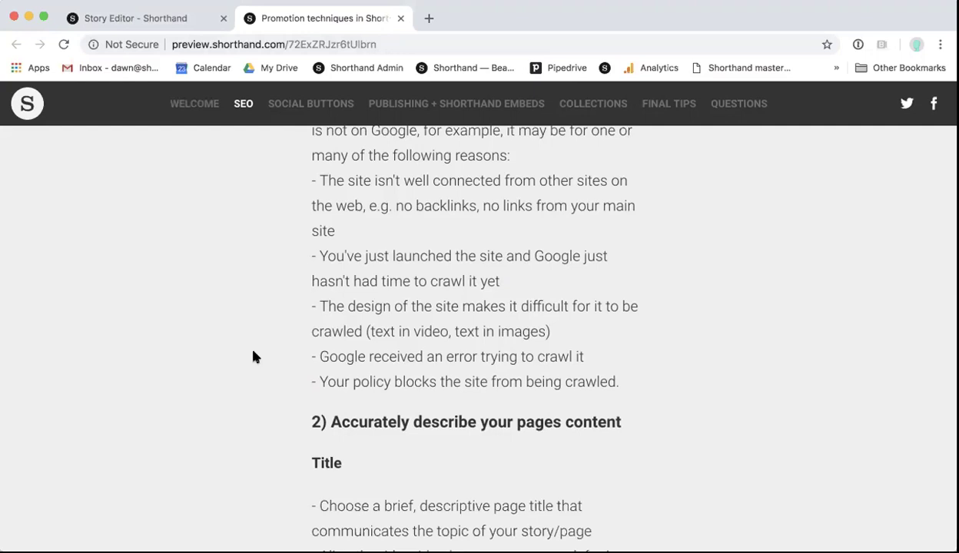
{"action": "scroll", "coordinate": [255, 356], "scroll_direction": "down", "scroll_amount": 4}
{"action": "scroll", "coordinate": [255, 356], "scroll_direction": "down", "scroll_amount": 1}
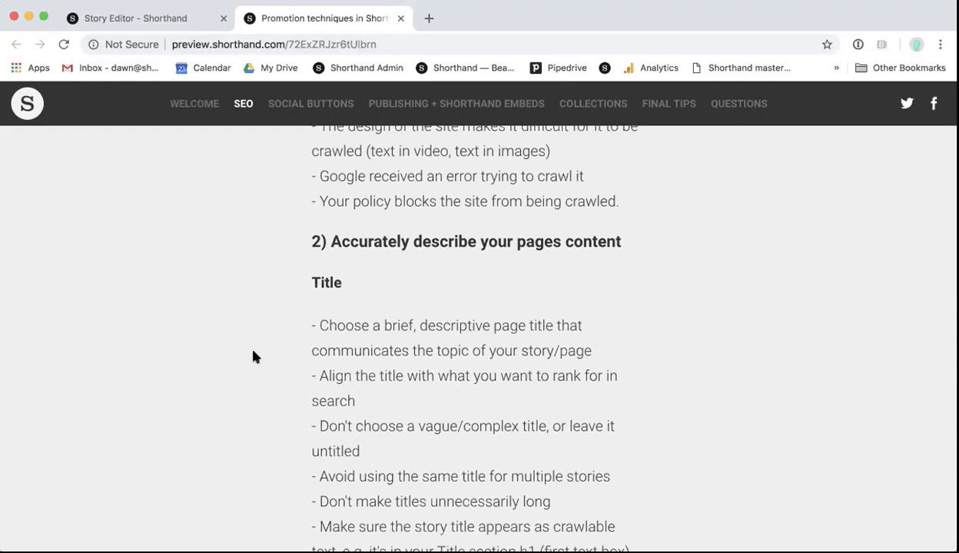
{"action": "scroll", "coordinate": [334, 345], "scroll_direction": "down", "scroll_amount": 2}
{"action": "scroll", "coordinate": [334, 349], "scroll_direction": "down", "scroll_amount": 1}
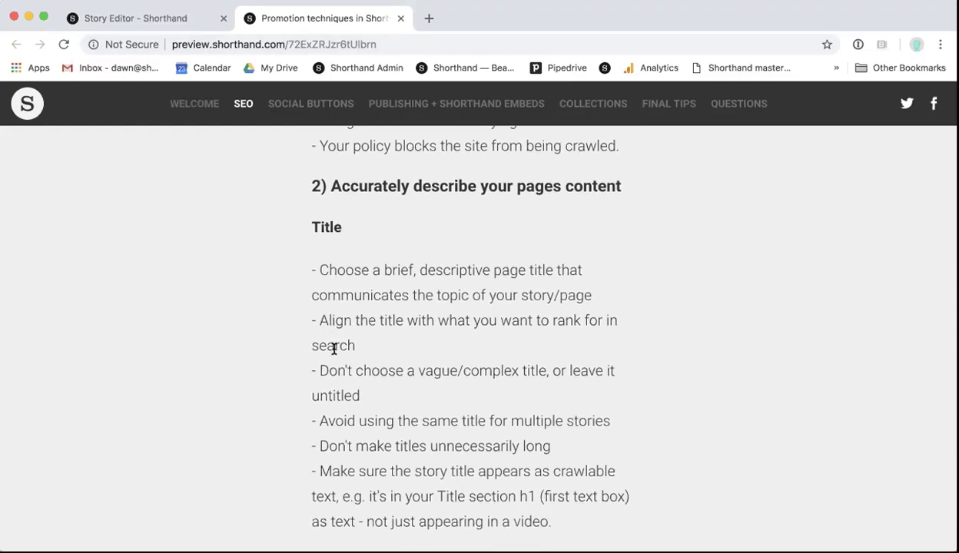
{"action": "left_click", "coordinate": [151, 26]}
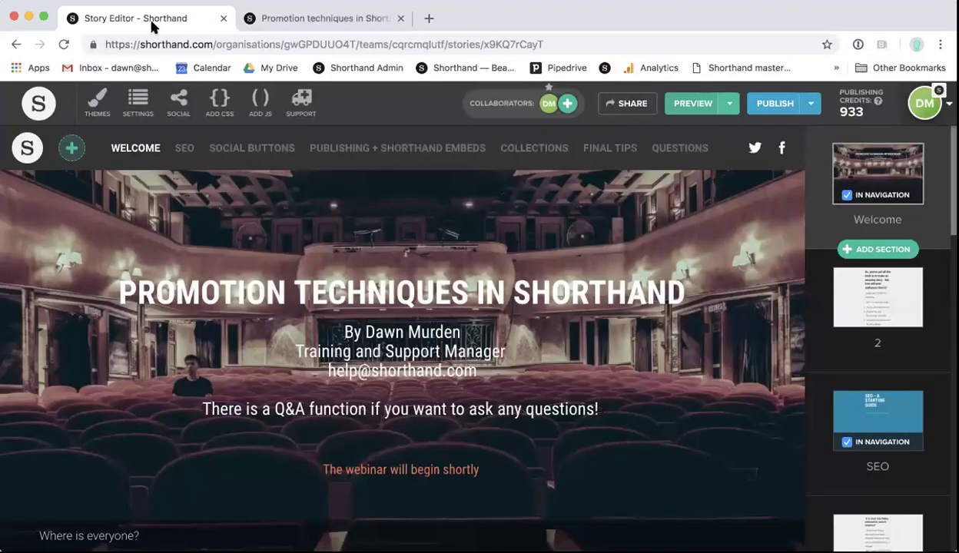
{"action": "left_click", "coordinate": [134, 112]}
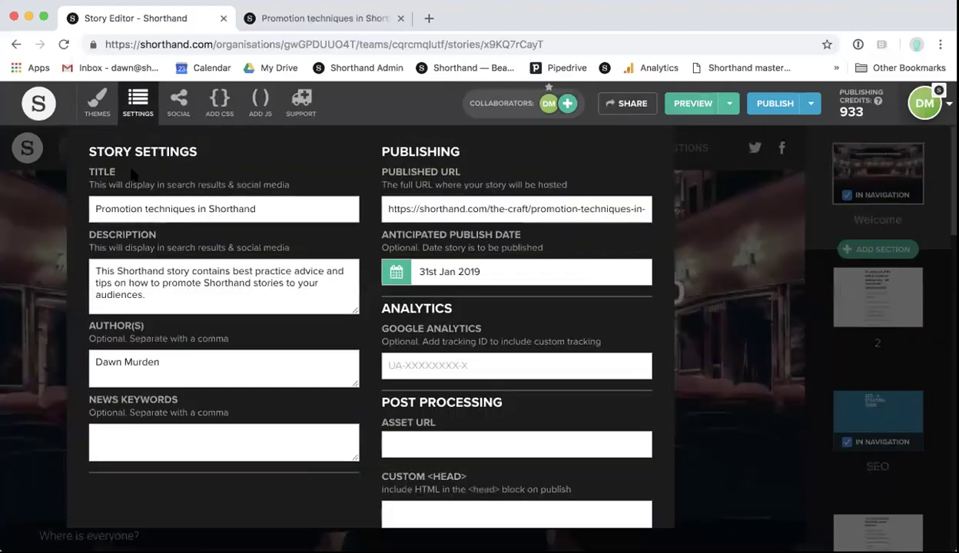
{"action": "left_click", "coordinate": [714, 232]}
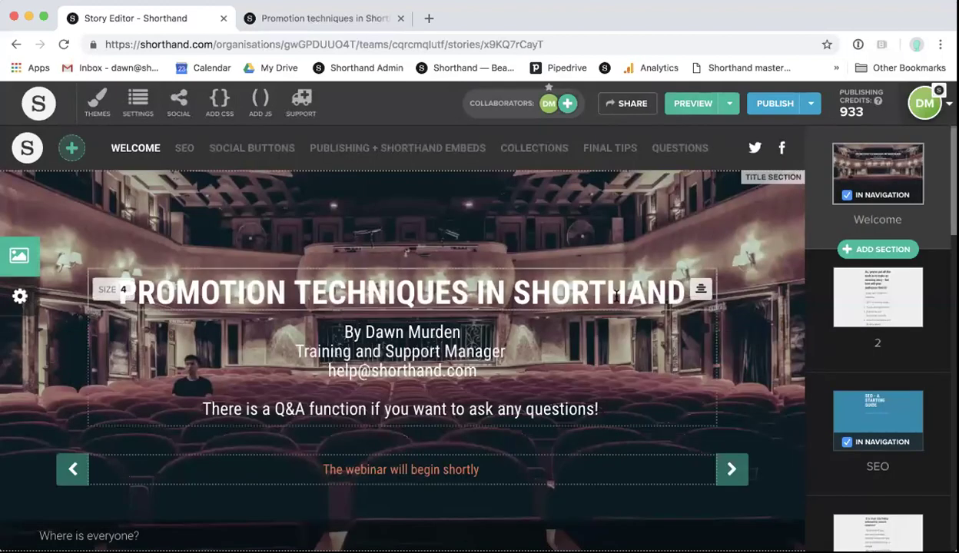
{"action": "left_click_drag", "start_coordinate": [672, 290], "coordinate": [115, 264]}
{"action": "left_click", "coordinate": [196, 243]}
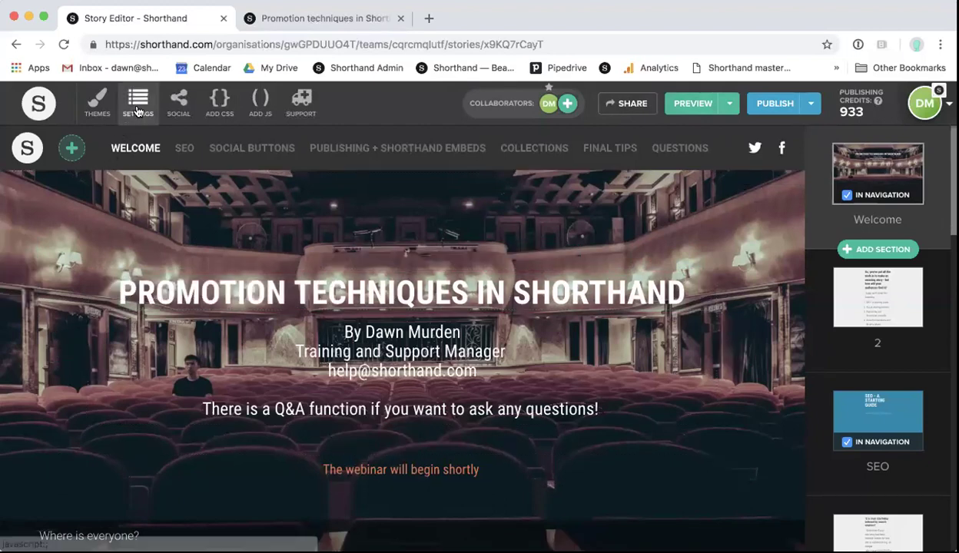
{"action": "left_click", "coordinate": [137, 102]}
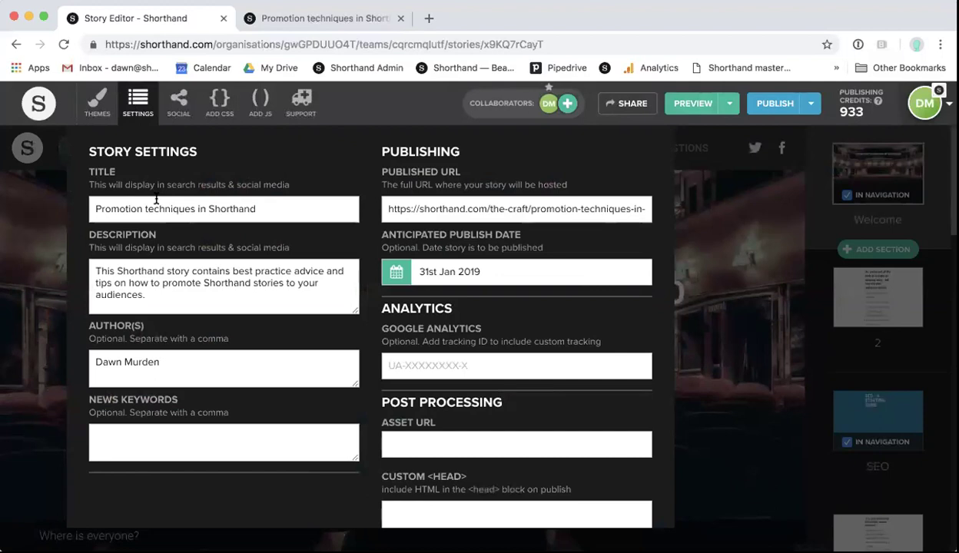
{"action": "left_click", "coordinate": [700, 236]}
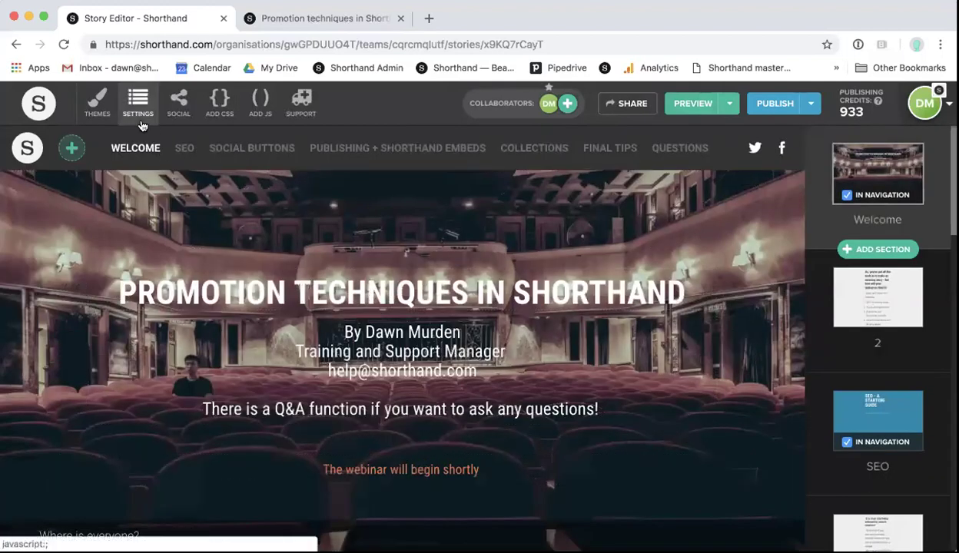
{"action": "left_click", "coordinate": [137, 102]}
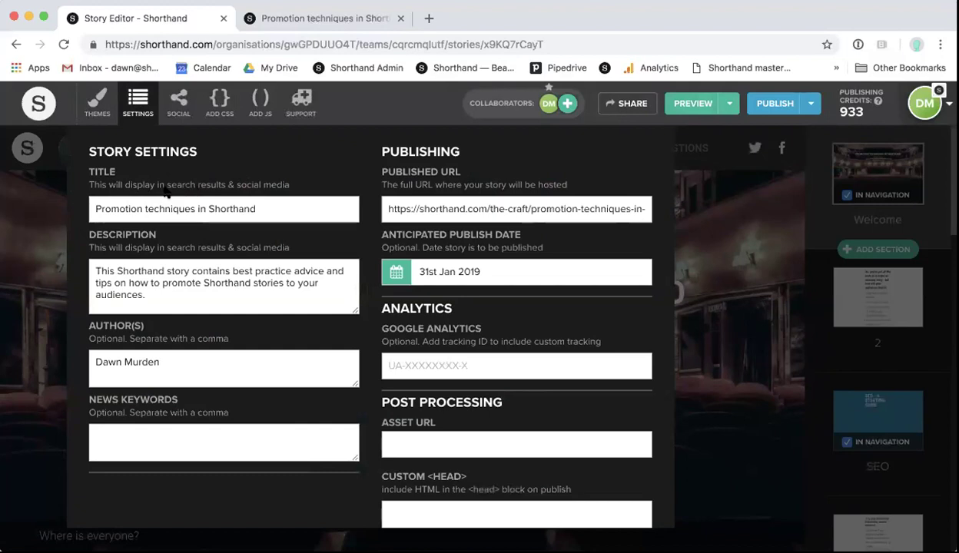
{"action": "left_click", "coordinate": [682, 216]}
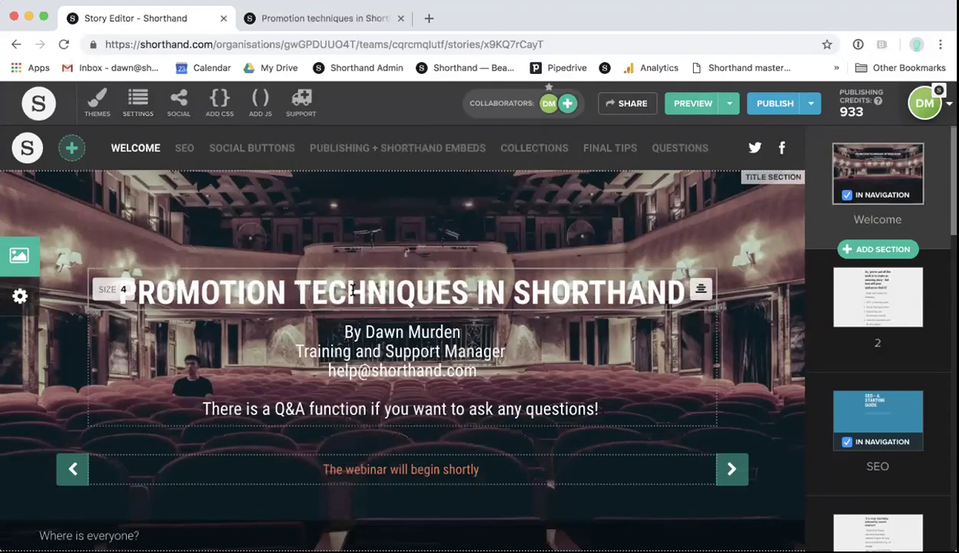
{"action": "left_click", "coordinate": [304, 20]}
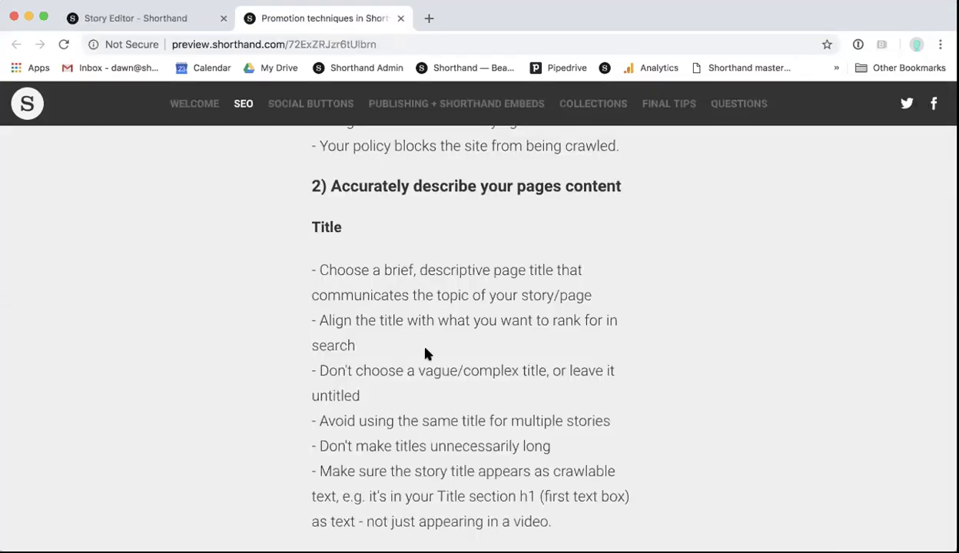
Step: Scroll the preview slightly further, then switch back to the Story Editor's Welcome title section
{"action": "scroll", "coordinate": [428, 361], "scroll_direction": "down", "scroll_amount": 1}
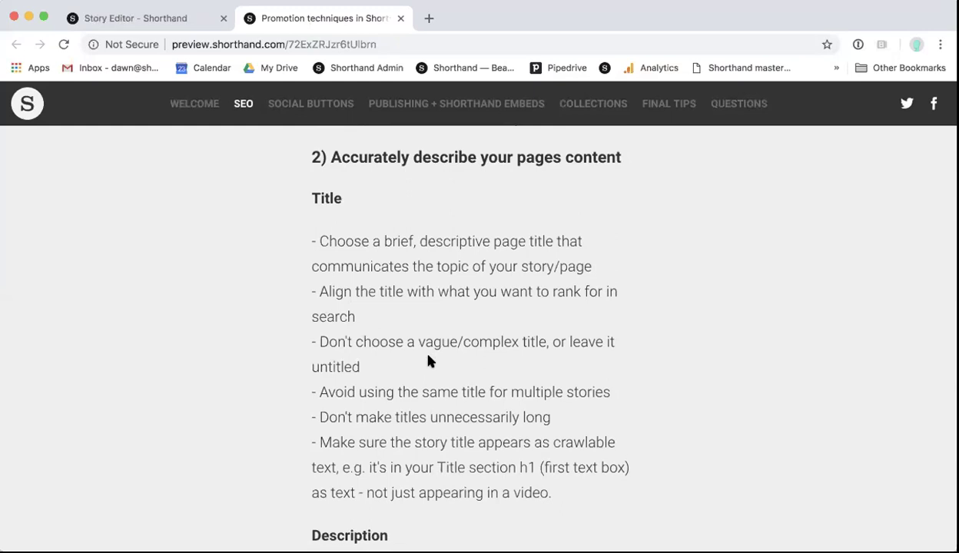
{"action": "scroll", "coordinate": [429, 361], "scroll_direction": "down", "scroll_amount": 1}
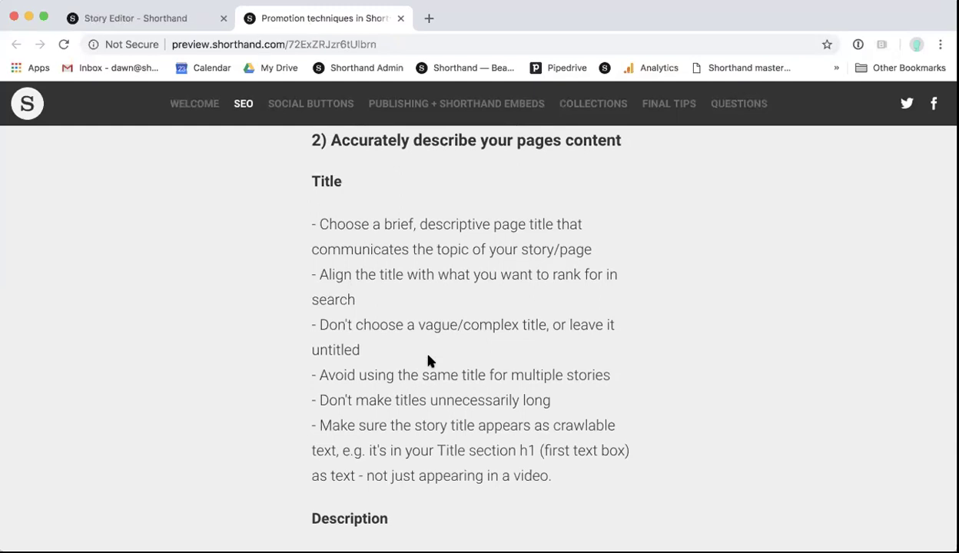
{"action": "left_click", "coordinate": [142, 22]}
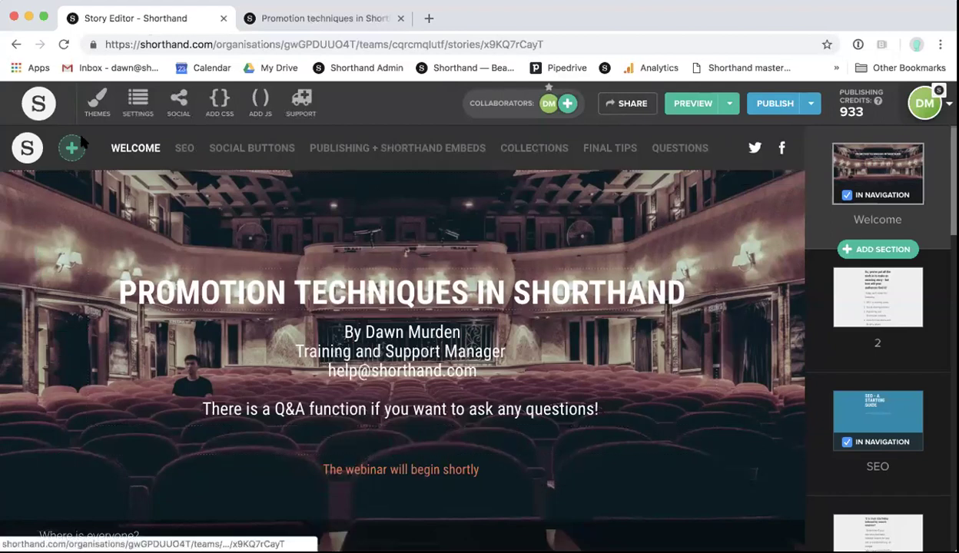
Step: From the team dashboard, dismiss the new-story template chooser and open the Promotion techniques in Shorthand story
{"action": "left_click", "coordinate": [42, 108]}
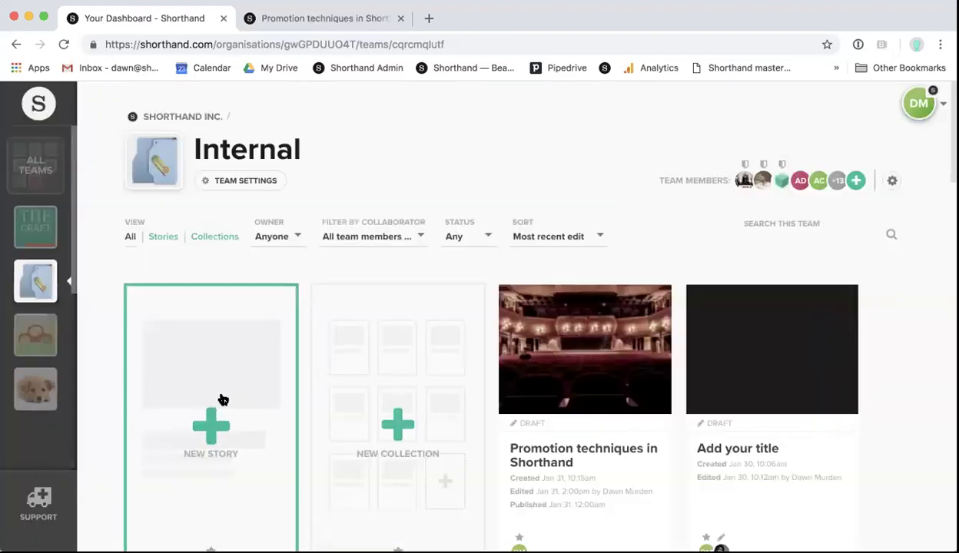
{"action": "left_click", "coordinate": [217, 398]}
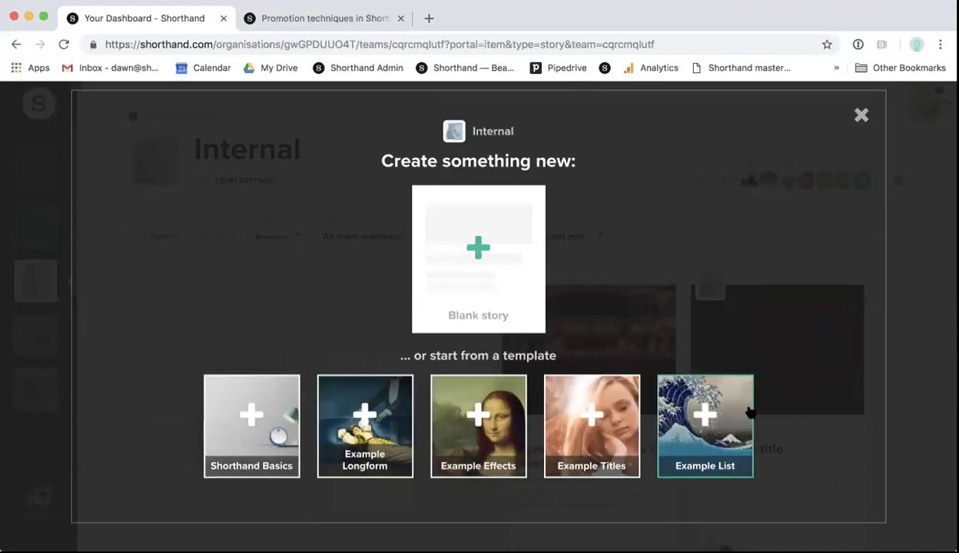
{"action": "left_click", "coordinate": [859, 116]}
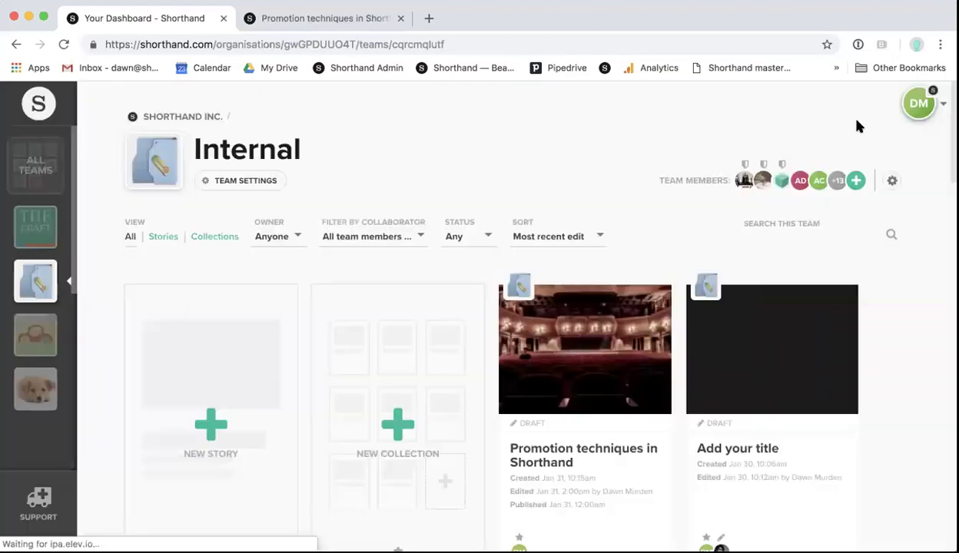
{"action": "left_click", "coordinate": [582, 373]}
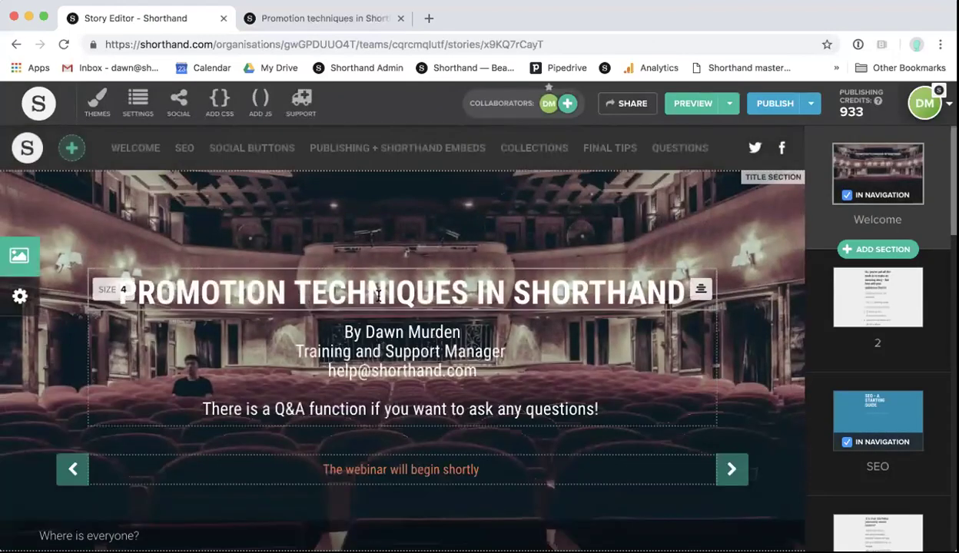
{"action": "left_click", "coordinate": [323, 19]}
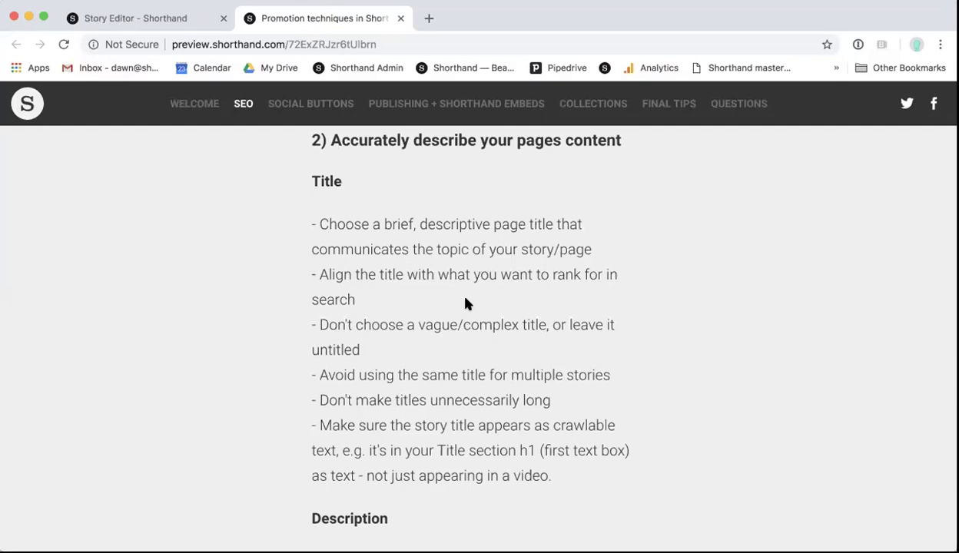
{"action": "scroll", "coordinate": [466, 302], "scroll_direction": "down", "scroll_amount": 3}
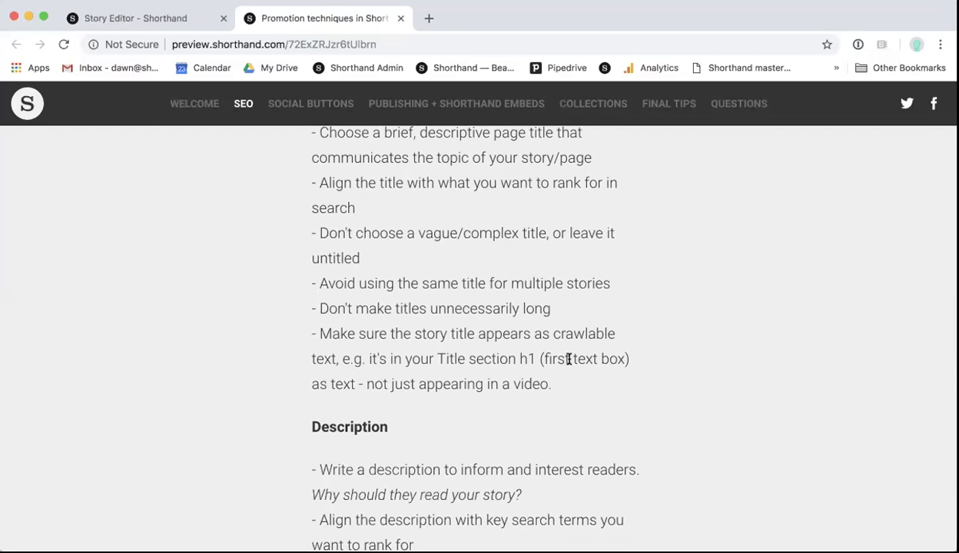
{"action": "left_click", "coordinate": [187, 24]}
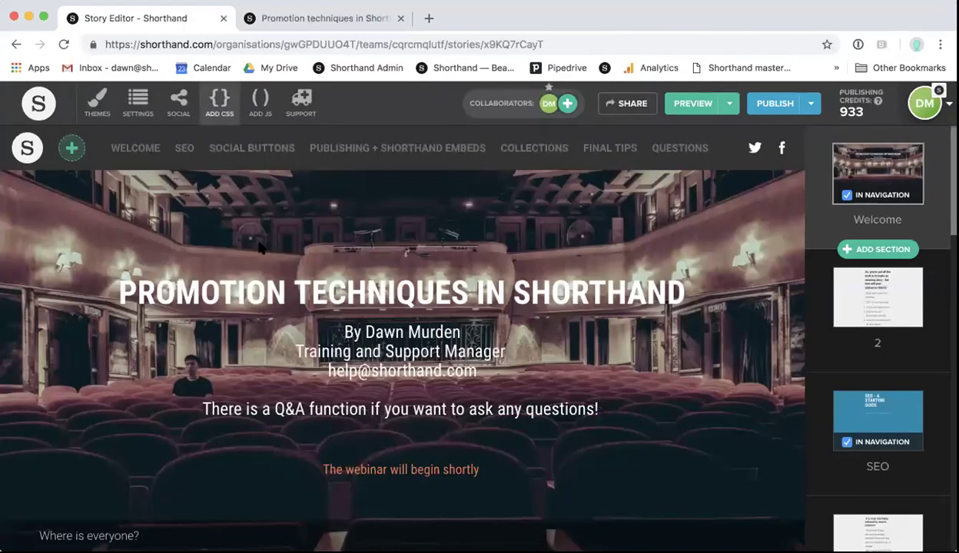
{"action": "left_click_drag", "start_coordinate": [667, 286], "coordinate": [175, 270]}
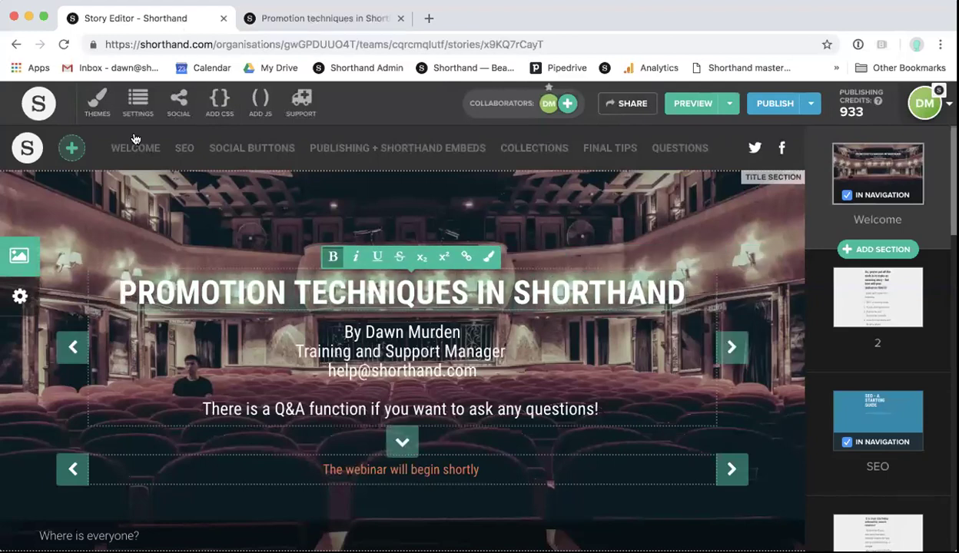
{"action": "left_click", "coordinate": [138, 104]}
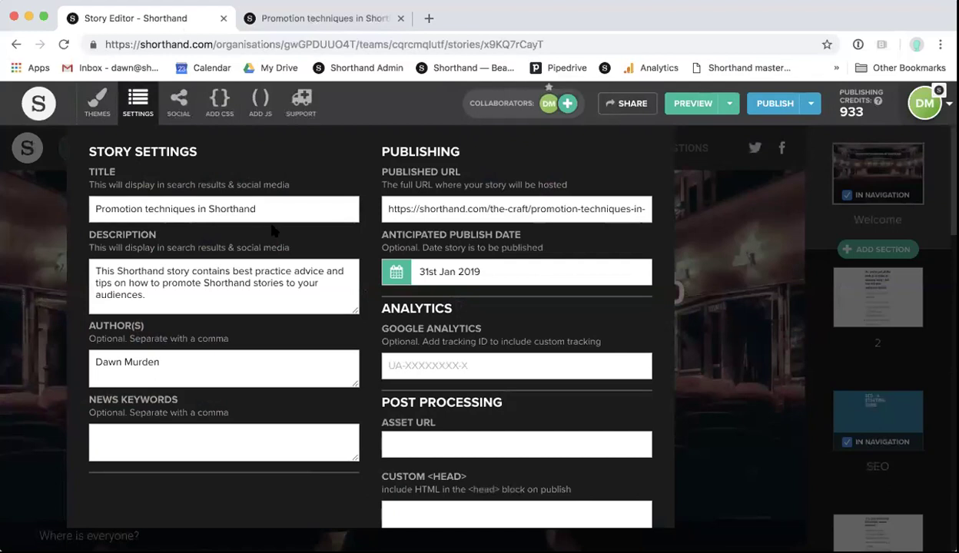
{"action": "left_click", "coordinate": [725, 237]}
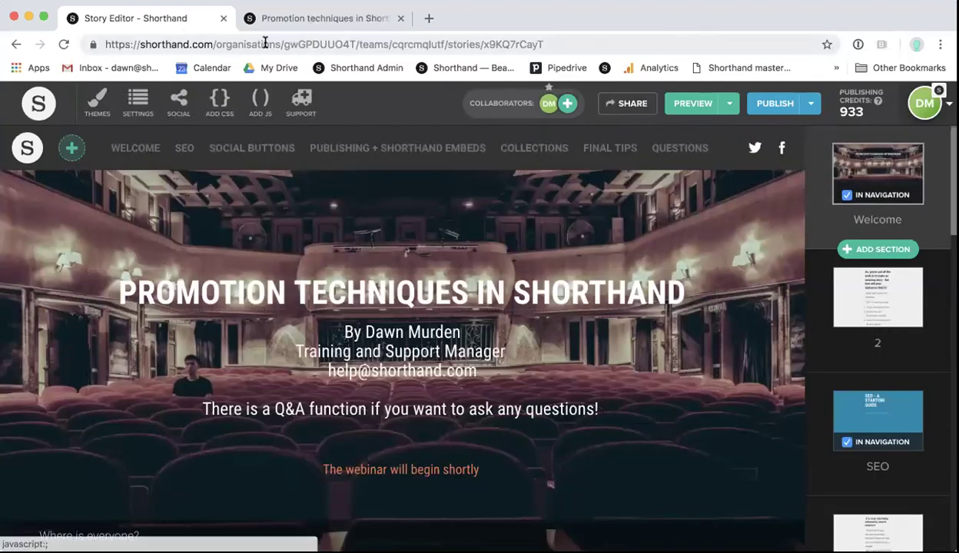
Step: Show the story preview and scroll to the SEO Description tips ending in 'More info here'
{"action": "left_click", "coordinate": [286, 18]}
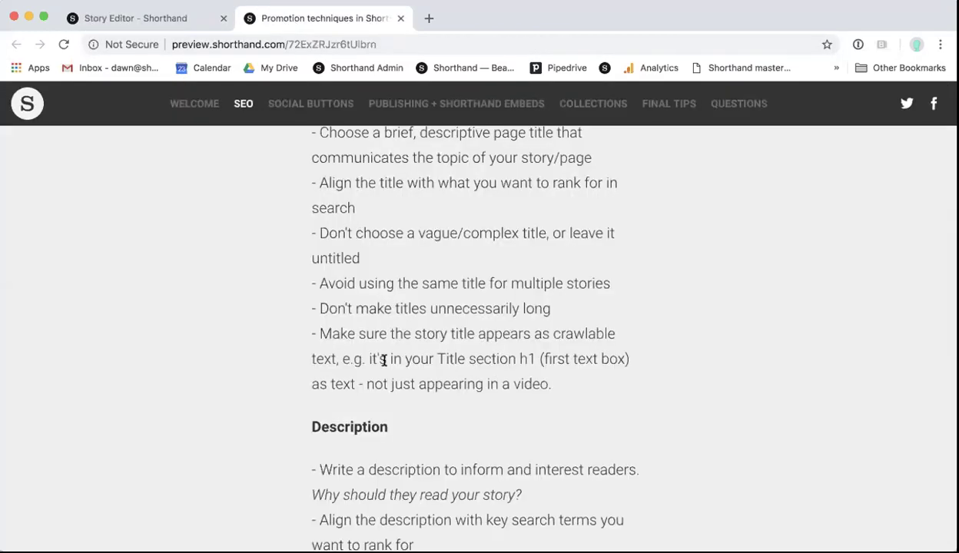
{"action": "scroll", "coordinate": [383, 360], "scroll_direction": "down", "scroll_amount": 4}
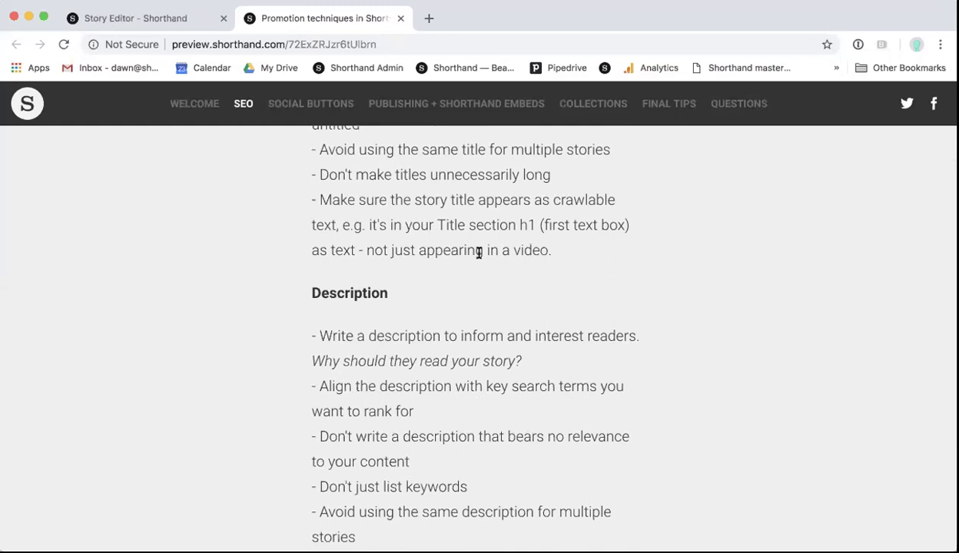
{"action": "scroll", "coordinate": [479, 252], "scroll_direction": "down", "scroll_amount": 2}
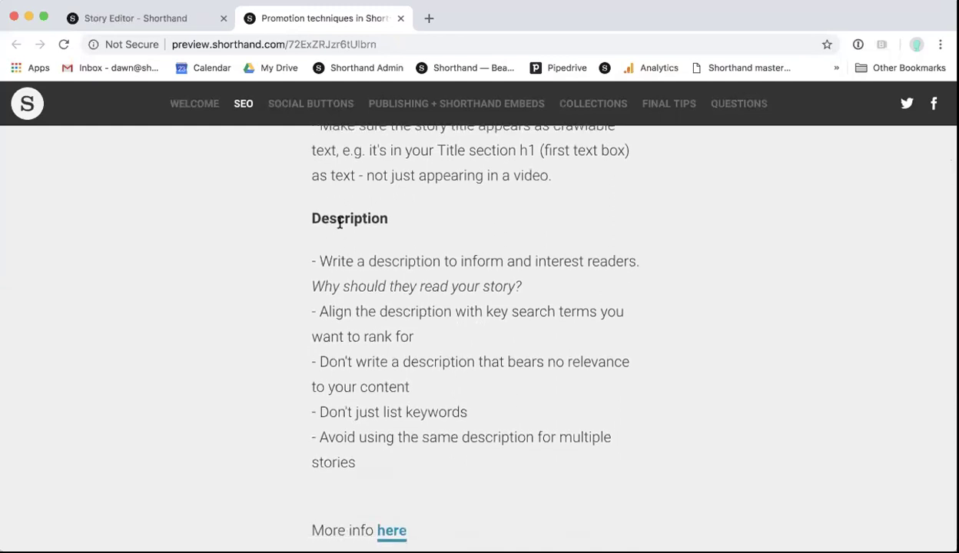
Step: In the Story Editor, check the story settings and select the author byline under the title
{"action": "left_click", "coordinate": [163, 17]}
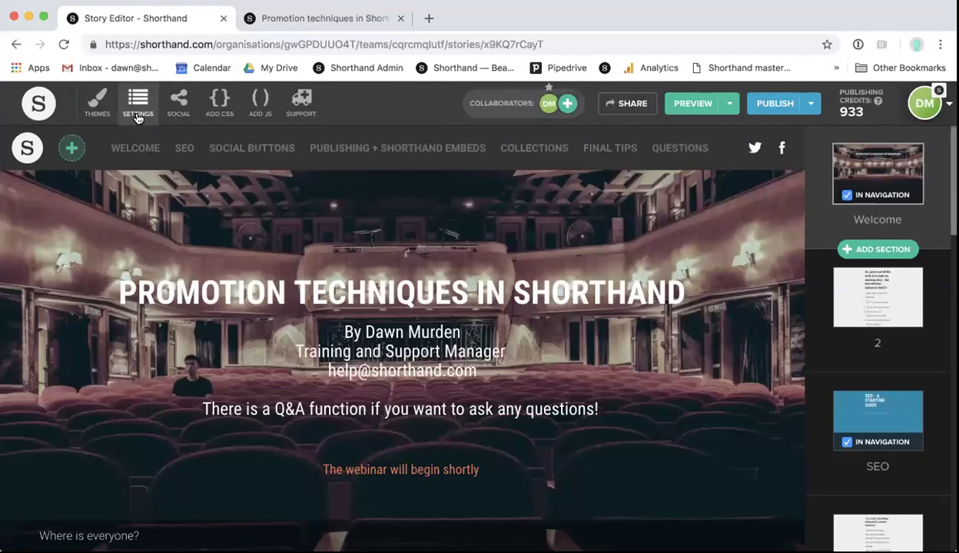
{"action": "left_click", "coordinate": [138, 115]}
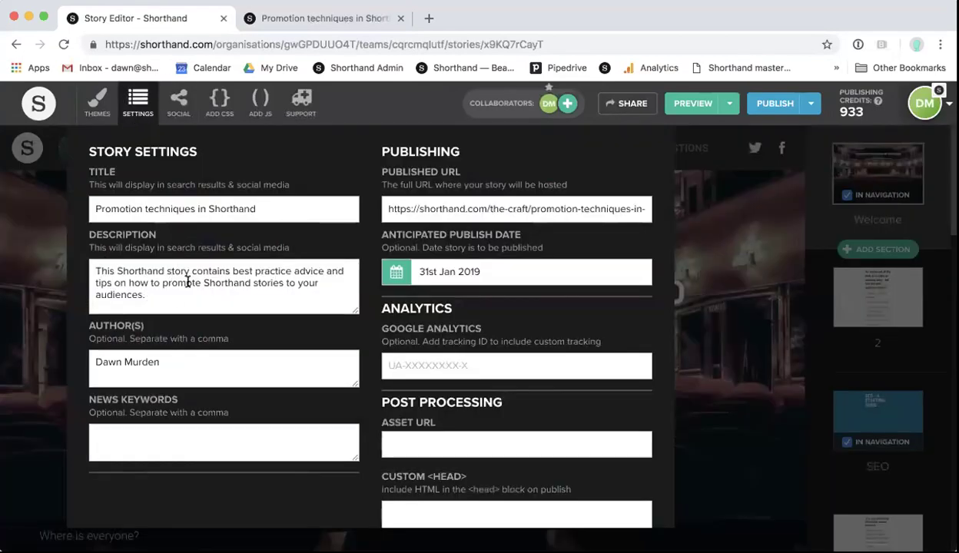
{"action": "left_click", "coordinate": [721, 234]}
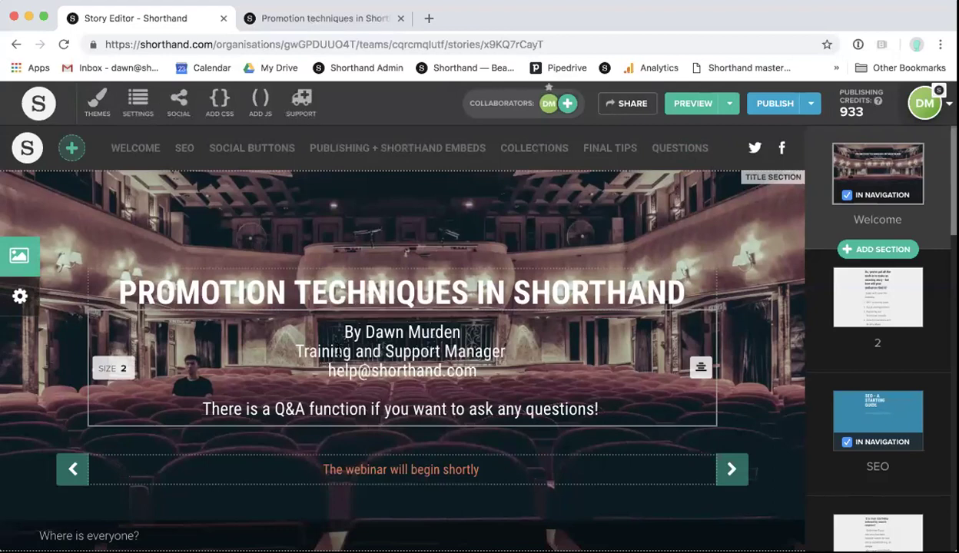
{"action": "left_click_drag", "start_coordinate": [344, 332], "coordinate": [489, 371]}
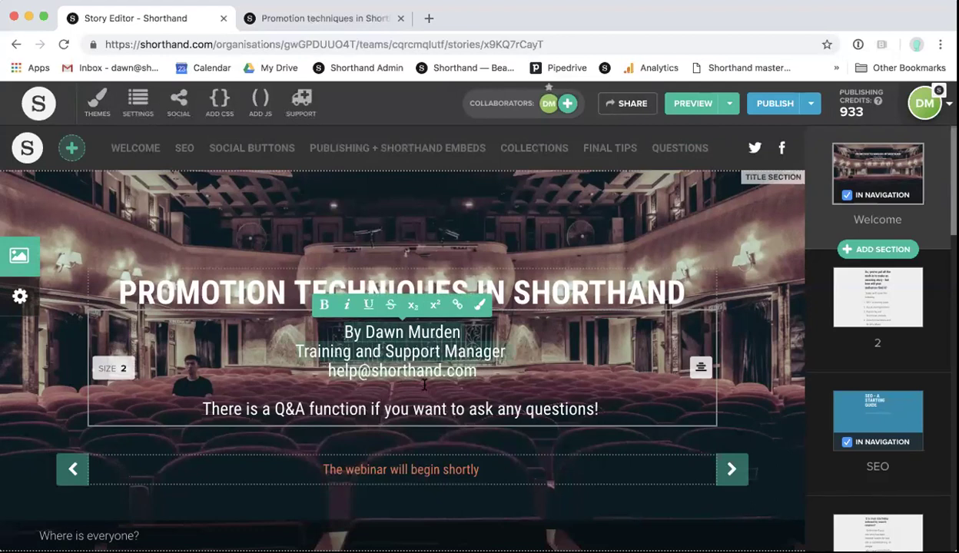
{"action": "left_click", "coordinate": [490, 372]}
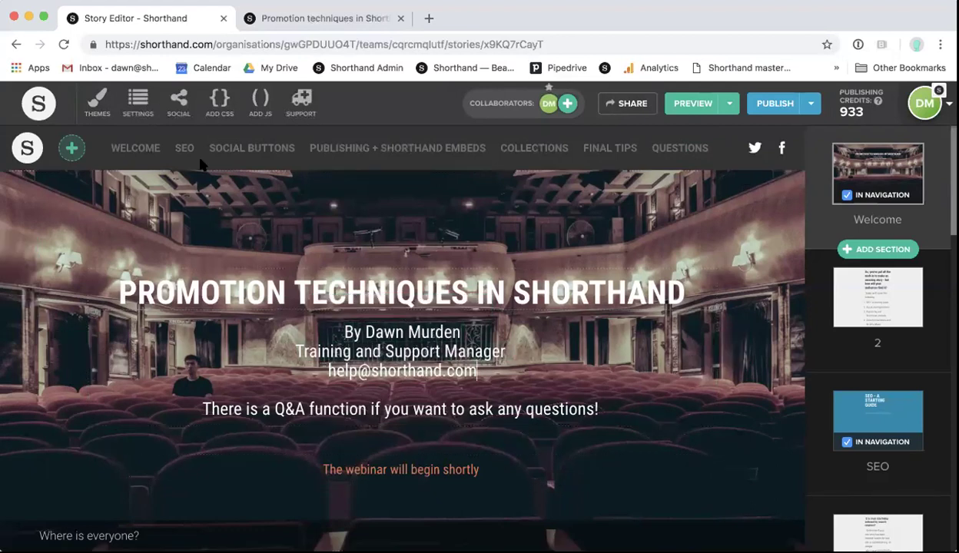
Step: Highlight the story's description in Settings, leave it unchanged, and go to the preview
{"action": "left_click", "coordinate": [132, 111]}
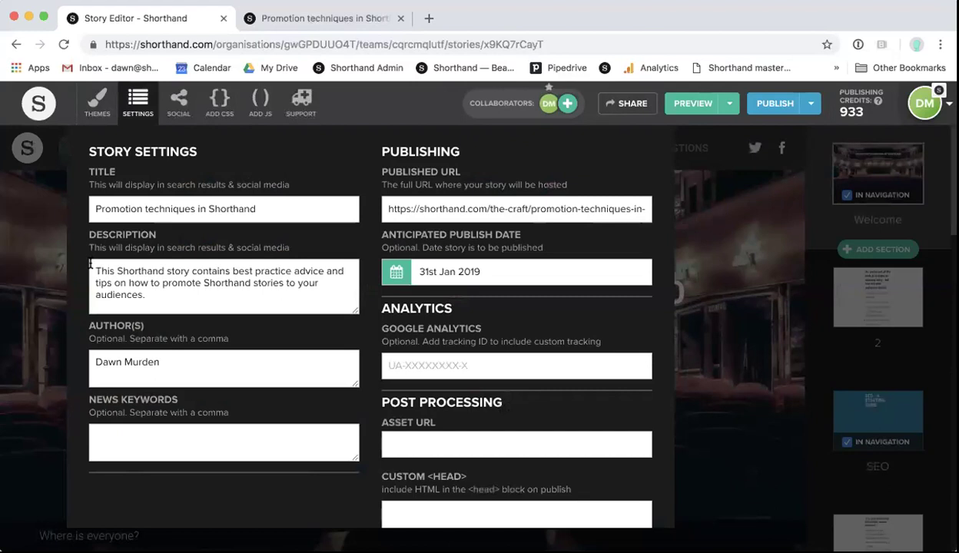
{"action": "left_click_drag", "start_coordinate": [94, 269], "coordinate": [153, 294]}
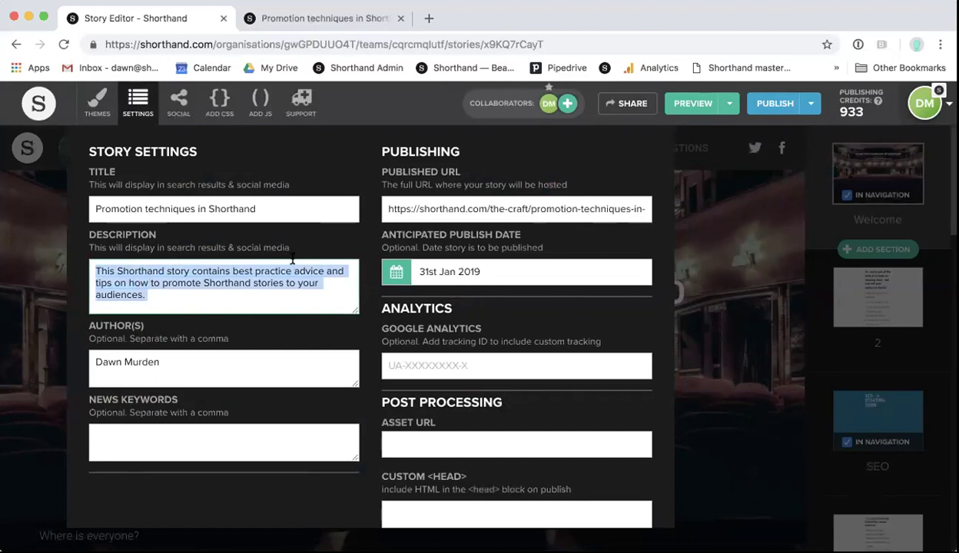
{"action": "left_click", "coordinate": [738, 289]}
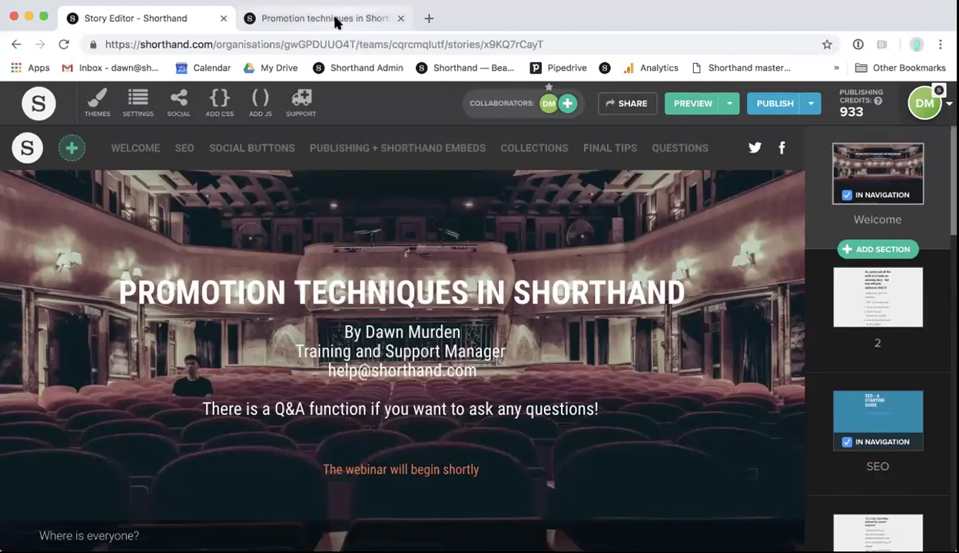
{"action": "left_click", "coordinate": [336, 19]}
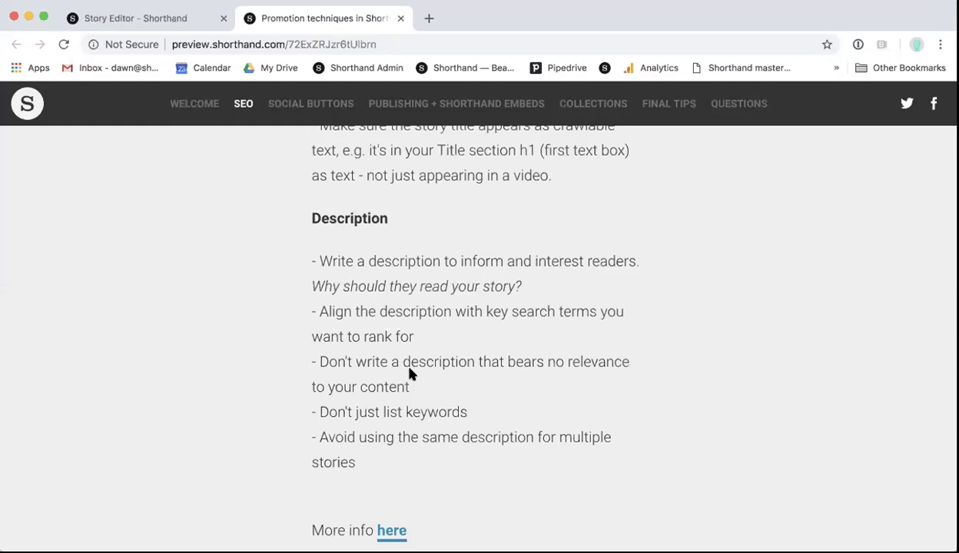
Step: Recheck the story settings in the editor, then scroll the preview to the SEO Description 'More info here' link
{"action": "scroll", "coordinate": [408, 374], "scroll_direction": "down", "scroll_amount": 1}
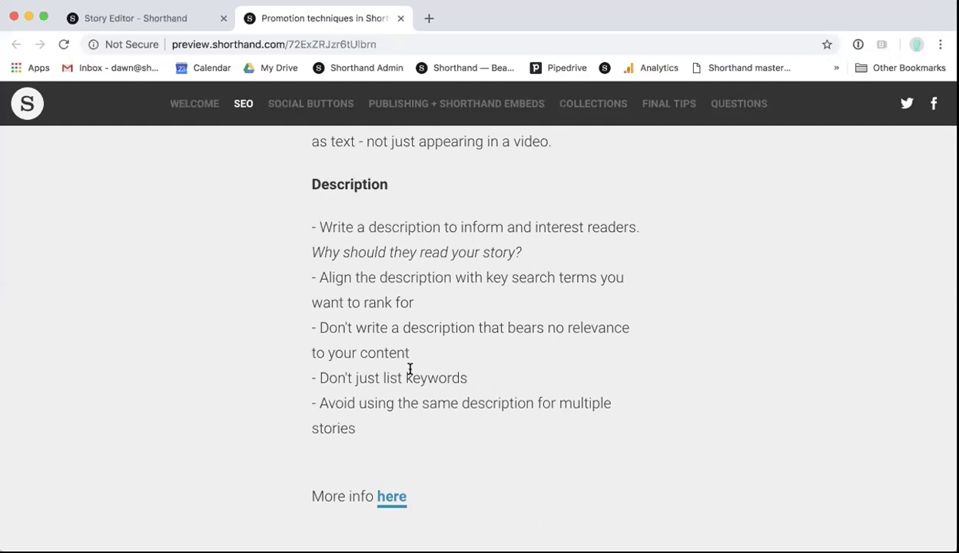
{"action": "left_click", "coordinate": [129, 17]}
{"action": "left_click", "coordinate": [135, 106]}
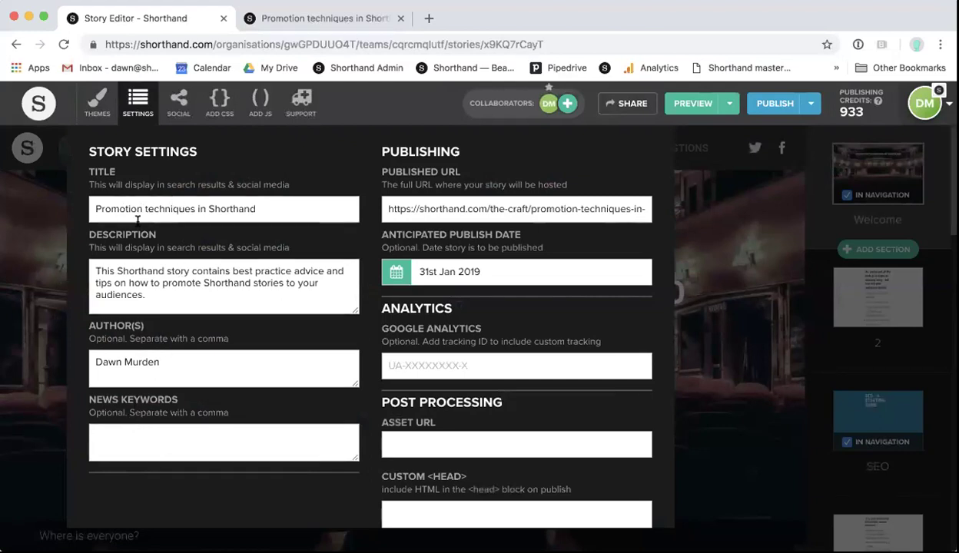
{"action": "left_click", "coordinate": [136, 110]}
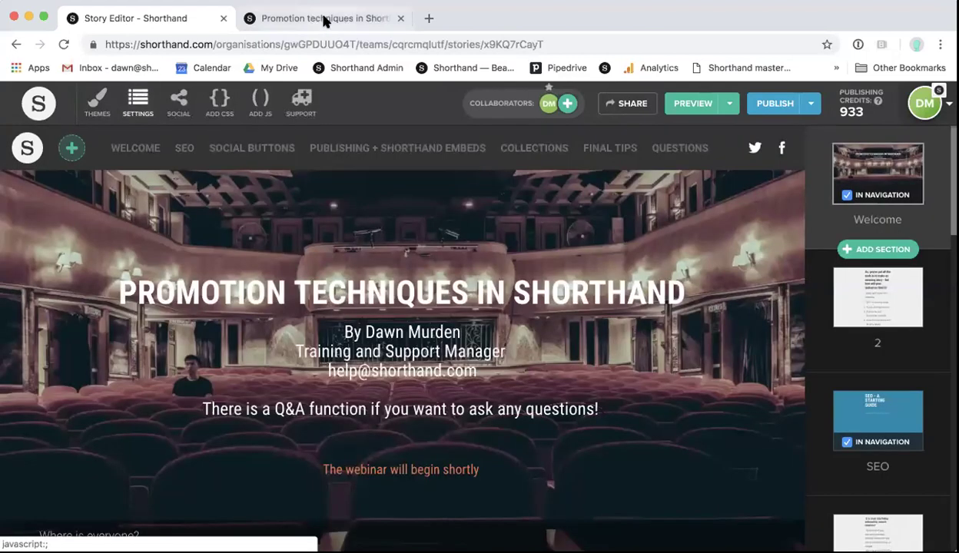
{"action": "left_click", "coordinate": [324, 19]}
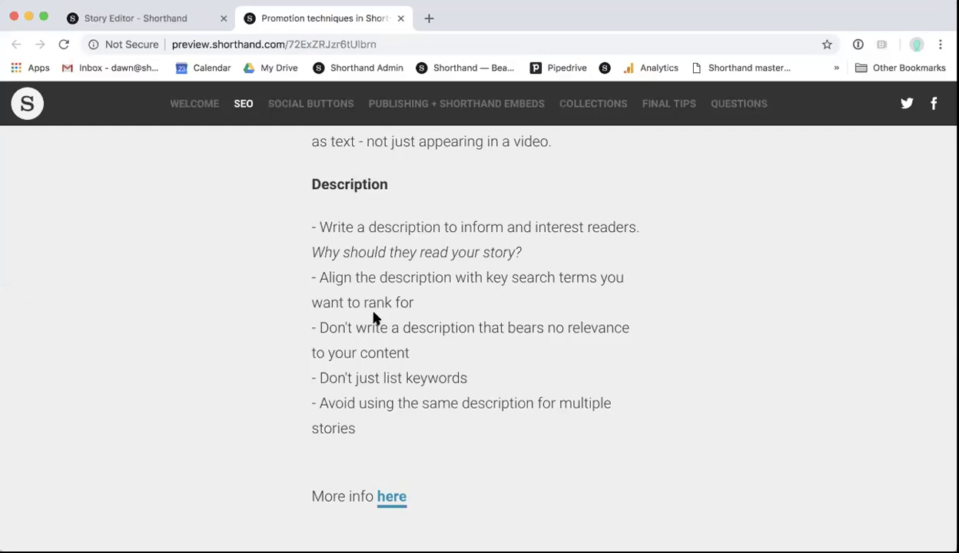
{"action": "scroll", "coordinate": [374, 315], "scroll_direction": "down", "scroll_amount": 1}
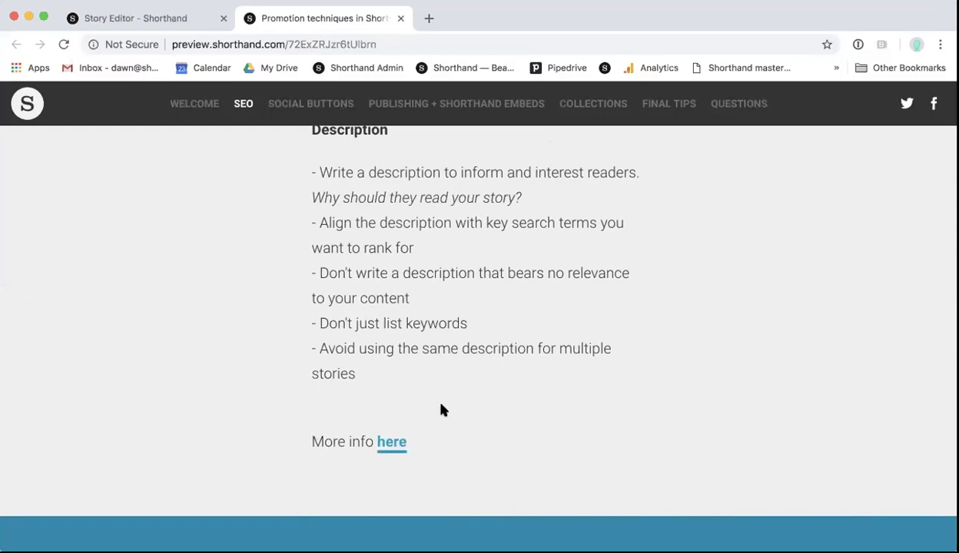
Step: Scroll the preview through the Social Sharing Buttons guidance, then return to the Story Editor
{"action": "scroll", "coordinate": [440, 409], "scroll_direction": "down", "scroll_amount": 5}
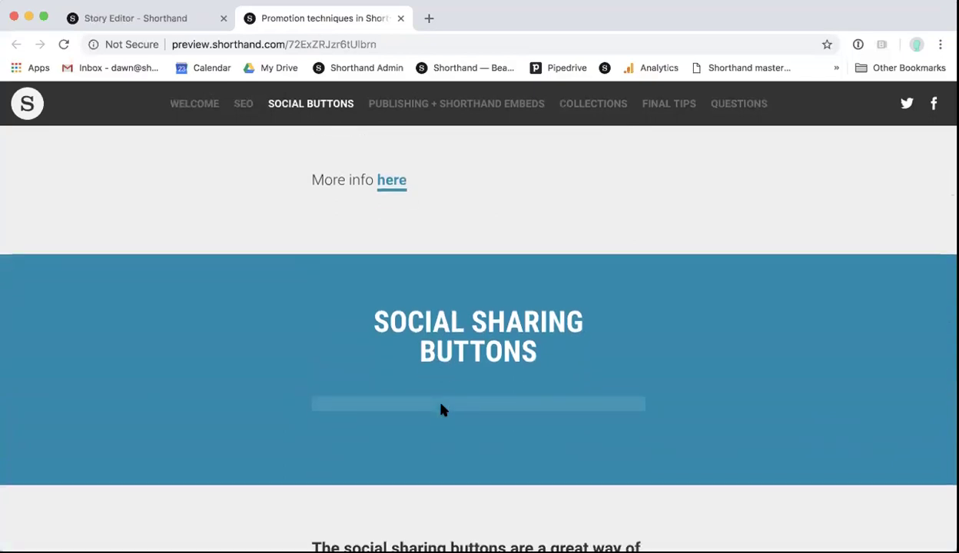
{"action": "scroll", "coordinate": [441, 410], "scroll_direction": "down", "scroll_amount": 1}
{"action": "scroll", "coordinate": [440, 409], "scroll_direction": "down", "scroll_amount": 5}
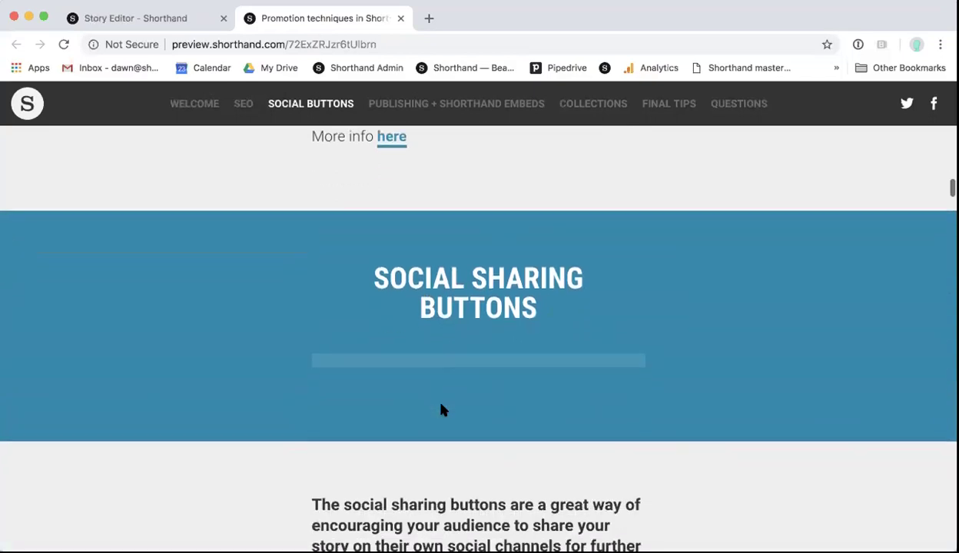
{"action": "scroll", "coordinate": [440, 410], "scroll_direction": "down", "scroll_amount": 1}
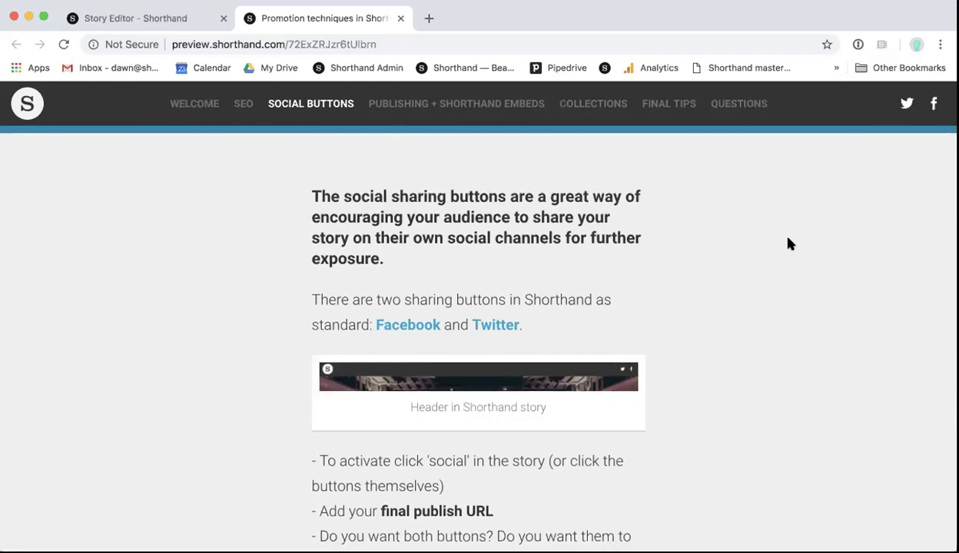
{"action": "scroll", "coordinate": [789, 244], "scroll_direction": "down", "scroll_amount": 1}
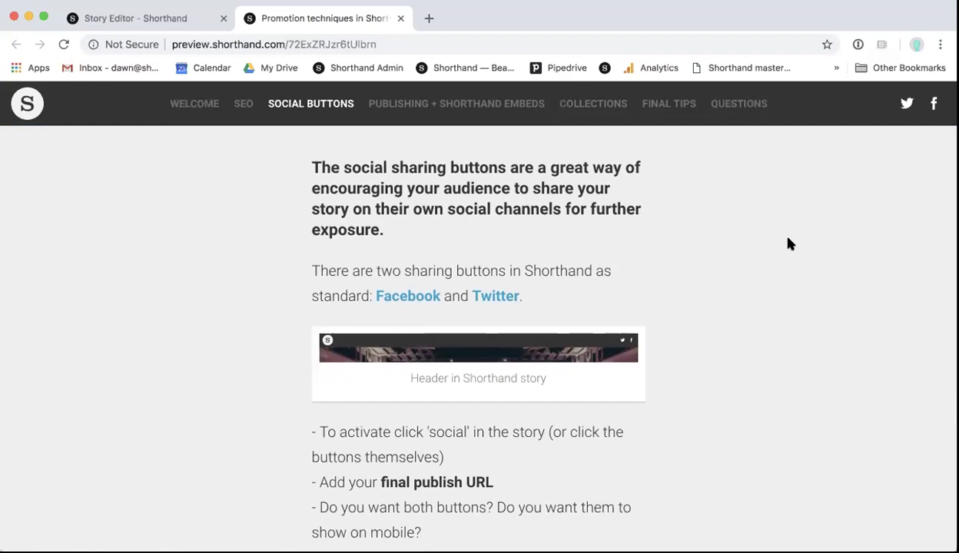
{"action": "scroll", "coordinate": [789, 243], "scroll_direction": "down", "scroll_amount": 4}
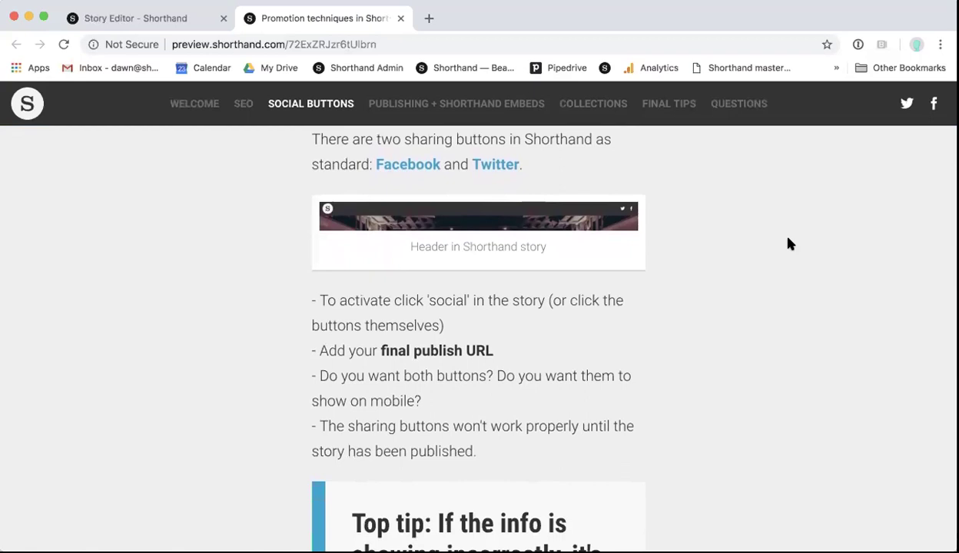
{"action": "left_click", "coordinate": [153, 25]}
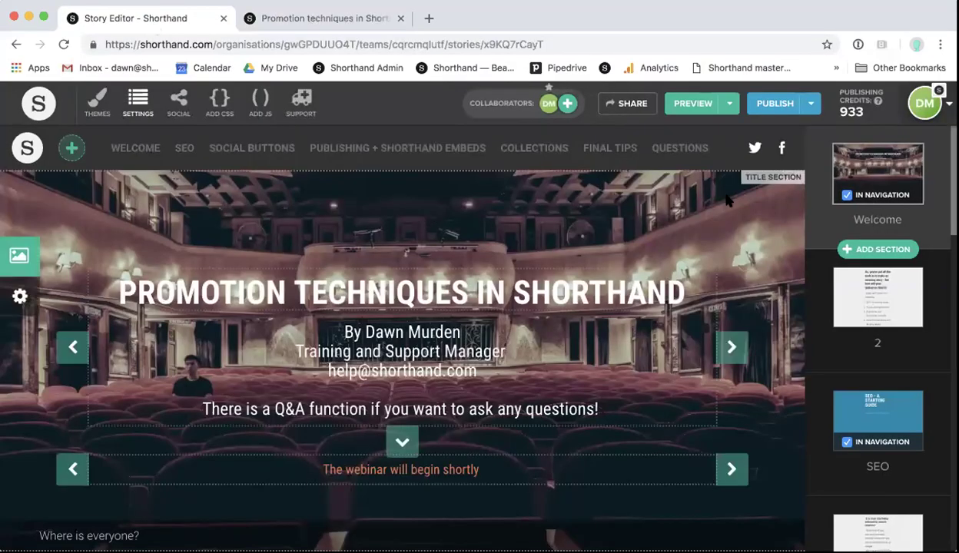
Step: Look over the social sharing and general story settings, selecting the published URL
{"action": "left_click", "coordinate": [753, 150]}
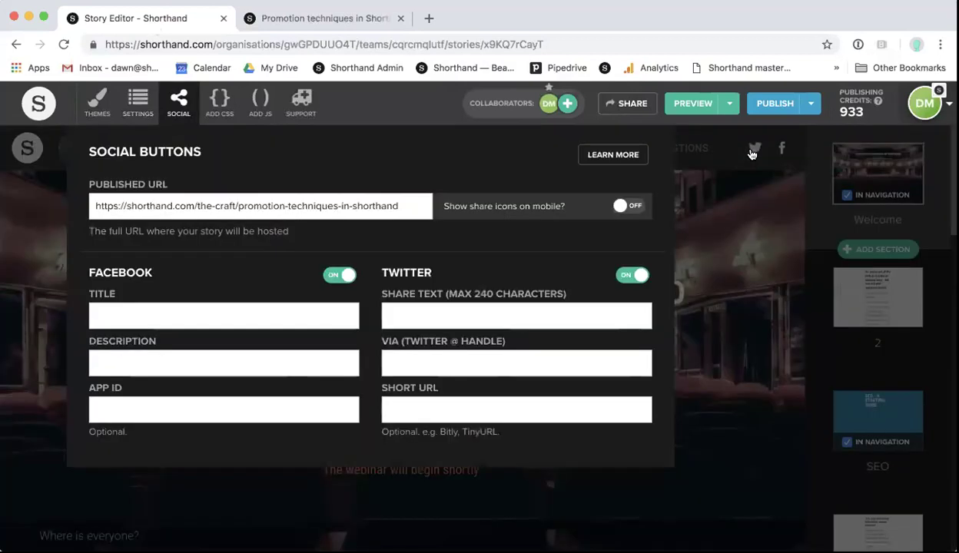
{"action": "left_click", "coordinate": [710, 227]}
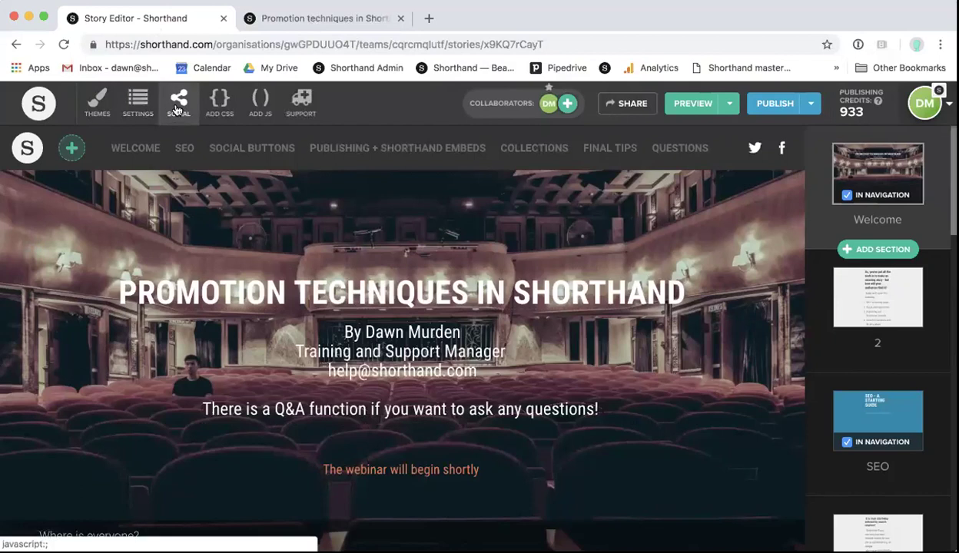
{"action": "left_click", "coordinate": [176, 111]}
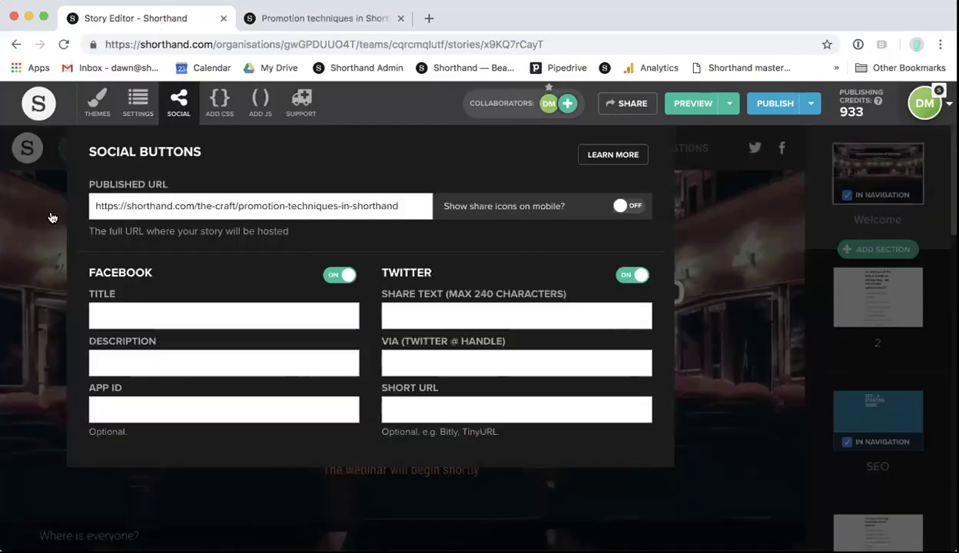
{"action": "left_click", "coordinate": [52, 213]}
{"action": "left_click", "coordinate": [140, 119]}
{"action": "left_click_drag", "start_coordinate": [387, 208], "coordinate": [658, 211]}
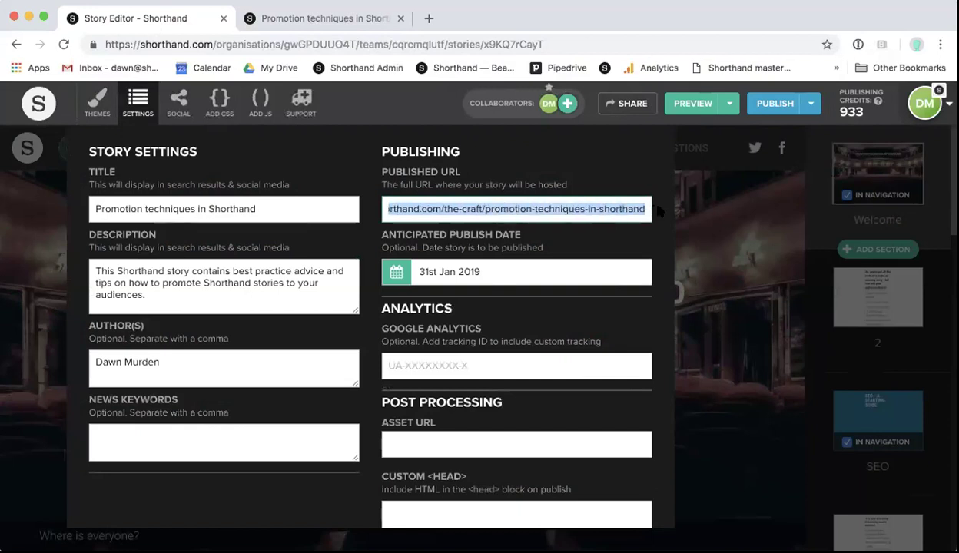
{"action": "left_click", "coordinate": [702, 207]}
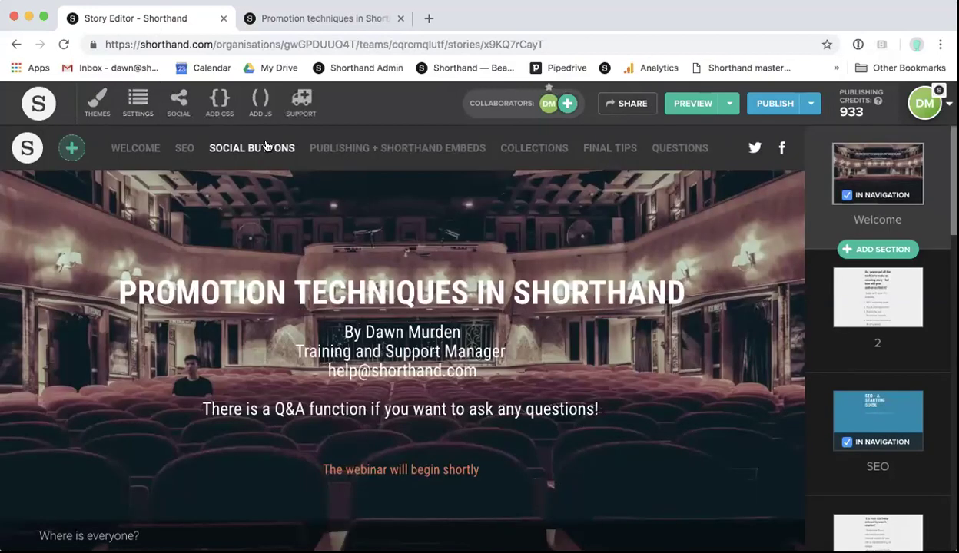
{"action": "left_click", "coordinate": [178, 111]}
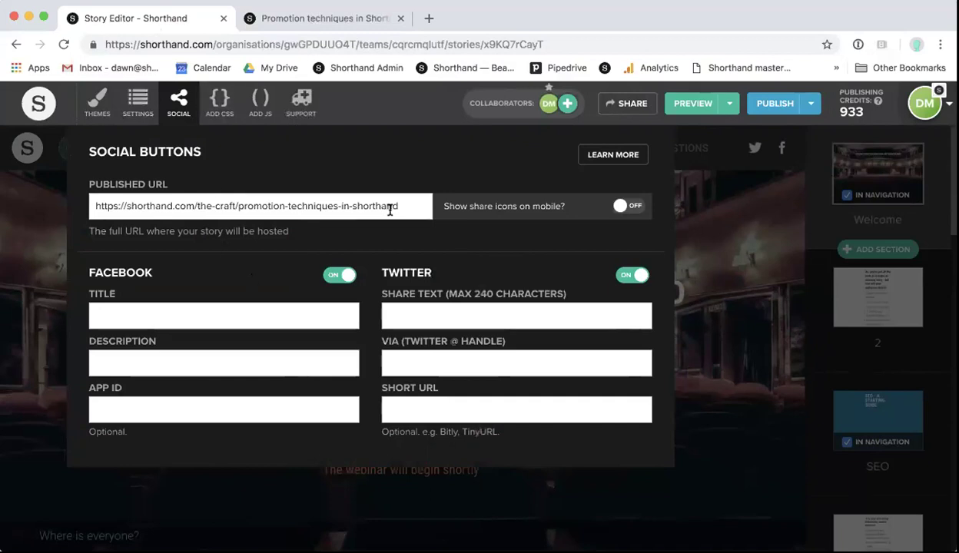
{"action": "left_click_drag", "start_coordinate": [398, 206], "coordinate": [99, 195]}
{"action": "key", "text": "super+c"}
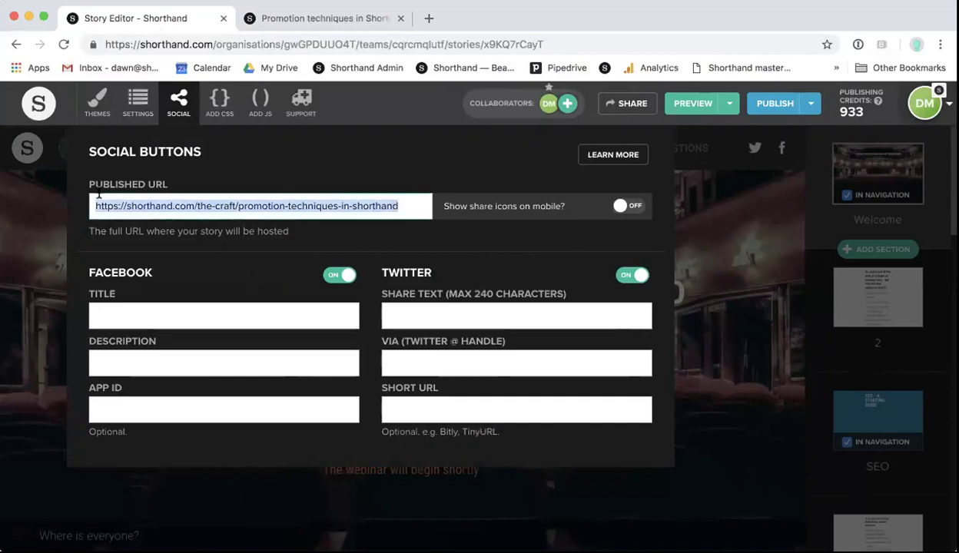
{"action": "key", "text": "BackSpace"}
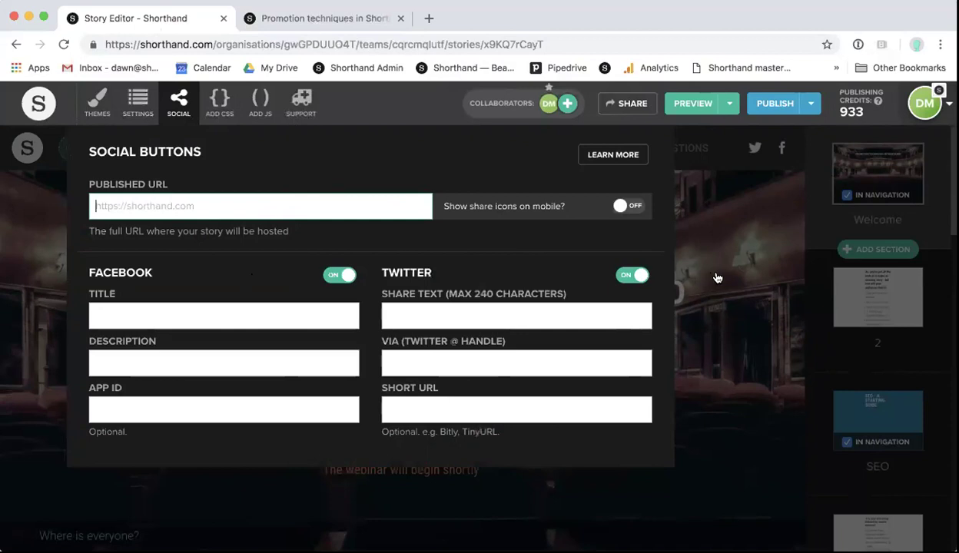
{"action": "left_click", "coordinate": [714, 277]}
{"action": "left_click", "coordinate": [178, 102]}
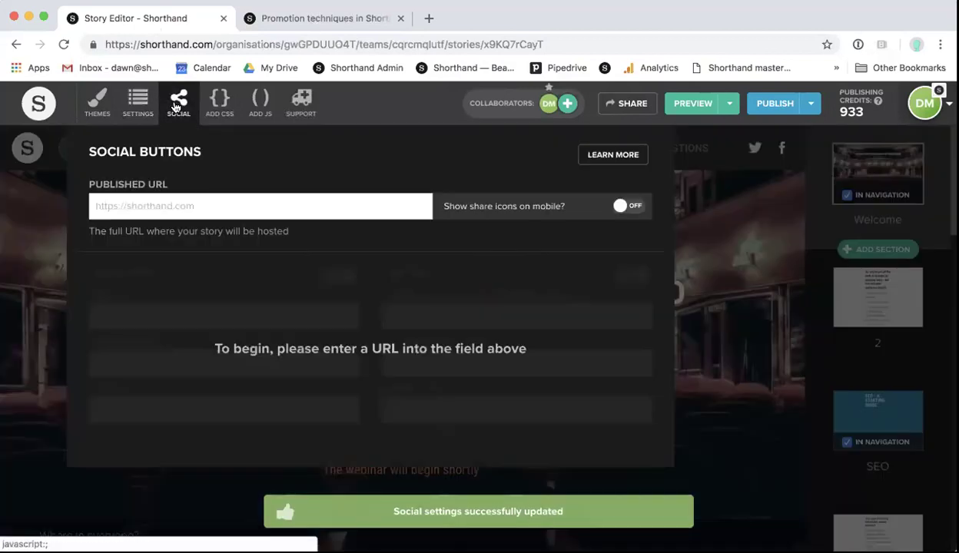
{"action": "left_click", "coordinate": [227, 206]}
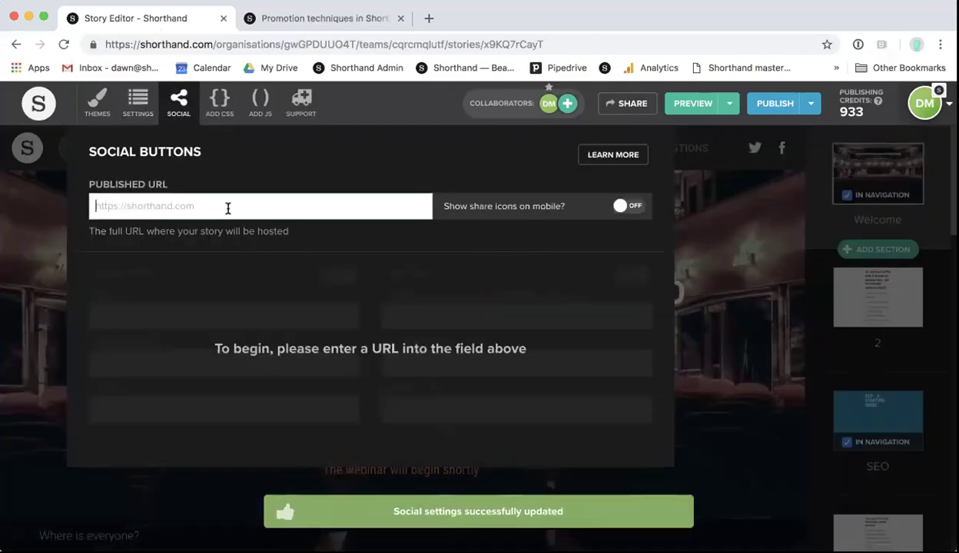
{"action": "key", "text": "super+v"}
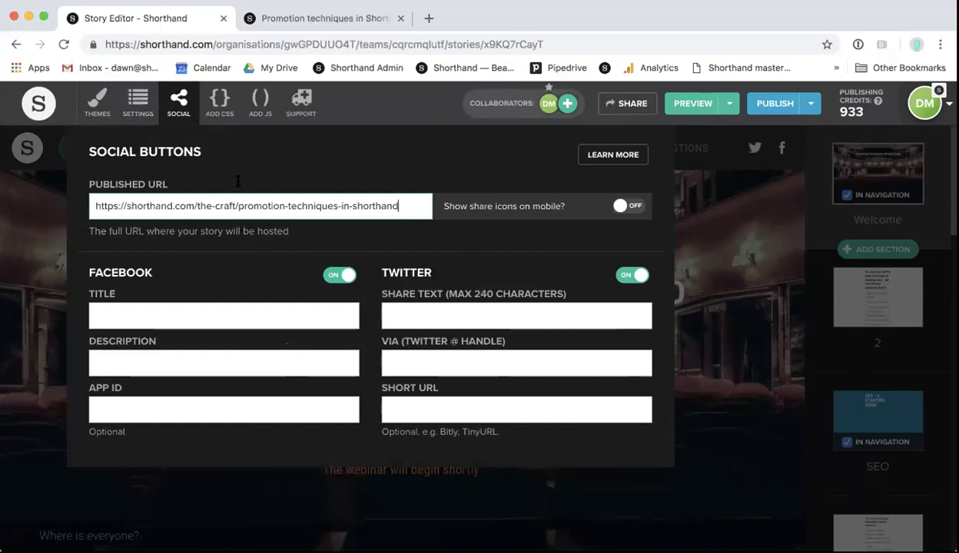
{"action": "left_click", "coordinate": [292, 27]}
{"action": "scroll", "coordinate": [386, 292], "scroll_direction": "down", "scroll_amount": 2}
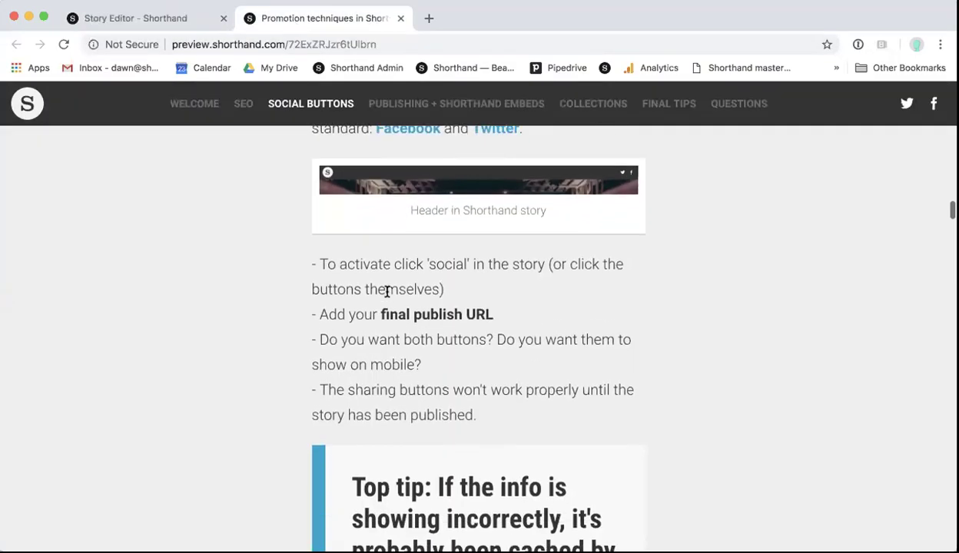
{"action": "scroll", "coordinate": [387, 292], "scroll_direction": "down", "scroll_amount": 2}
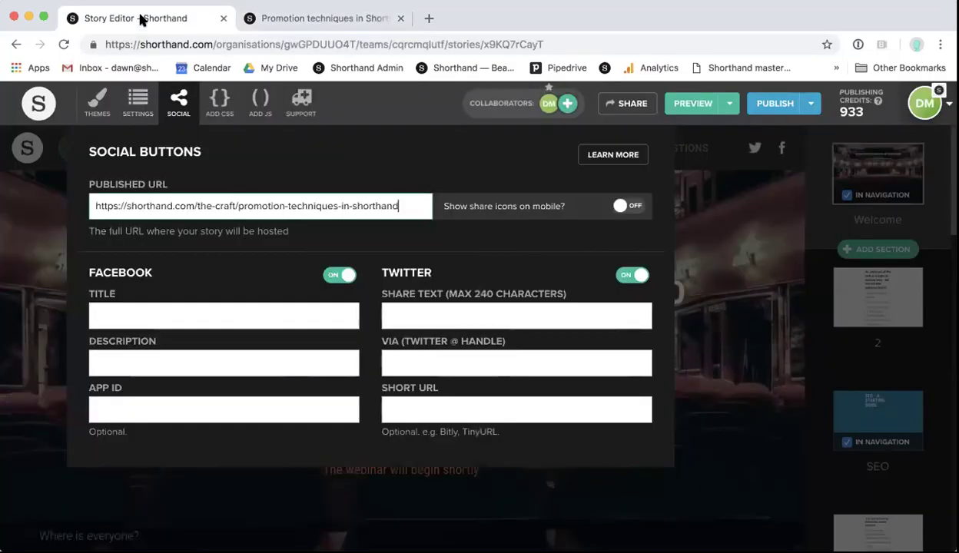
{"action": "left_click", "coordinate": [142, 20]}
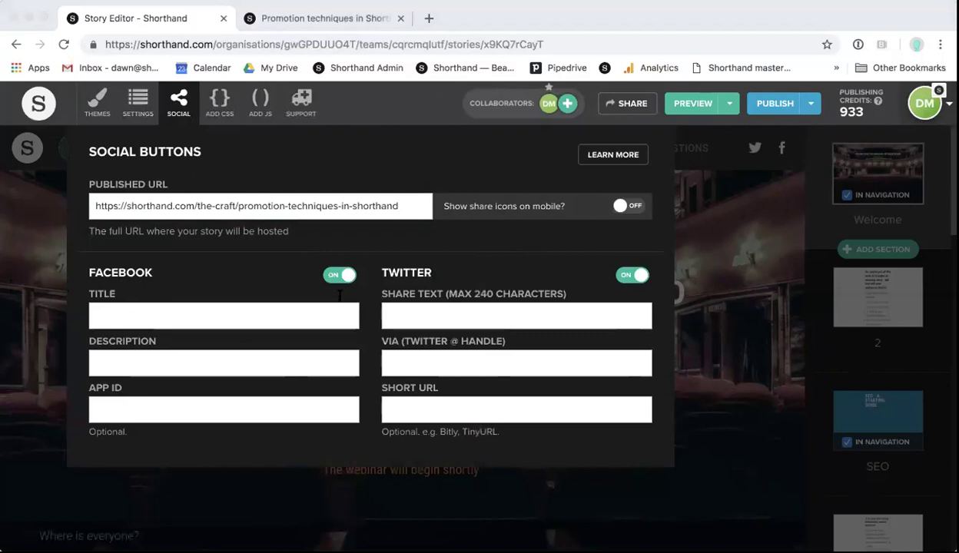
Step: Paste the Facebook title with 'Shorthand' capitalised, and paste the Facebook description
{"action": "left_click", "coordinate": [140, 315]}
{"action": "type", "text": "Promotion techniques in shorthand"}
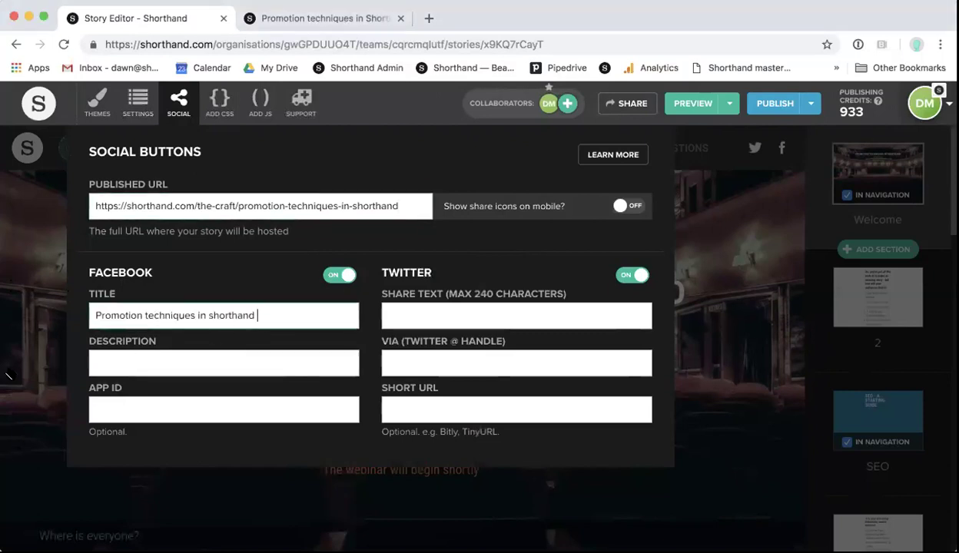
{"action": "left_click", "coordinate": [212, 318]}
{"action": "key", "text": "BackSpace"}
{"action": "type", "text": "S"}
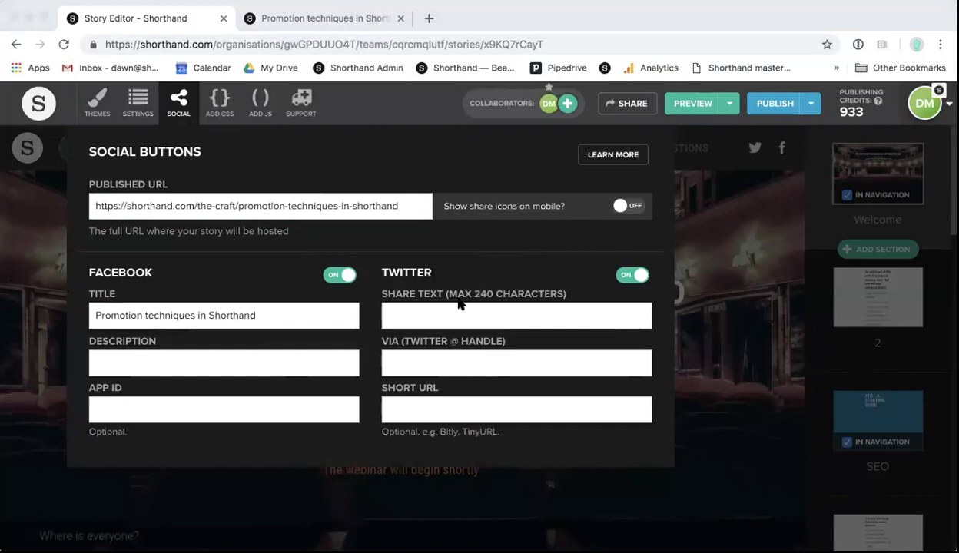
{"action": "left_click", "coordinate": [169, 361]}
{"action": "type", "text": "This Shorthand story contains best practice advice and tips on how to promote Shorthand stories to your audiences"}
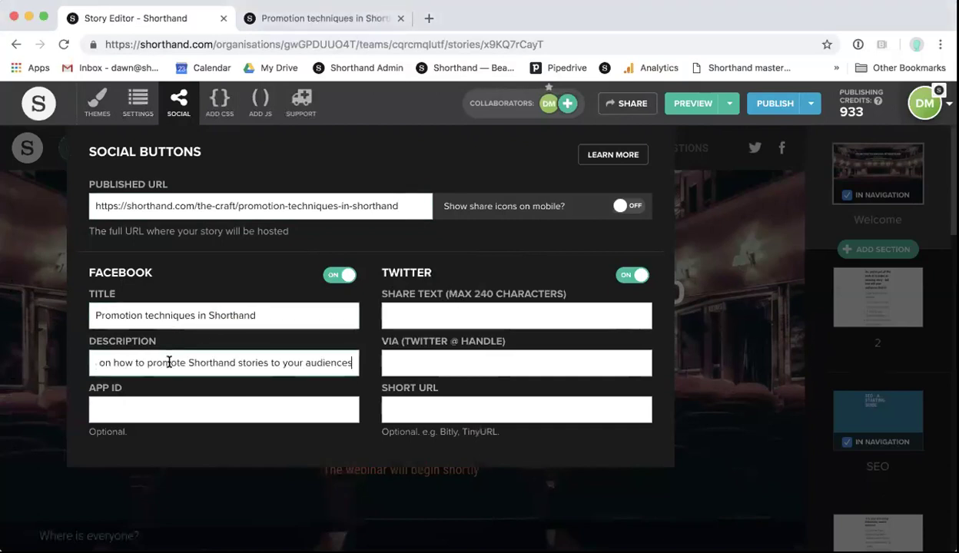
{"action": "key", "text": "super+a"}
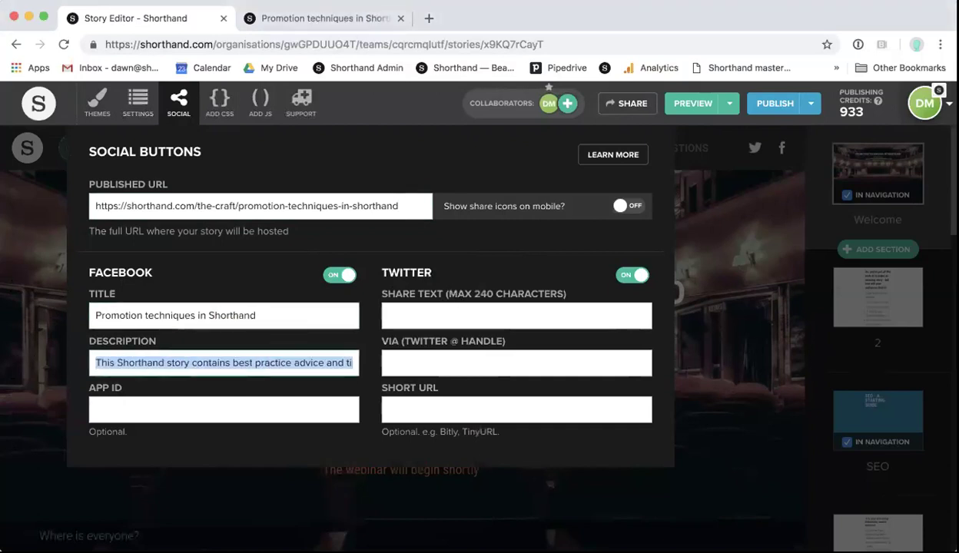
{"action": "key", "text": "super+Tab"}
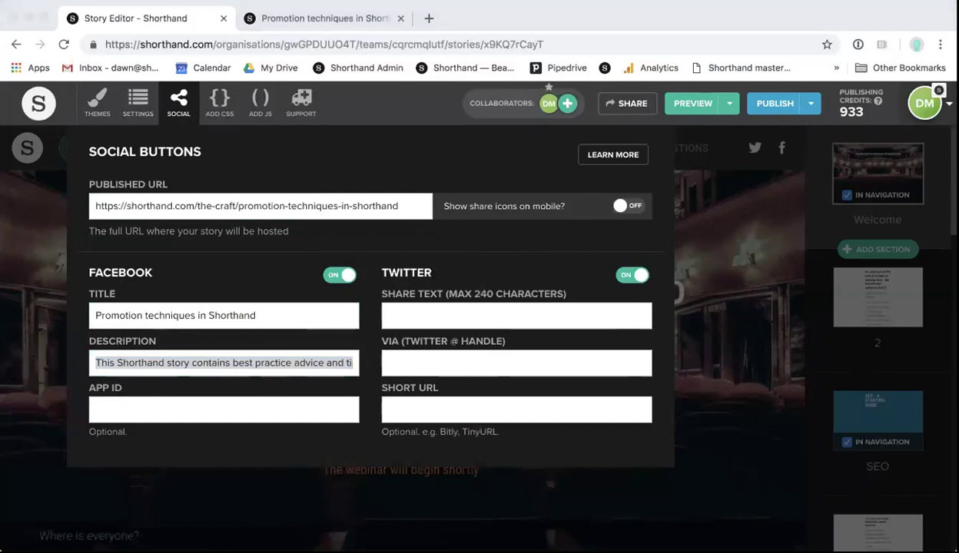
Step: Paste the hashtag sentence as the Twitter share text and check it
{"action": "left_click", "coordinate": [432, 314]}
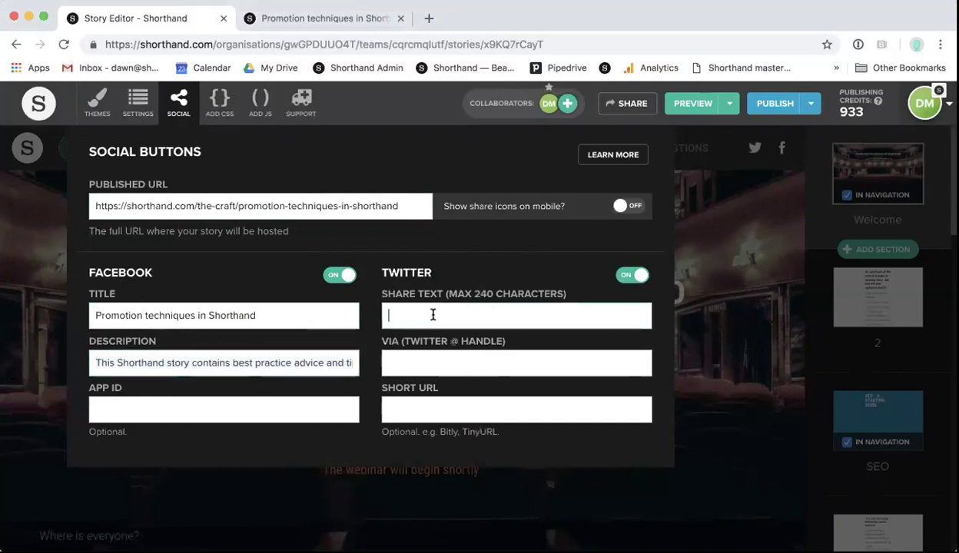
{"action": "type", "text": "Learn best practice #advice and #tips on how to #promote Shorthand stories to your audiences"}
{"action": "key", "text": "super+a"}
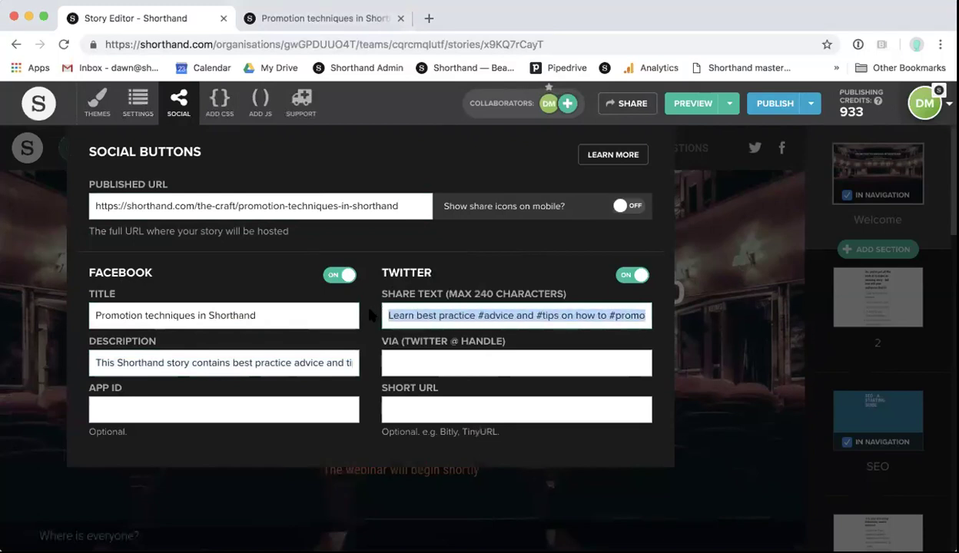
{"action": "left_click", "coordinate": [448, 308]}
{"action": "left_click", "coordinate": [521, 315]}
{"action": "key", "text": "Right"}
{"action": "key", "text": "Right"}
{"action": "key", "text": "Right"}
{"action": "key", "text": "Right"}
{"action": "key", "text": "Right"}
{"action": "key", "text": "Right"}
{"action": "key", "text": "Right"}
{"action": "key", "text": "Right"}
{"action": "key", "text": "Right"}
{"action": "key", "text": "Right"}
{"action": "key", "text": "Right"}
{"action": "key", "text": "Right"}
{"action": "key", "text": "Right"}
{"action": "key", "text": "Right"}
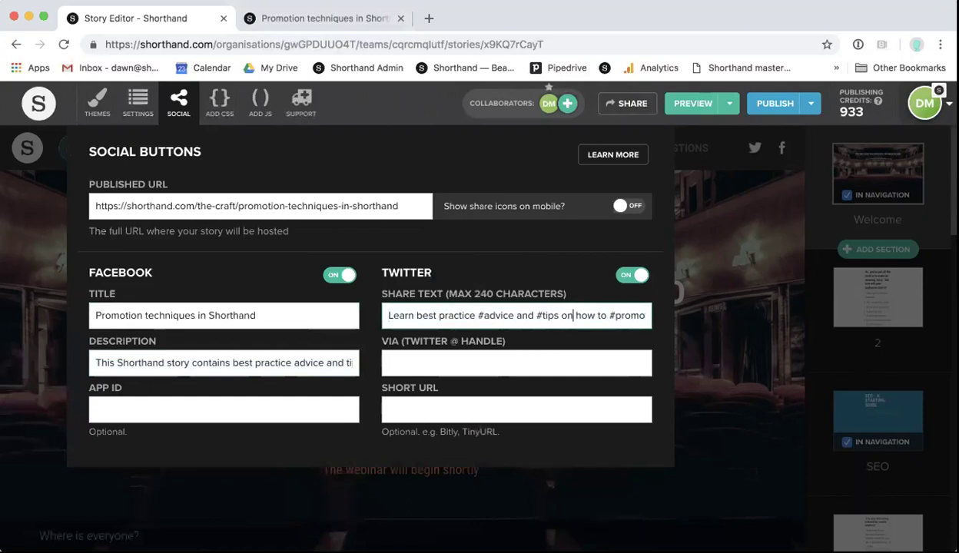
{"action": "key", "text": "Right"}
{"action": "key", "text": "Right"}
{"action": "key", "text": "Right"}
{"action": "key", "text": "Right"}
{"action": "key", "text": "Right"}
{"action": "key", "text": "Right"}
{"action": "key", "text": "Right"}
{"action": "key", "text": "Right"}
{"action": "key", "text": "Right"}
{"action": "key", "text": "Right"}
{"action": "key", "text": "Right"}
{"action": "key", "text": "Right"}
{"action": "key", "text": "Right"}
{"action": "key", "text": "Right"}
{"action": "key", "text": "Right"}
{"action": "key", "text": "Right"}
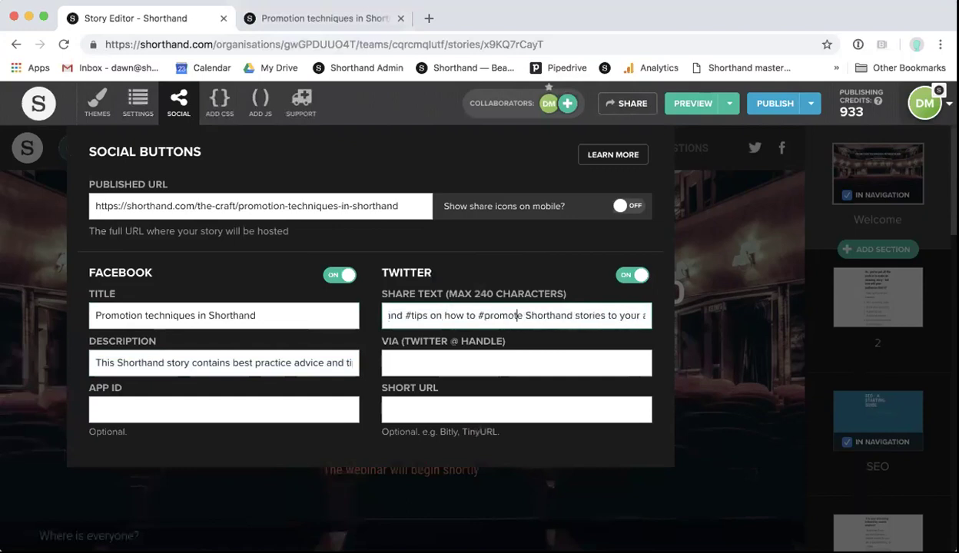
{"action": "key", "text": "Right"}
{"action": "key", "text": "Right"}
{"action": "key", "text": "Right"}
{"action": "key", "text": "Right"}
{"action": "key", "text": "Right"}
{"action": "key", "text": "Right"}
{"action": "key", "text": "Right"}
{"action": "key", "text": "Right"}
{"action": "key", "text": "Right"}
{"action": "key", "text": "Right"}
{"action": "key", "text": "Right"}
{"action": "key", "text": "Right"}
{"action": "key", "text": "Right"}
{"action": "key", "text": "Right"}
{"action": "key", "text": "Right"}
{"action": "key", "text": "Right"}
{"action": "key", "text": "shift+Right"}
{"action": "key", "text": "shift+Right"}
{"action": "key", "text": "shift+Right"}
{"action": "key", "text": "shift+Right"}
{"action": "key", "text": "shift+Right"}
{"action": "key", "text": "shift+Right"}
{"action": "key", "text": "shift+Right"}
{"action": "key", "text": "shift+Right"}
{"action": "key", "text": "shift+Right"}
{"action": "key", "text": "shift+Right"}
{"action": "key", "text": "shift+Right"}
{"action": "key", "text": "shift+Right"}
{"action": "key", "text": "shift+Right"}
{"action": "key", "text": "shift+Right"}
{"action": "key", "text": "shift+Right"}
{"action": "key", "text": "shift+Right"}
{"action": "key", "text": "shift+Right"}
{"action": "key", "text": "shift+Right"}
{"action": "key", "text": "shift+Right"}
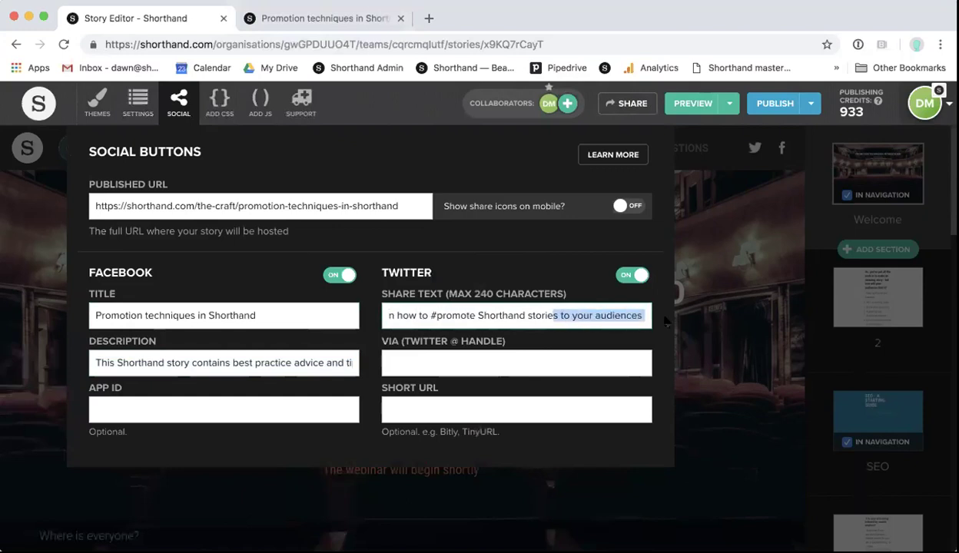
{"action": "left_click", "coordinate": [415, 362]}
{"action": "type", "text": "@shorthand"}
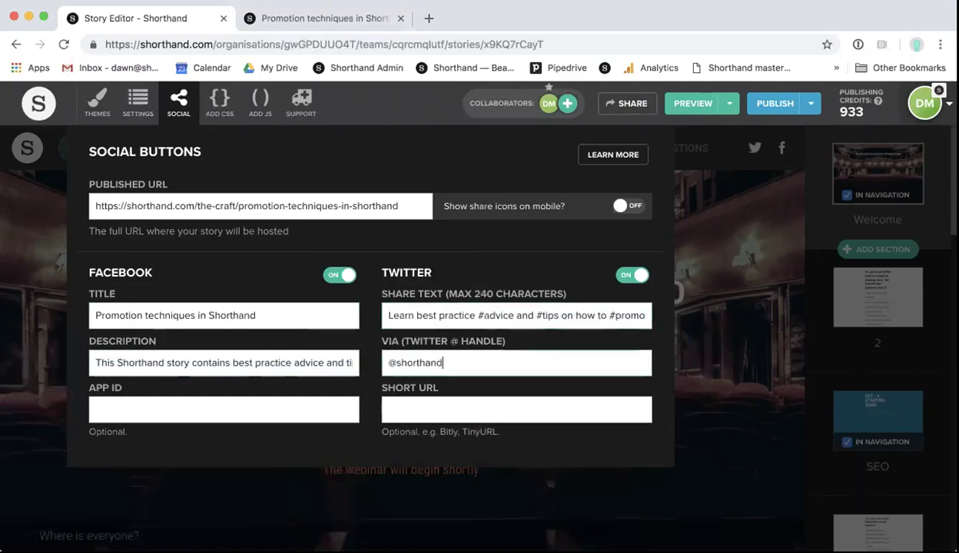
{"action": "left_click", "coordinate": [401, 363]}
{"action": "key", "text": "BackSpace"}
{"action": "type", "text": "S"}
{"action": "left_click", "coordinate": [476, 364]}
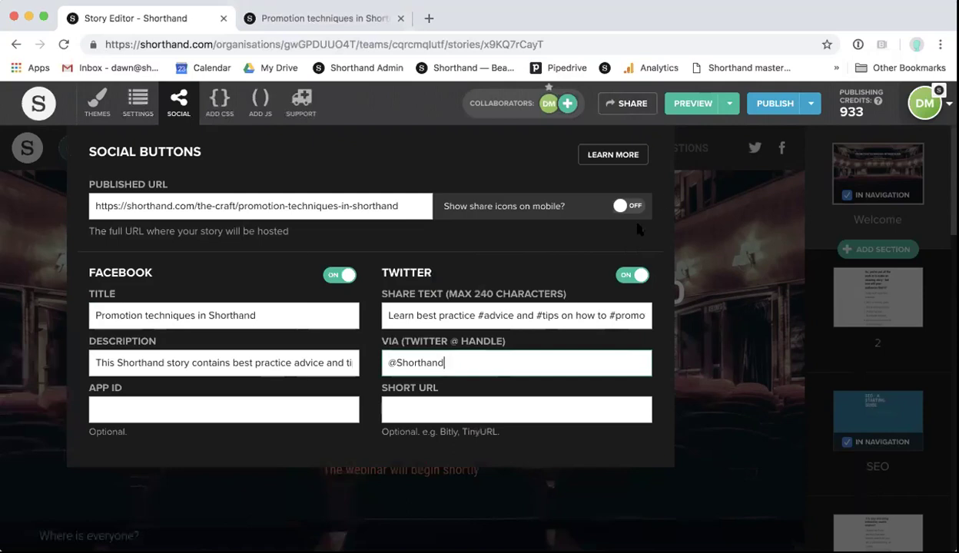
Step: Enable share icons on mobile and preview the story at phone portrait size
{"action": "left_click", "coordinate": [626, 209]}
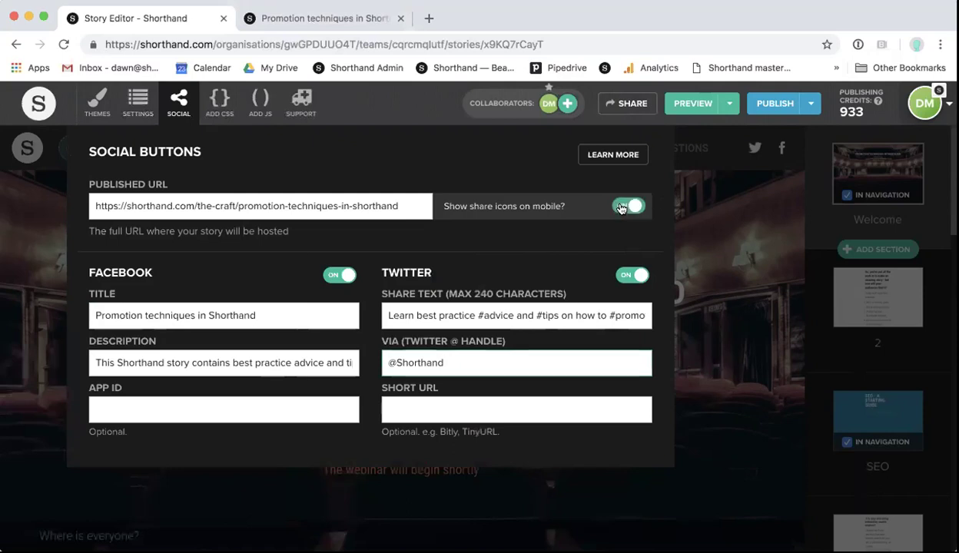
{"action": "left_click", "coordinate": [726, 232]}
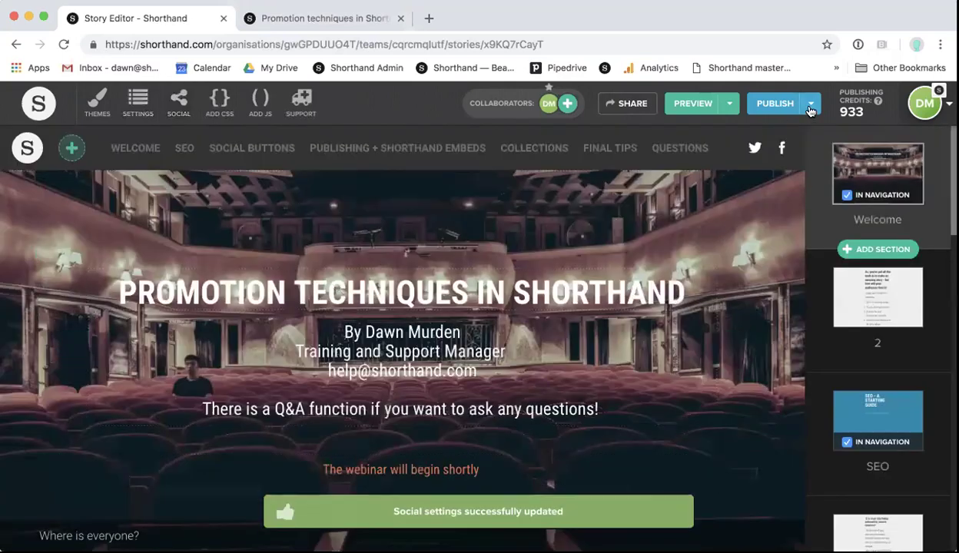
{"action": "left_click", "coordinate": [726, 105]}
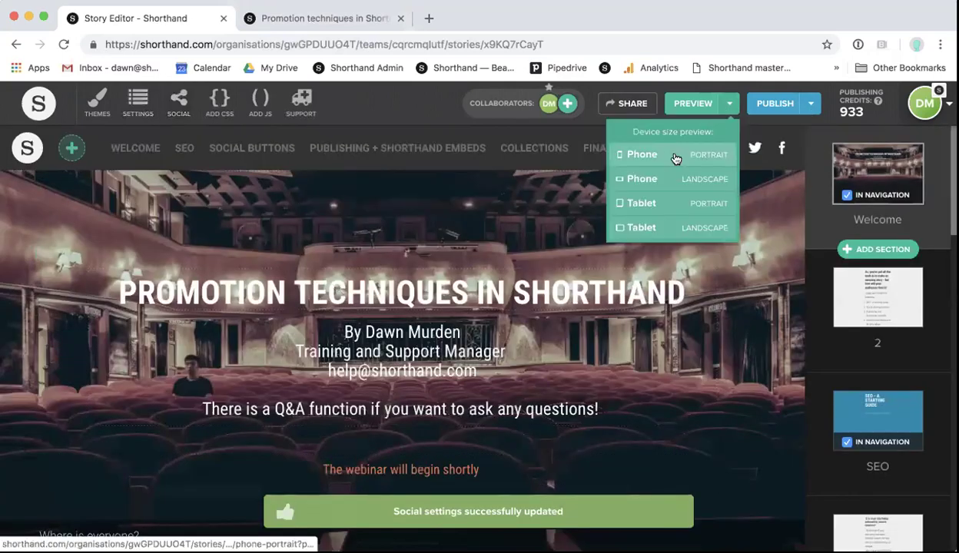
{"action": "left_click", "coordinate": [657, 155]}
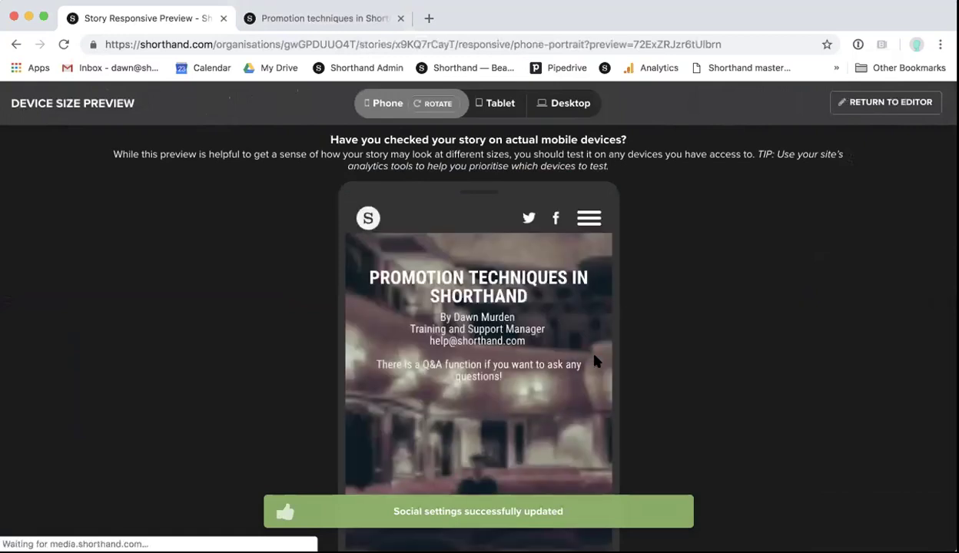
Step: Check the phone navigation menu, compare desktop and phone sizes, then return to the editor
{"action": "left_click", "coordinate": [588, 218]}
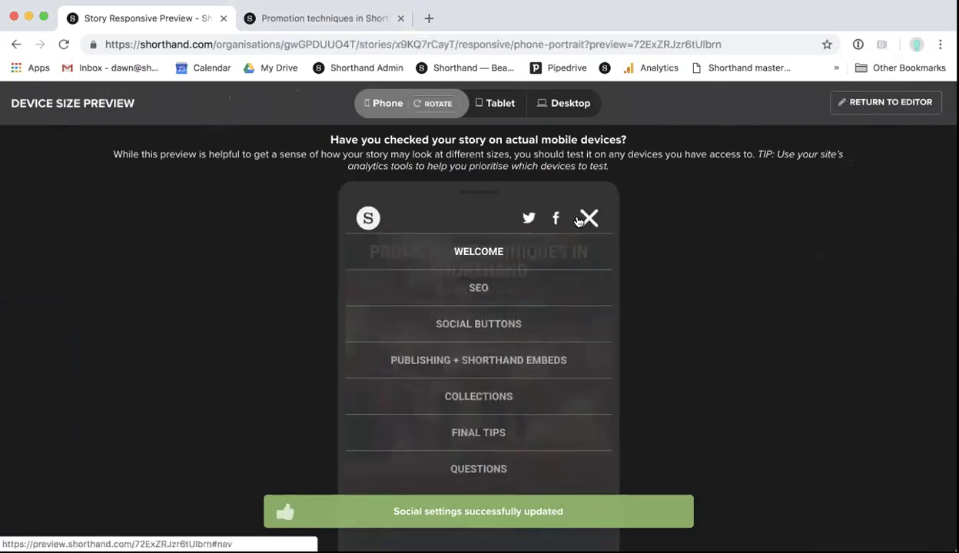
{"action": "left_click", "coordinate": [589, 218]}
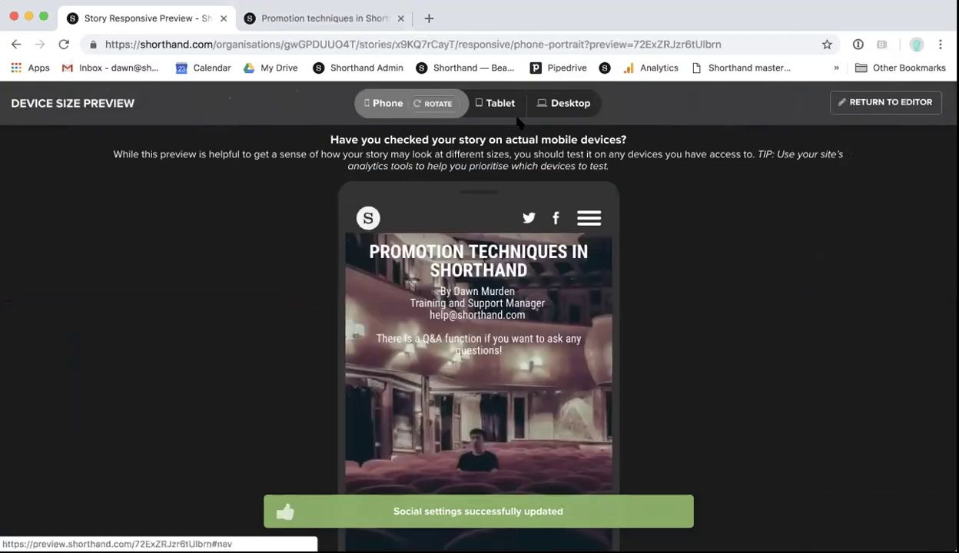
{"action": "left_click", "coordinate": [547, 102]}
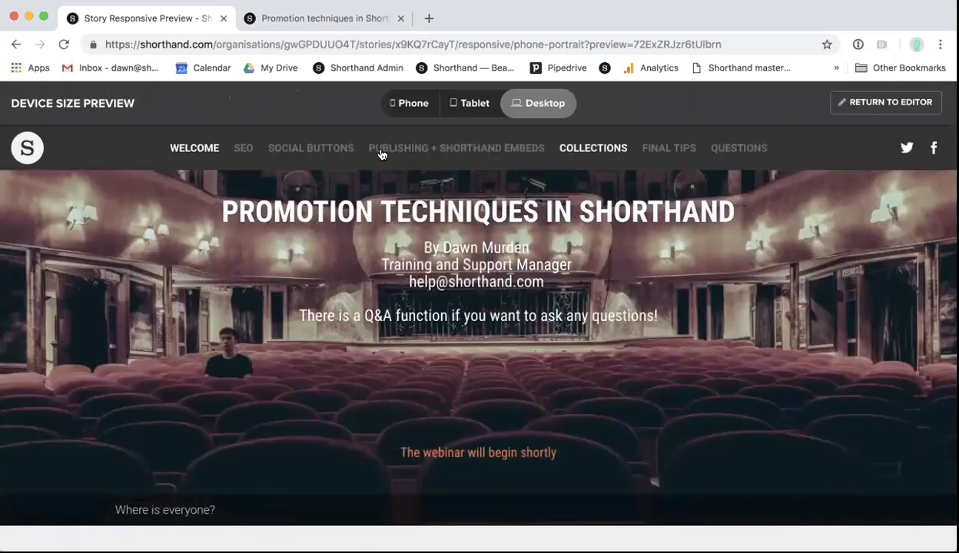
{"action": "left_click", "coordinate": [411, 104]}
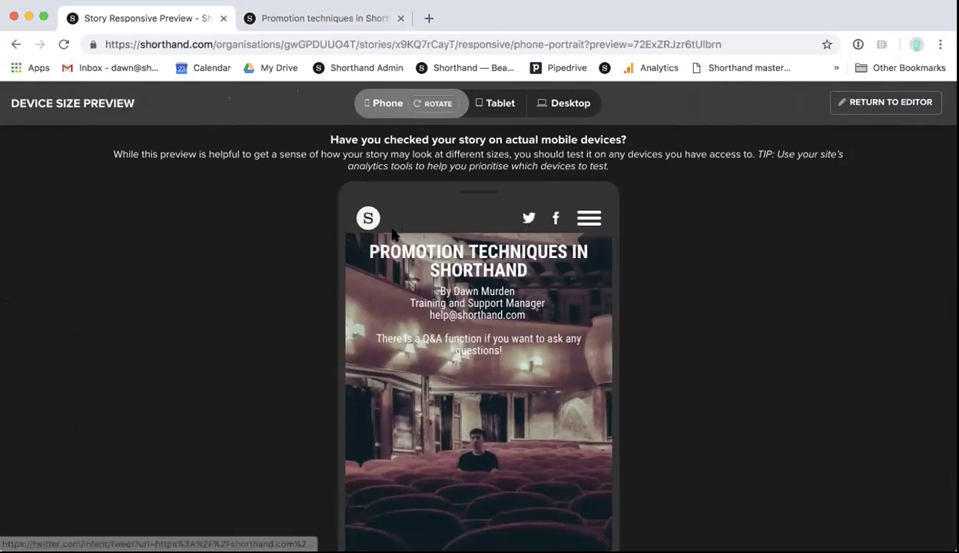
{"action": "left_click", "coordinate": [862, 108]}
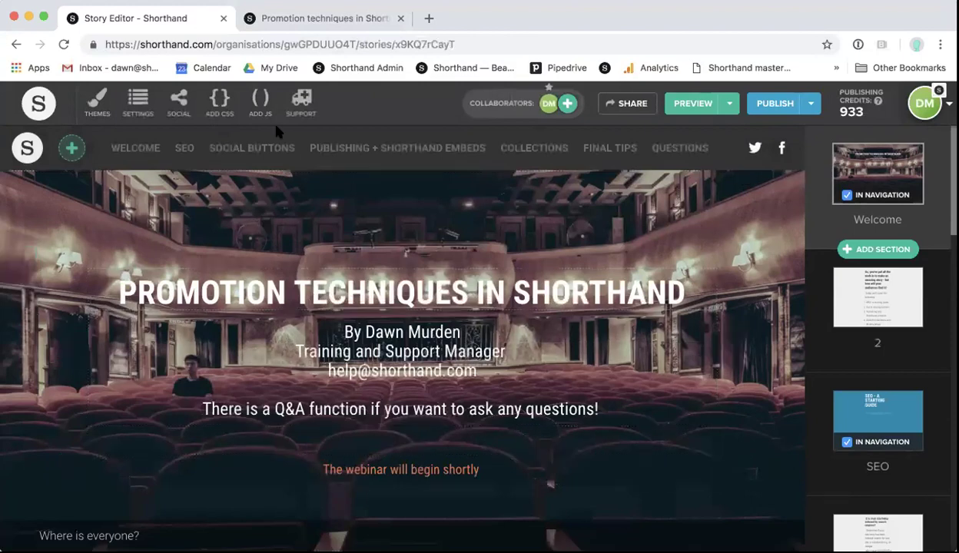
Step: Turn off share icons on mobile and view the Social Buttons section in the preview
{"action": "left_click", "coordinate": [177, 106]}
{"action": "left_click", "coordinate": [630, 208]}
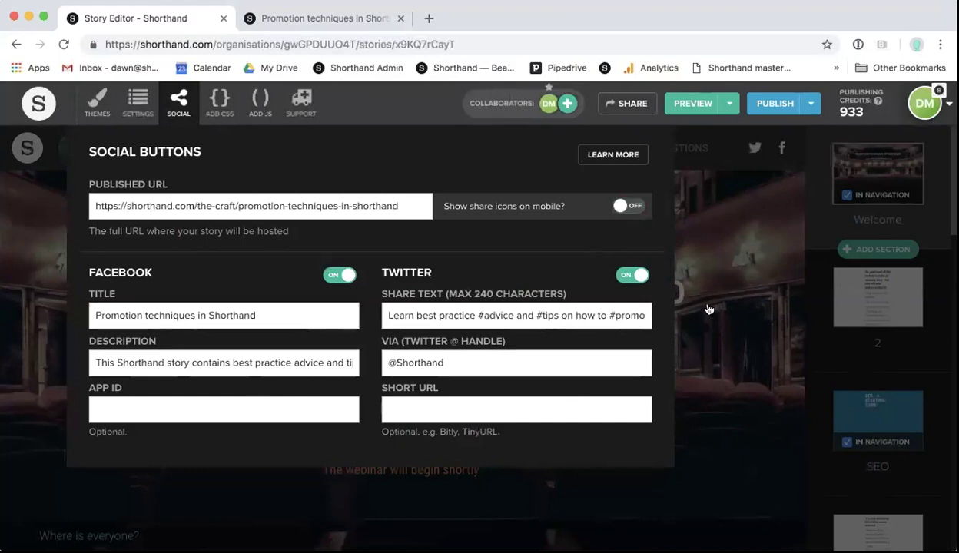
{"action": "left_click", "coordinate": [708, 279]}
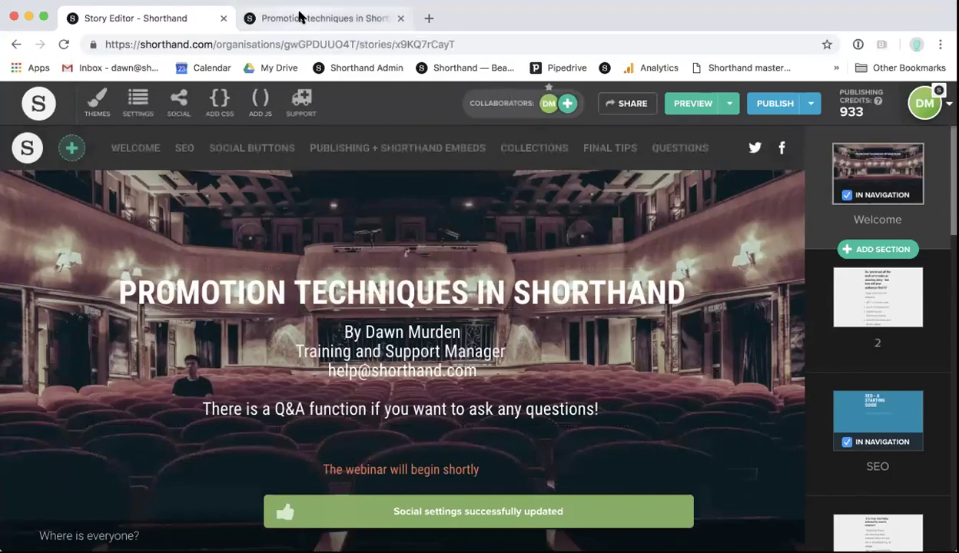
{"action": "left_click", "coordinate": [324, 21]}
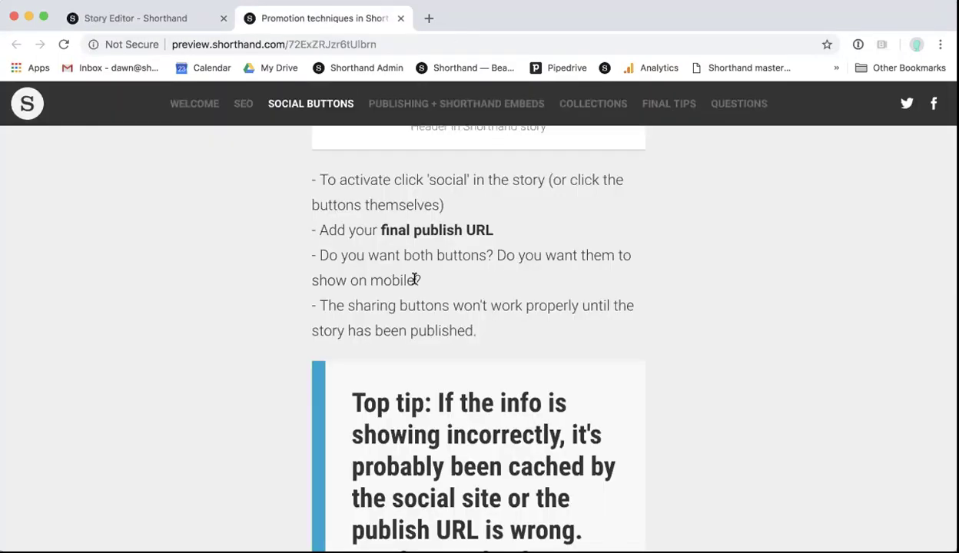
{"action": "scroll", "coordinate": [414, 279], "scroll_direction": "down", "scroll_amount": 5}
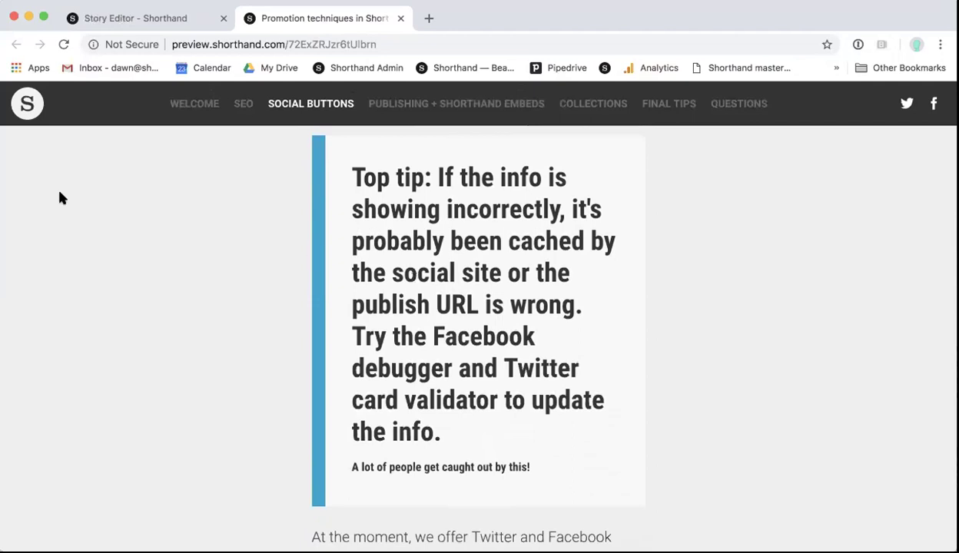
Step: Recheck the social settings, then return to the preview's Social Buttons top tip
{"action": "left_click", "coordinate": [150, 20]}
{"action": "left_click", "coordinate": [179, 103]}
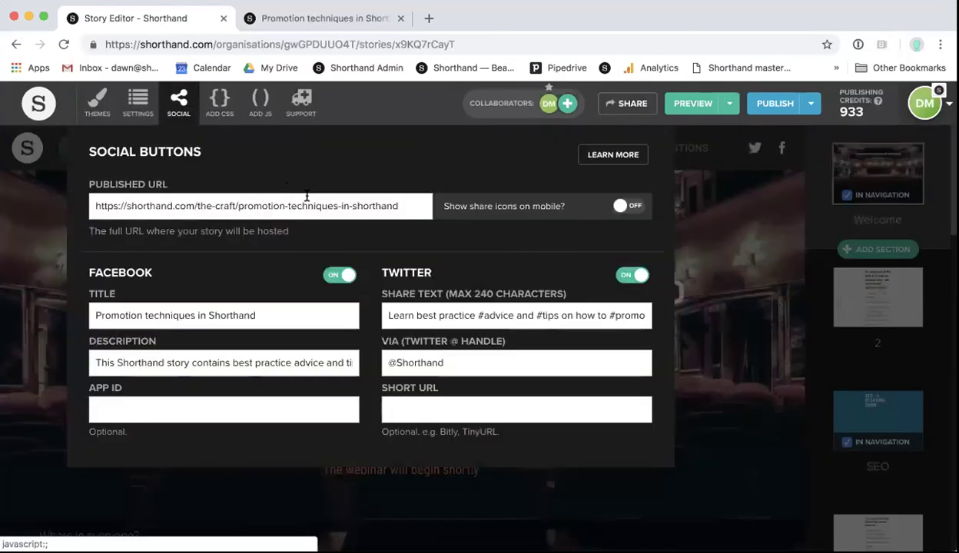
{"action": "left_click", "coordinate": [697, 246]}
{"action": "left_click", "coordinate": [311, 23]}
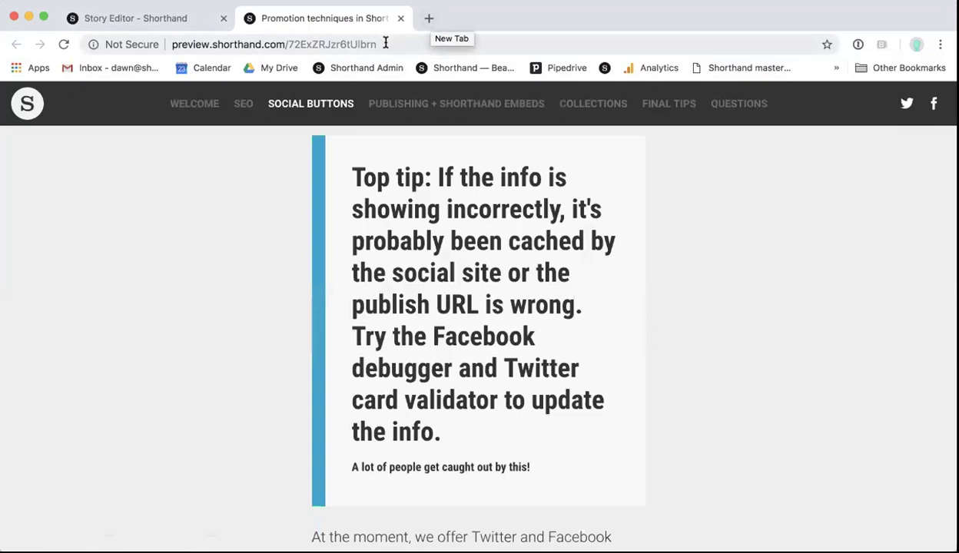
Step: Run the Facebook Sharing Debugger on the story's preview URL
{"action": "left_click", "coordinate": [446, 43]}
{"action": "key", "text": "super+c"}
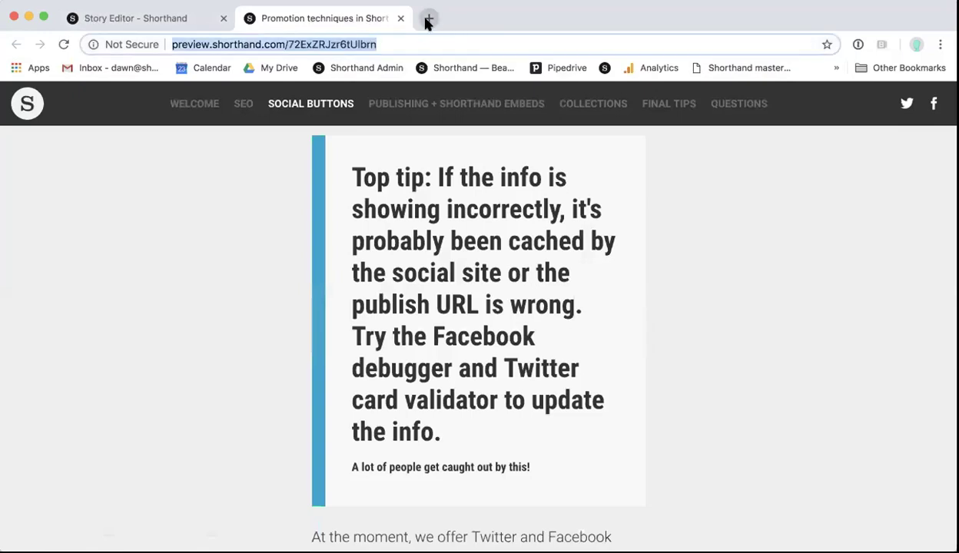
{"action": "left_click", "coordinate": [428, 18]}
{"action": "type", "text": "faceb"}
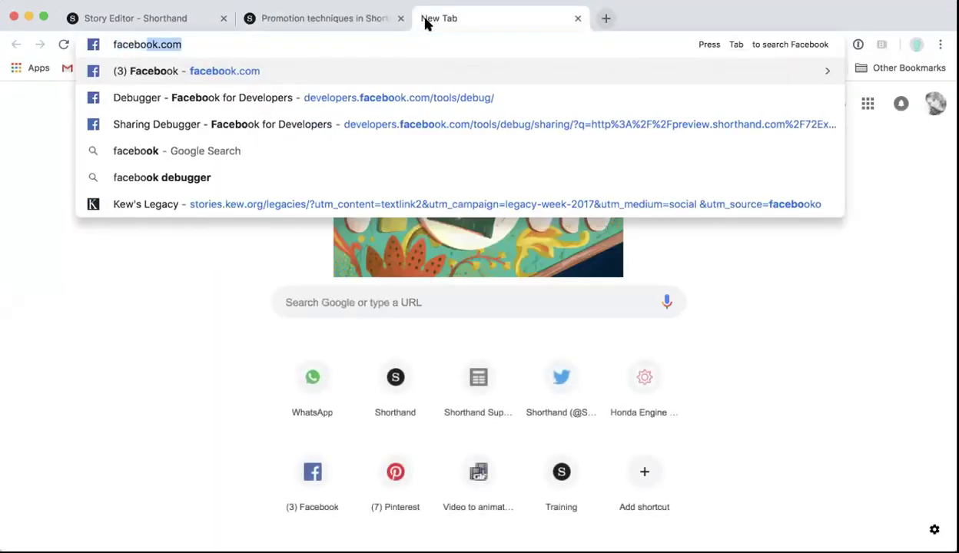
{"action": "type", "text": "o"}
{"action": "key", "text": "BackSpace"}
{"action": "left_click", "coordinate": [349, 123]}
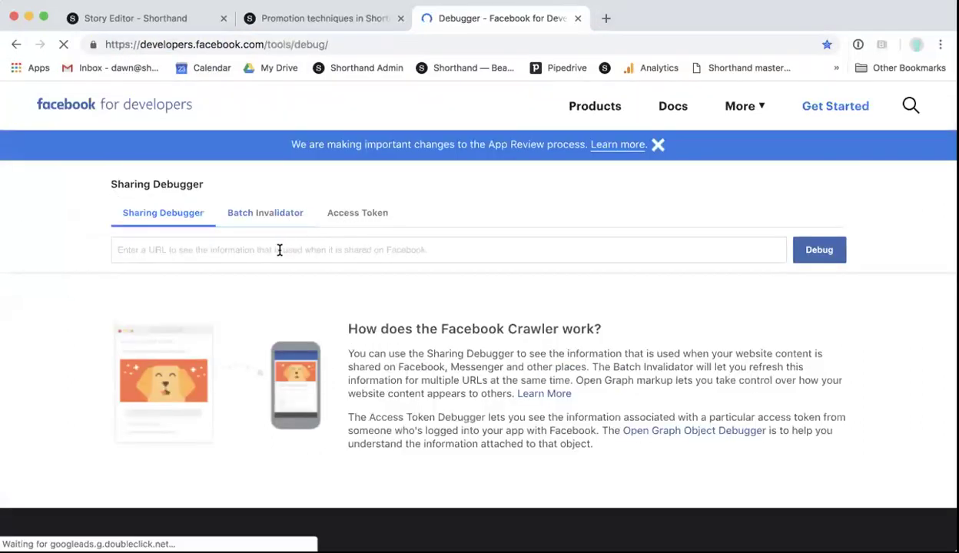
{"action": "left_click", "coordinate": [279, 249]}
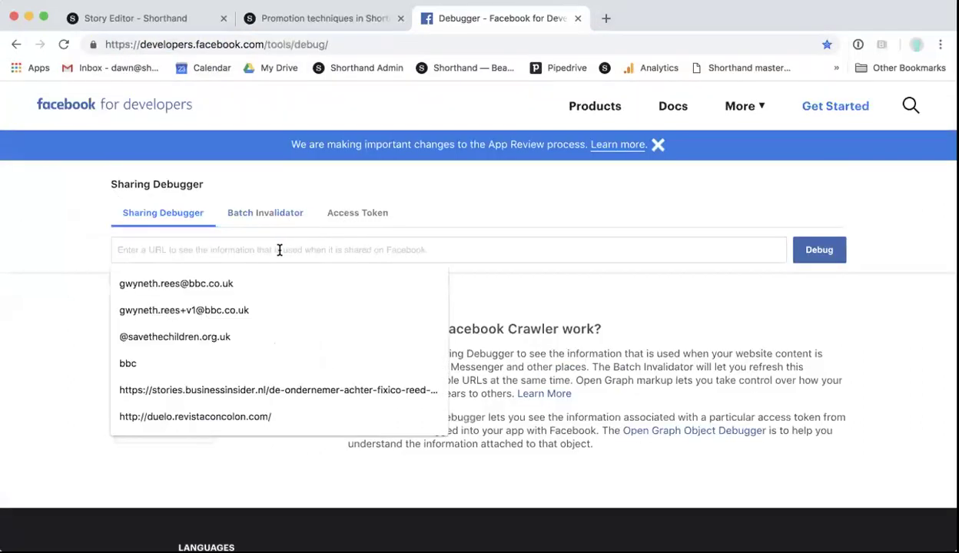
{"action": "key", "text": "super+v"}
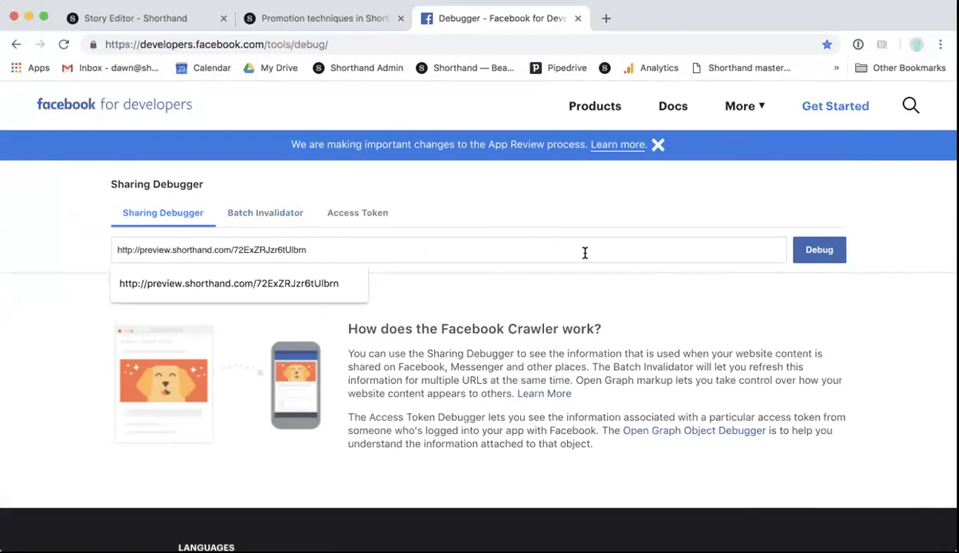
{"action": "left_click", "coordinate": [818, 255]}
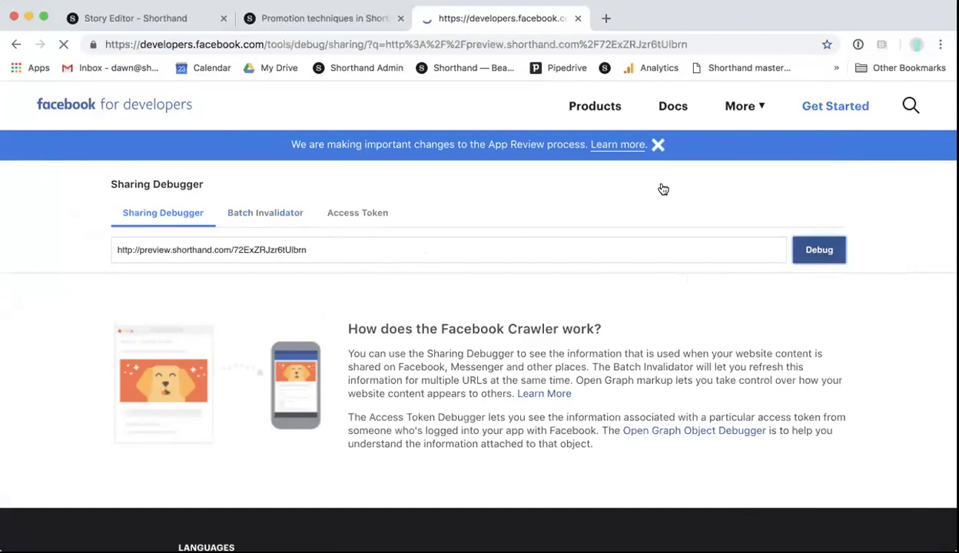
Step: Review the debugger's scrape details, og:image warning and link preview
{"action": "scroll", "coordinate": [515, 250], "scroll_direction": "down", "scroll_amount": 1}
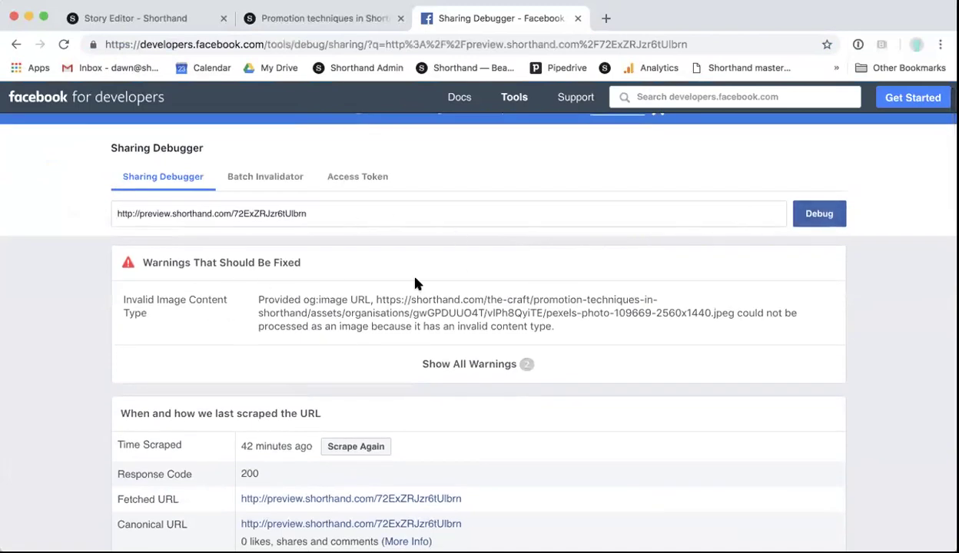
{"action": "scroll", "coordinate": [416, 281], "scroll_direction": "down", "scroll_amount": 2}
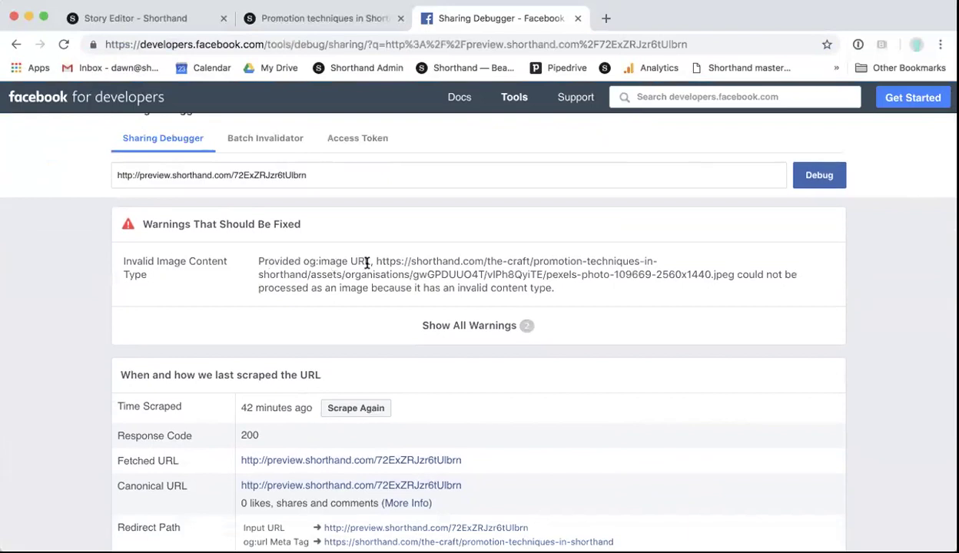
{"action": "scroll", "coordinate": [367, 263], "scroll_direction": "down", "scroll_amount": 6}
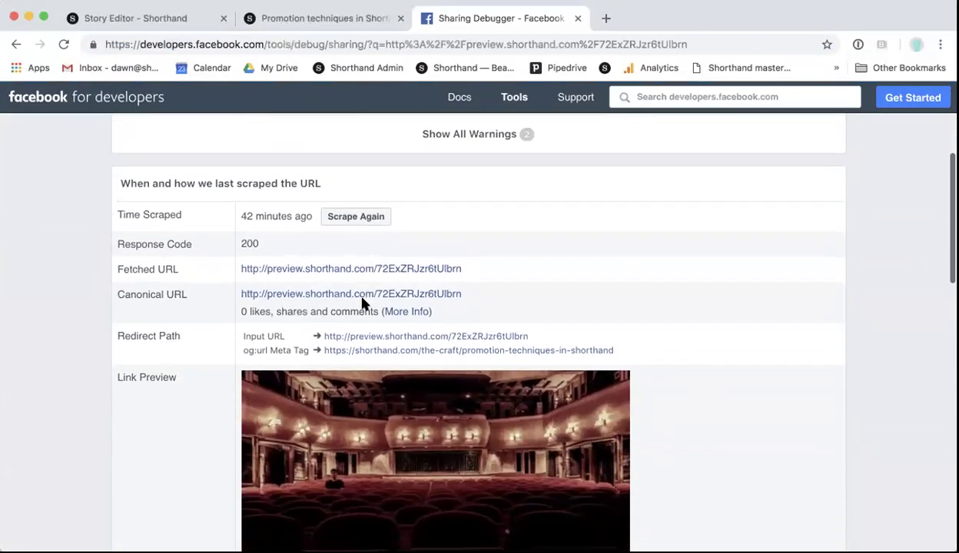
{"action": "scroll", "coordinate": [407, 215], "scroll_direction": "up", "scroll_amount": 4}
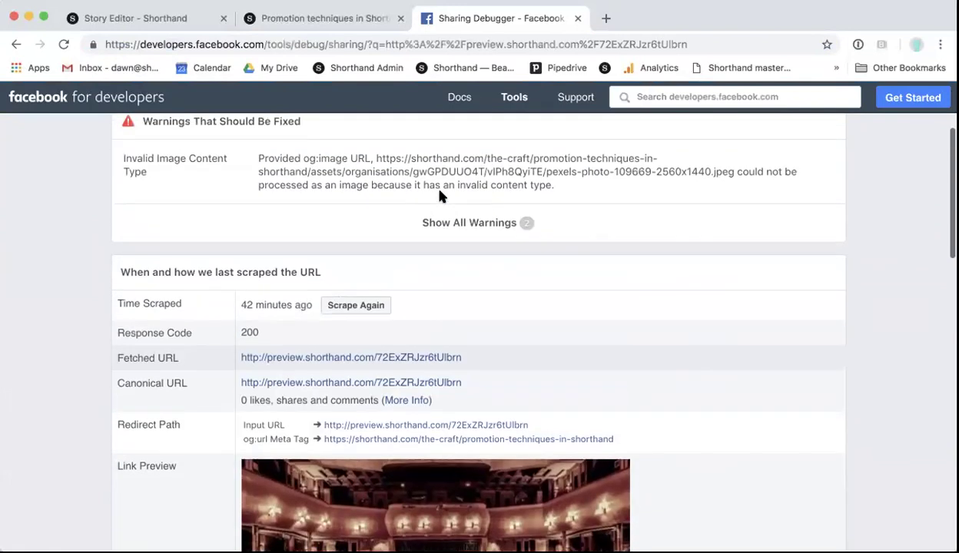
{"action": "scroll", "coordinate": [399, 179], "scroll_direction": "down", "scroll_amount": 3}
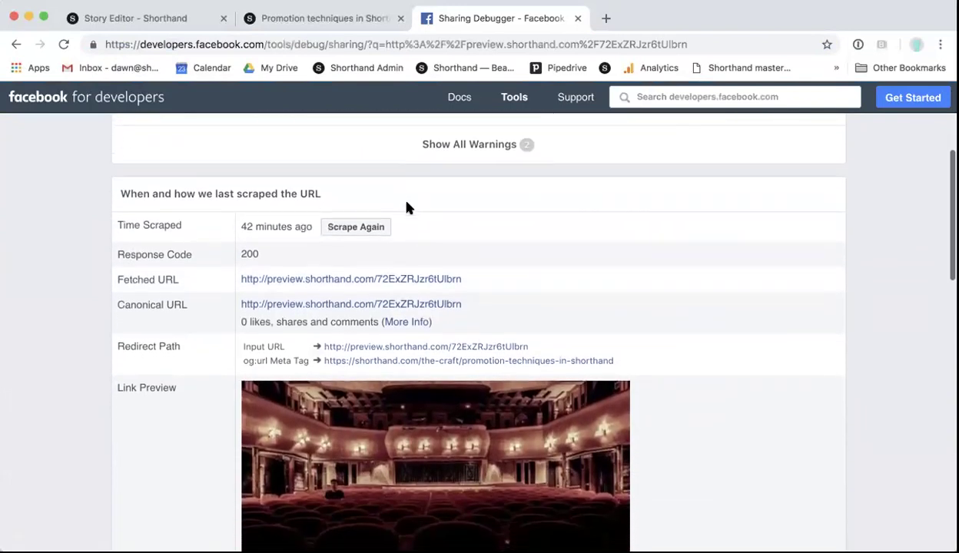
{"action": "scroll", "coordinate": [408, 206], "scroll_direction": "down", "scroll_amount": 1}
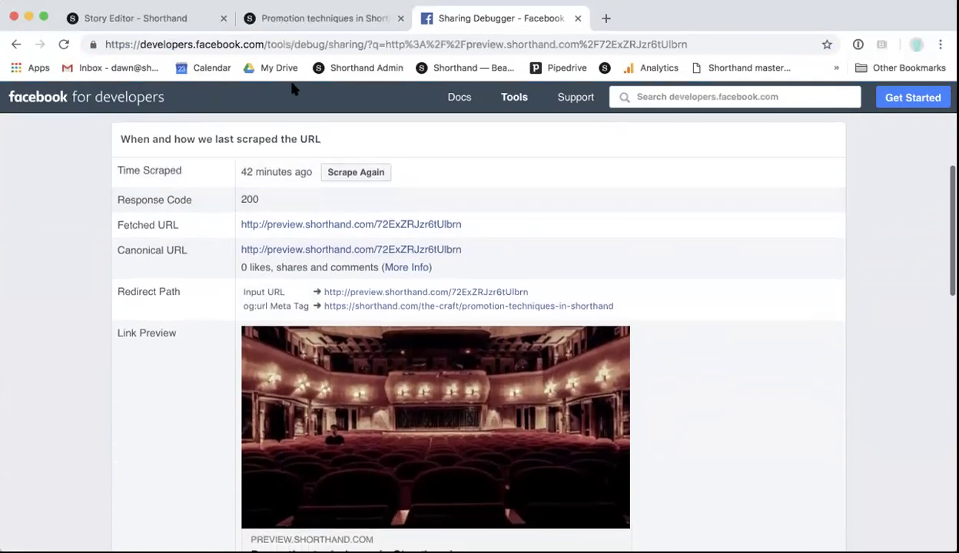
Step: Compare against the story's social settings, then recheck the debugger results
{"action": "left_click", "coordinate": [165, 17]}
{"action": "left_click", "coordinate": [176, 108]}
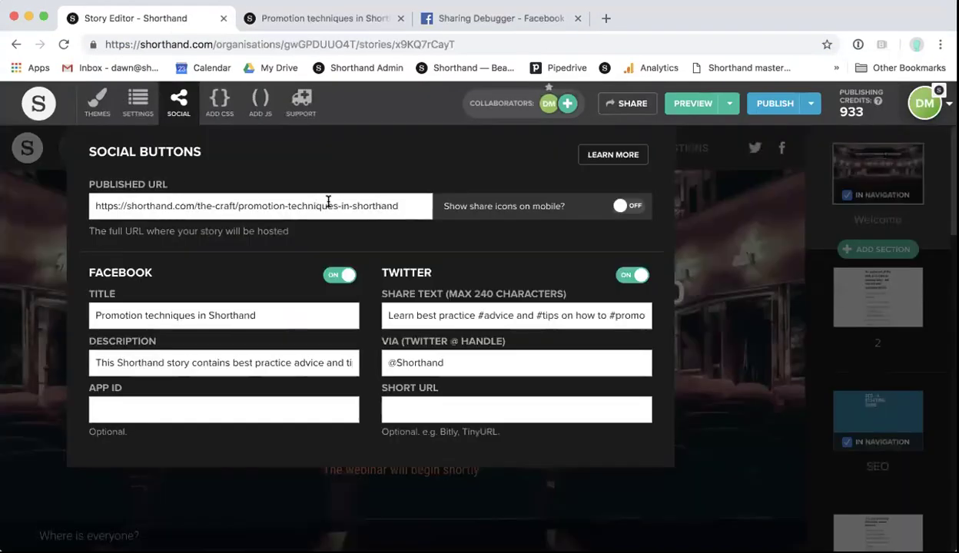
{"action": "left_click", "coordinate": [722, 214]}
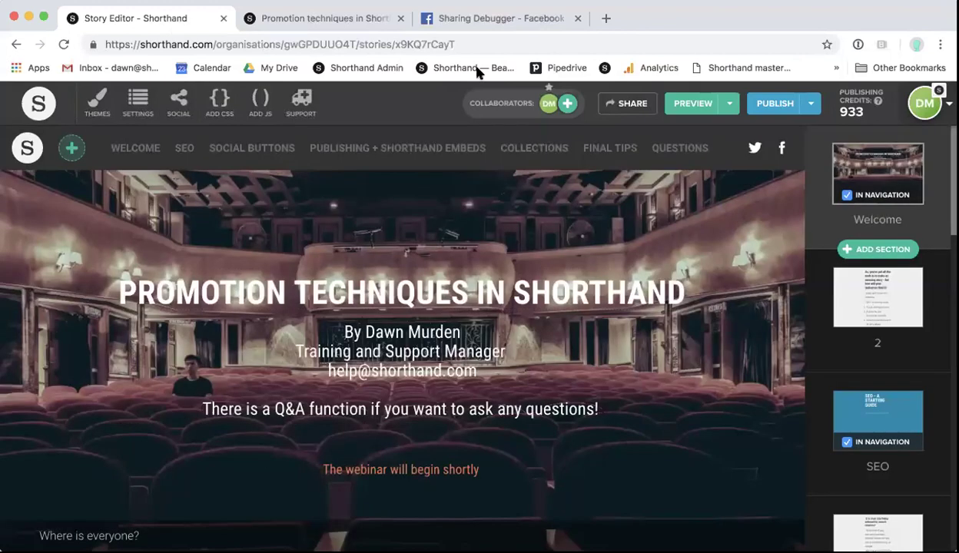
{"action": "left_click", "coordinate": [476, 23]}
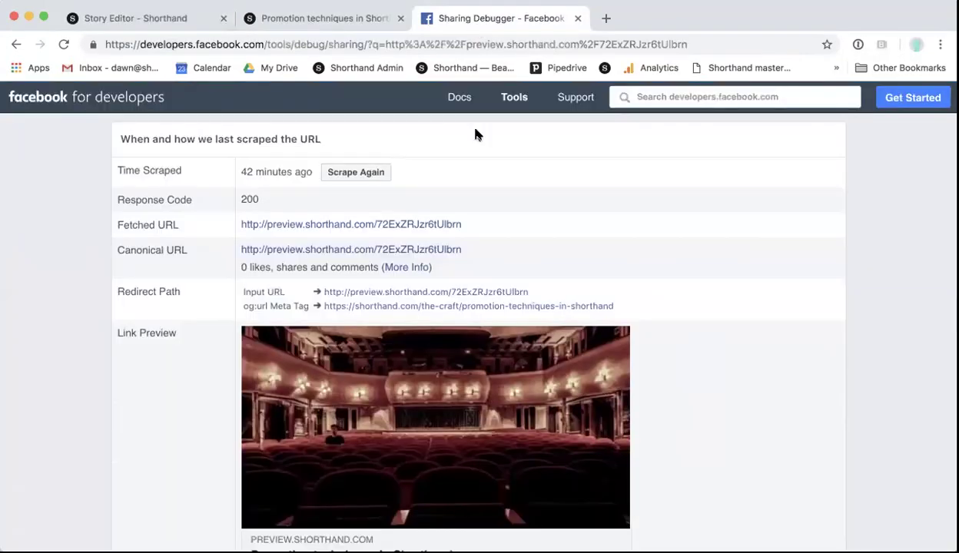
{"action": "scroll", "coordinate": [470, 127], "scroll_direction": "down", "scroll_amount": 3}
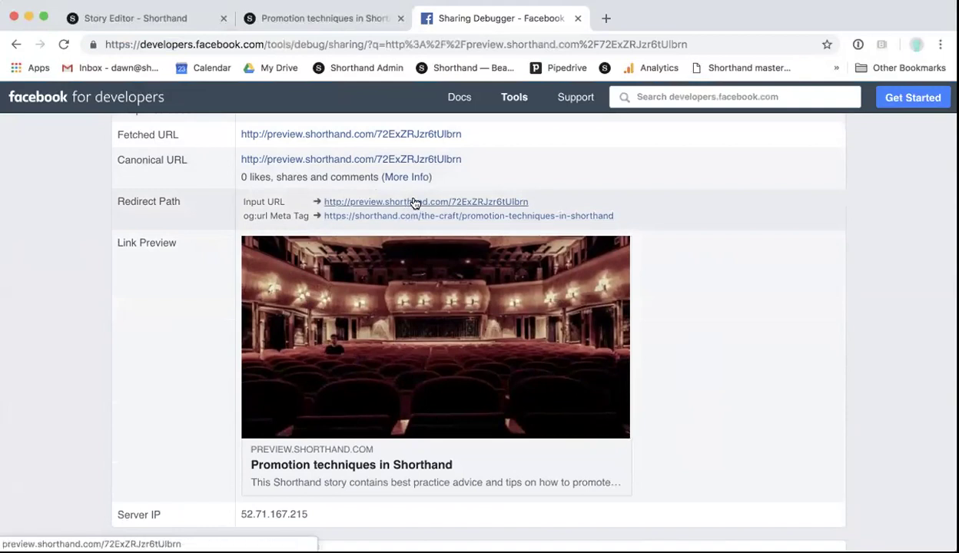
{"action": "scroll", "coordinate": [420, 178], "scroll_direction": "up", "scroll_amount": 3}
{"action": "scroll", "coordinate": [422, 179], "scroll_direction": "up", "scroll_amount": 3}
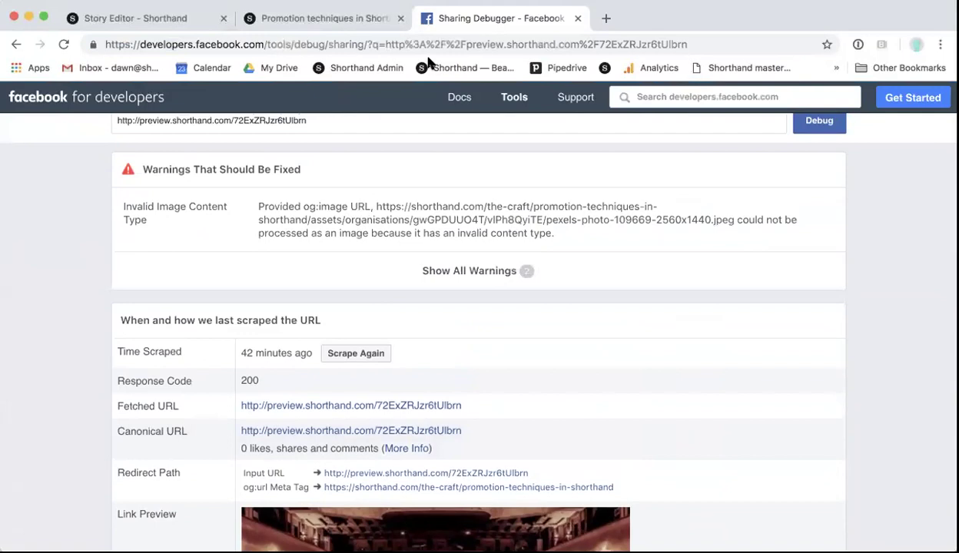
{"action": "left_click", "coordinate": [378, 42]}
Step: Search for 'twitter card' and open the Twitter Card Validator
{"action": "type", "text": "twiter ca"}
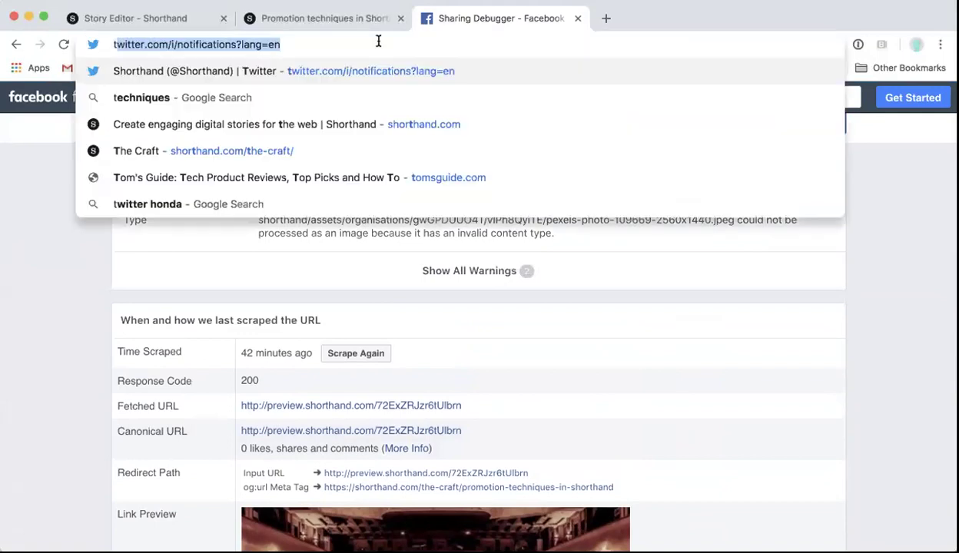
{"action": "key", "text": "BackSpace"}
{"action": "key", "text": "BackSpace"}
{"action": "key", "text": "BackSpace"}
{"action": "key", "text": "BackSpace"}
{"action": "key", "text": "BackSpace"}
{"action": "type", "text": "ter card"}
{"action": "key", "text": "Return"}
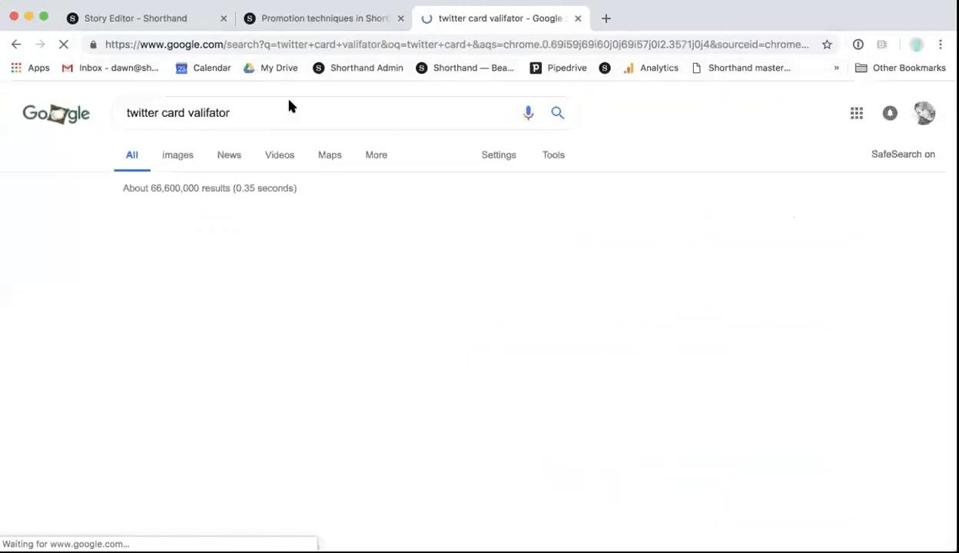
{"action": "left_click", "coordinate": [216, 269]}
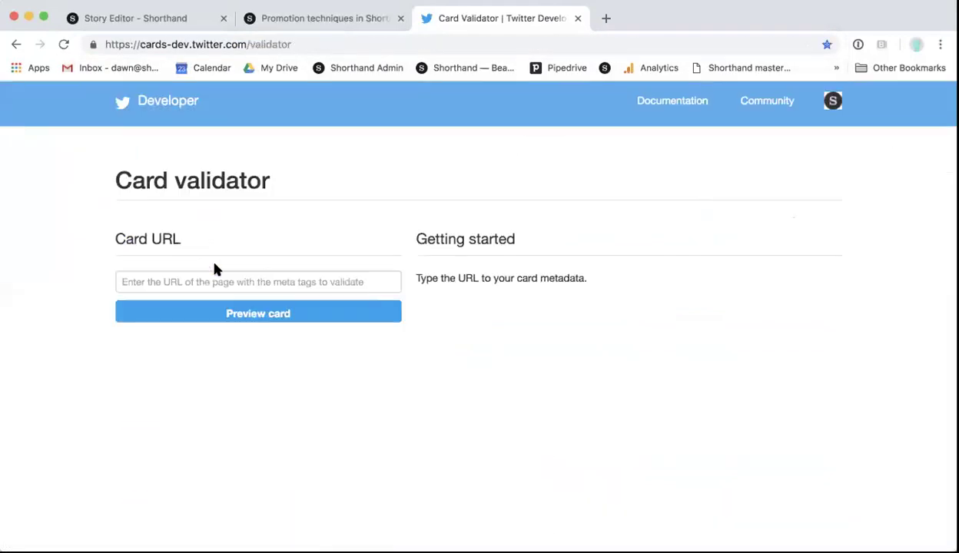
{"action": "left_click", "coordinate": [245, 282]}
{"action": "key", "text": "Escape"}
{"action": "left_click", "coordinate": [320, 282]}
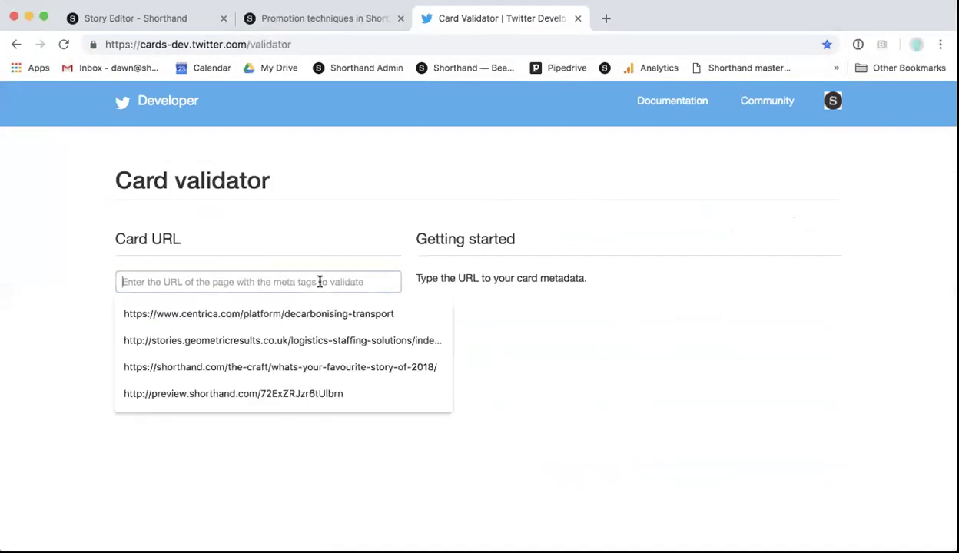
{"action": "type", "text": "www.shorthand.com"}
{"action": "left_click", "coordinate": [299, 313]}
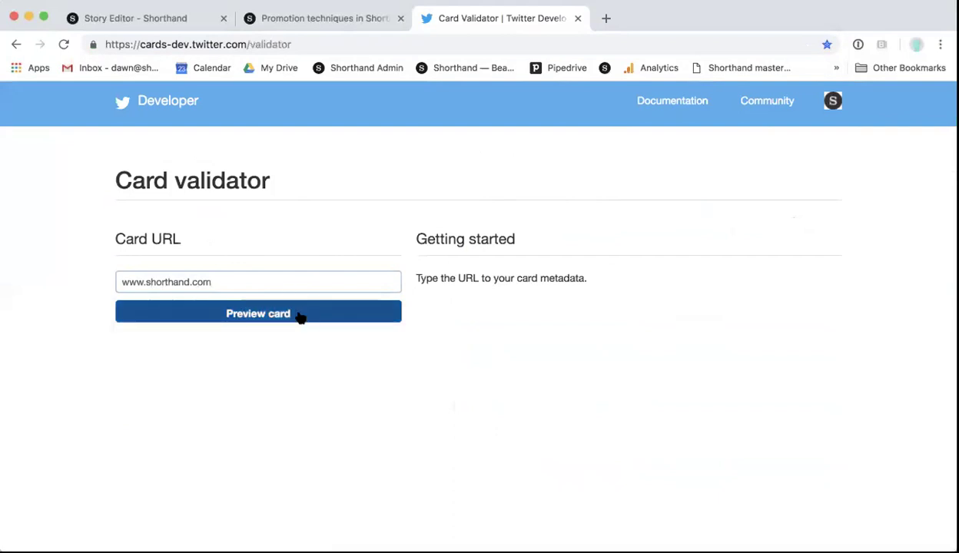
{"action": "left_click", "coordinate": [342, 315]}
Step: Replace the address with the story's preview URL and preview its card
{"action": "left_click_drag", "start_coordinate": [236, 275], "coordinate": [83, 275]}
{"action": "key", "text": "BackSpace"}
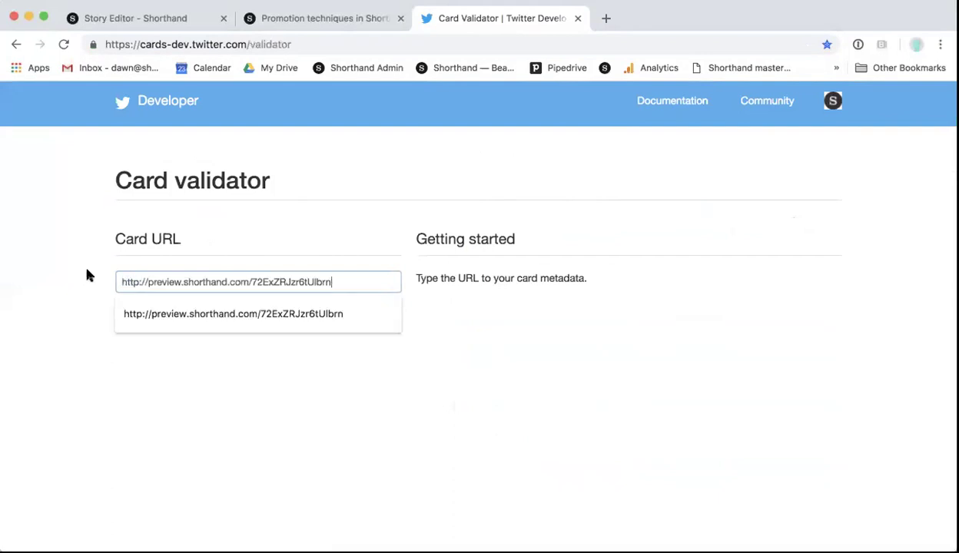
{"action": "key", "text": "Escape"}
{"action": "left_click", "coordinate": [302, 311]}
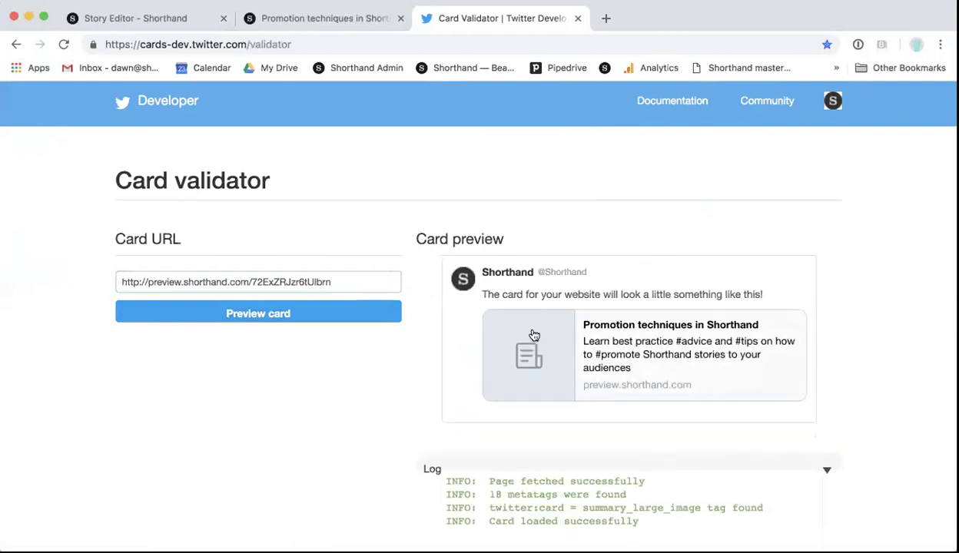
{"action": "left_click", "coordinate": [138, 20]}
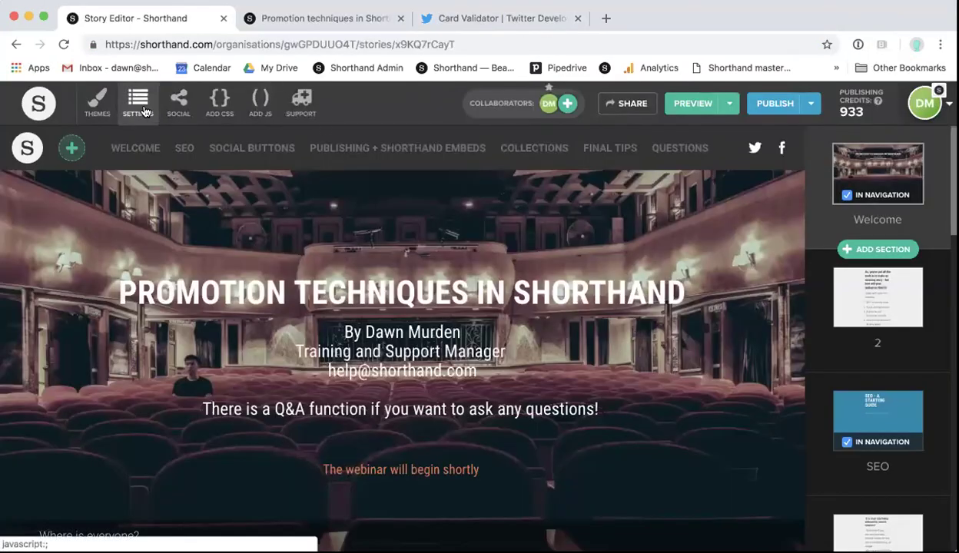
Step: Check the story's Published URL in Settings, then go back toward the Sharing Debugger
{"action": "left_click", "coordinate": [138, 101]}
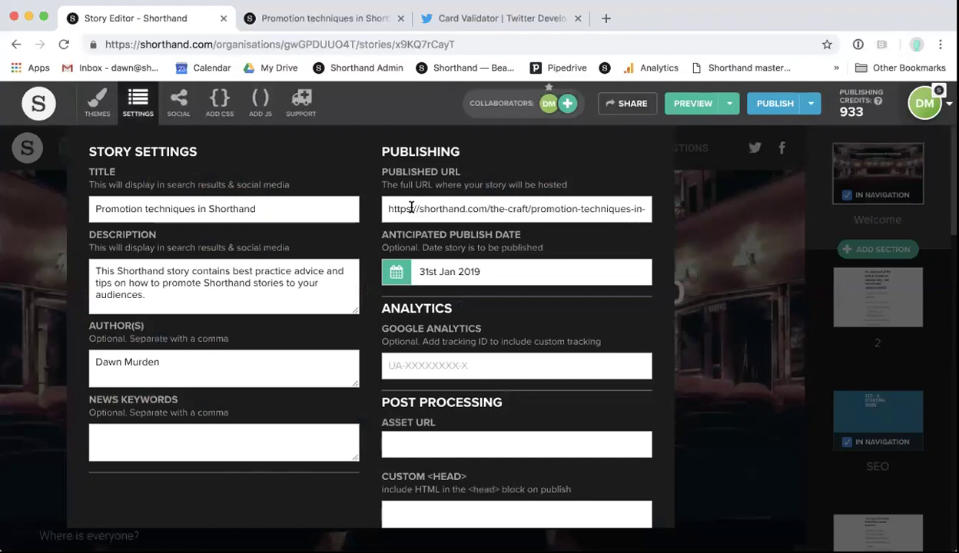
{"action": "left_click", "coordinate": [691, 206]}
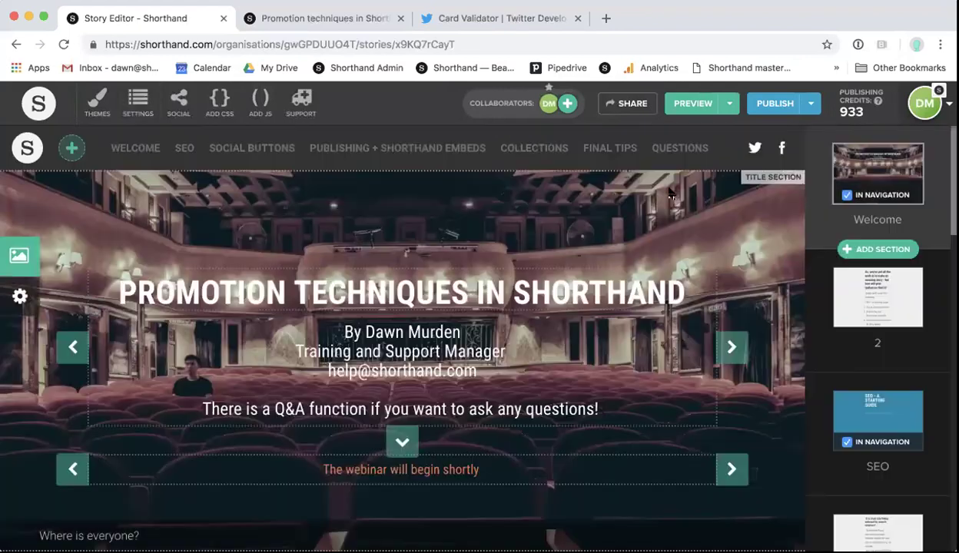
{"action": "left_click", "coordinate": [472, 17]}
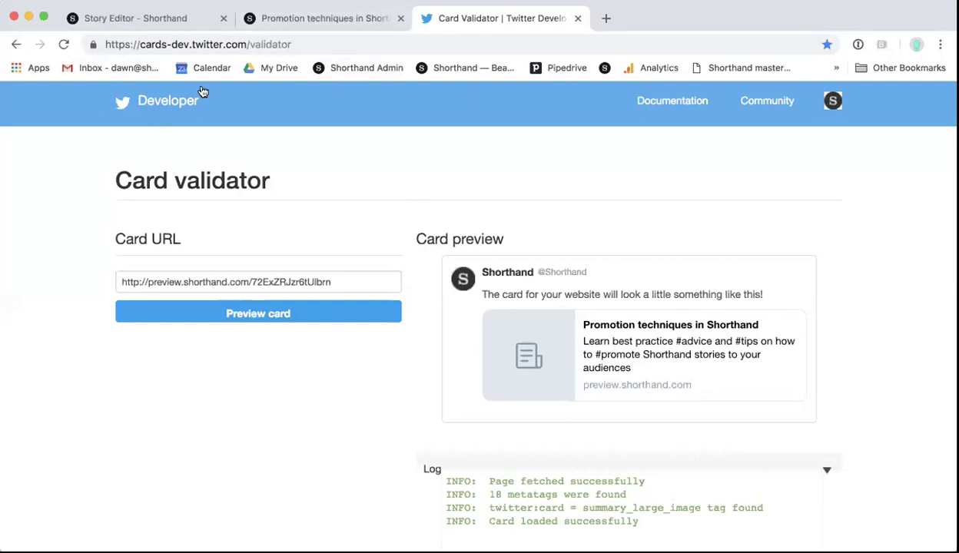
{"action": "left_click", "coordinate": [13, 44]}
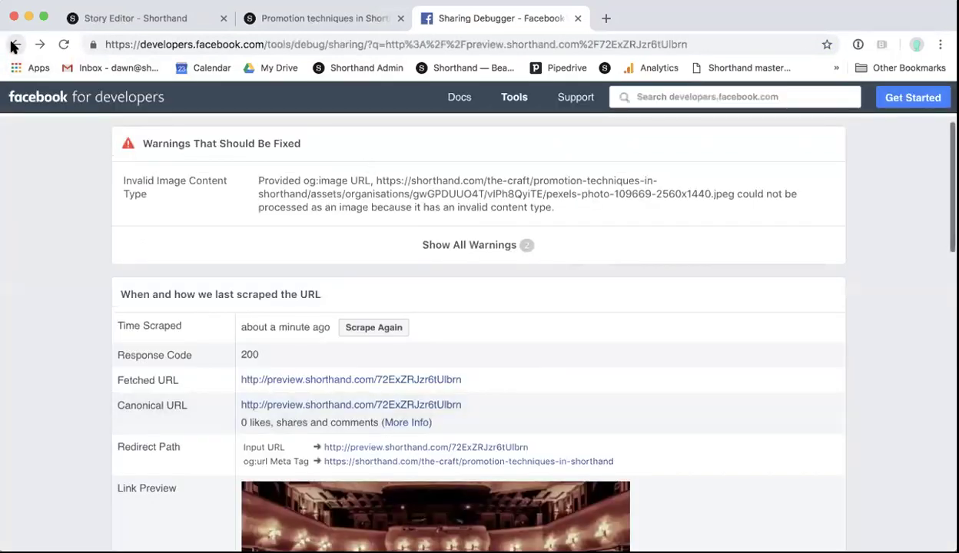
Step: Rerun the Sharing Debugger on the story's preview URL
{"action": "left_click", "coordinate": [16, 44]}
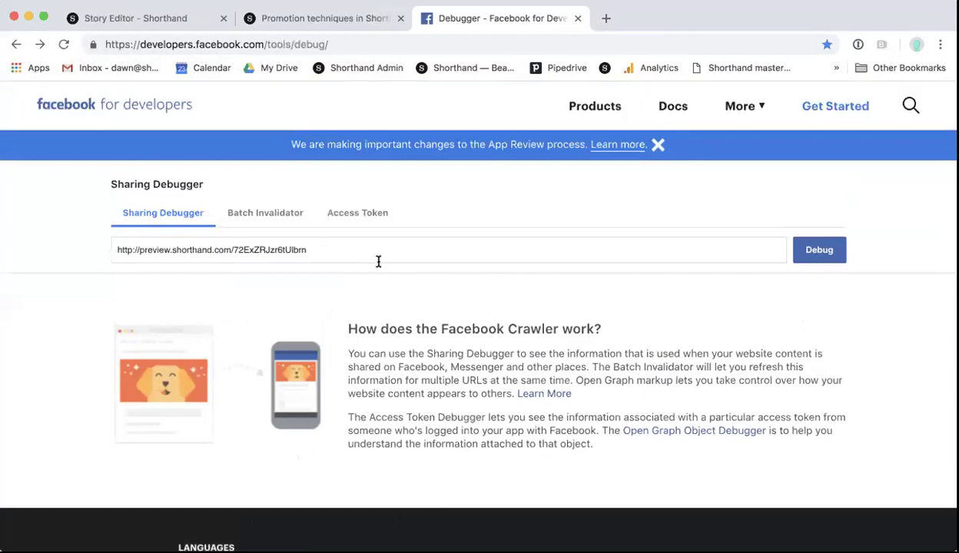
{"action": "left_click", "coordinate": [370, 255]}
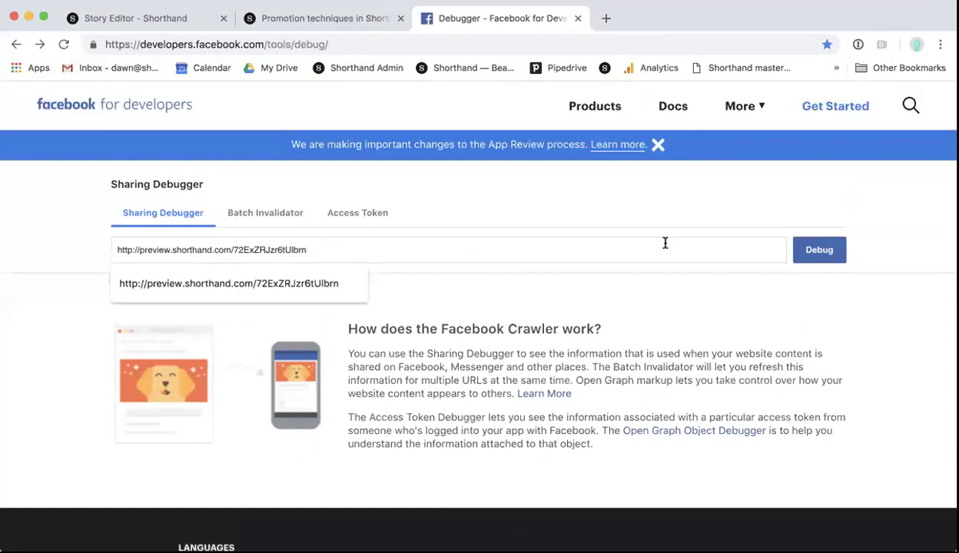
{"action": "left_click", "coordinate": [816, 259]}
{"action": "scroll", "coordinate": [538, 307], "scroll_direction": "down", "scroll_amount": 3}
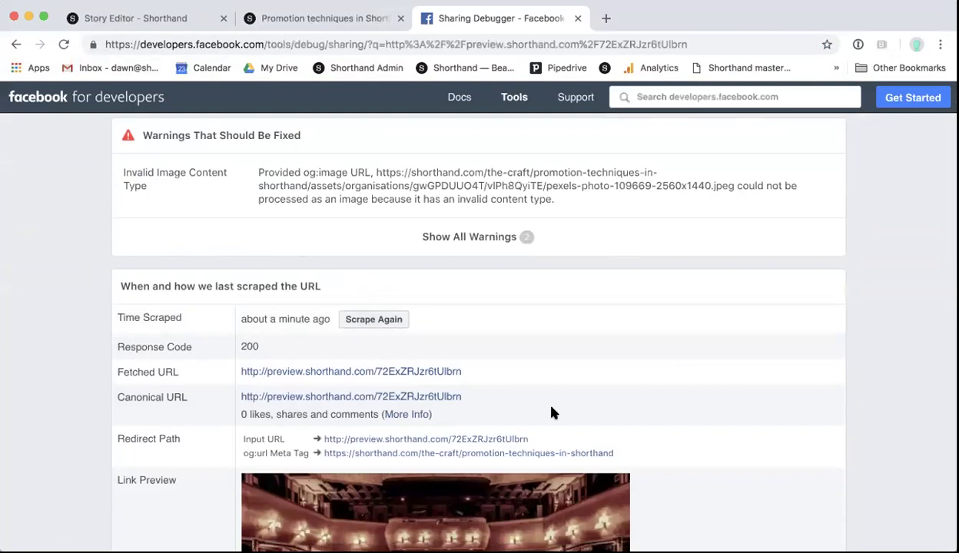
Step: Recheck the published URL in Settings, then Scrape Again and return to the preview
{"action": "left_click", "coordinate": [156, 16]}
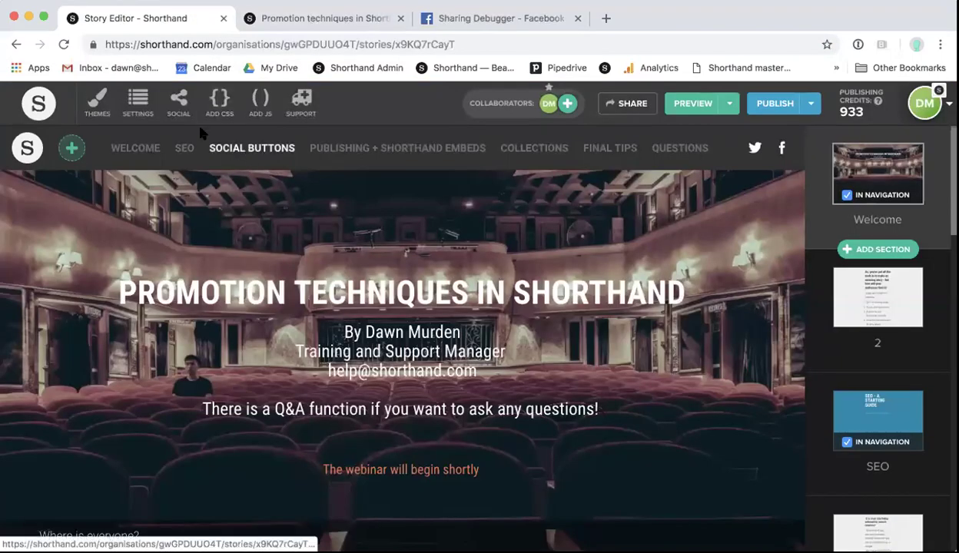
{"action": "left_click", "coordinate": [153, 109]}
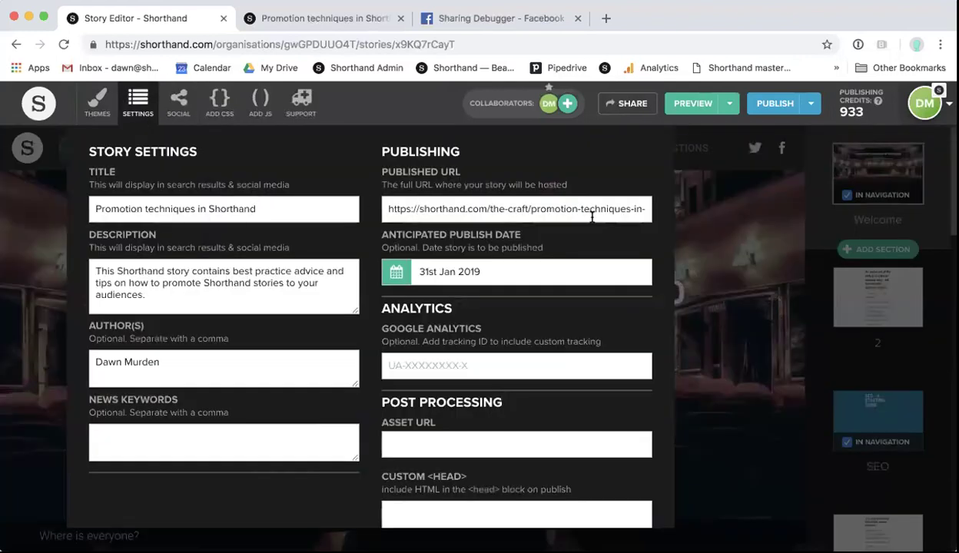
{"action": "left_click", "coordinate": [676, 219]}
{"action": "left_click", "coordinate": [453, 23]}
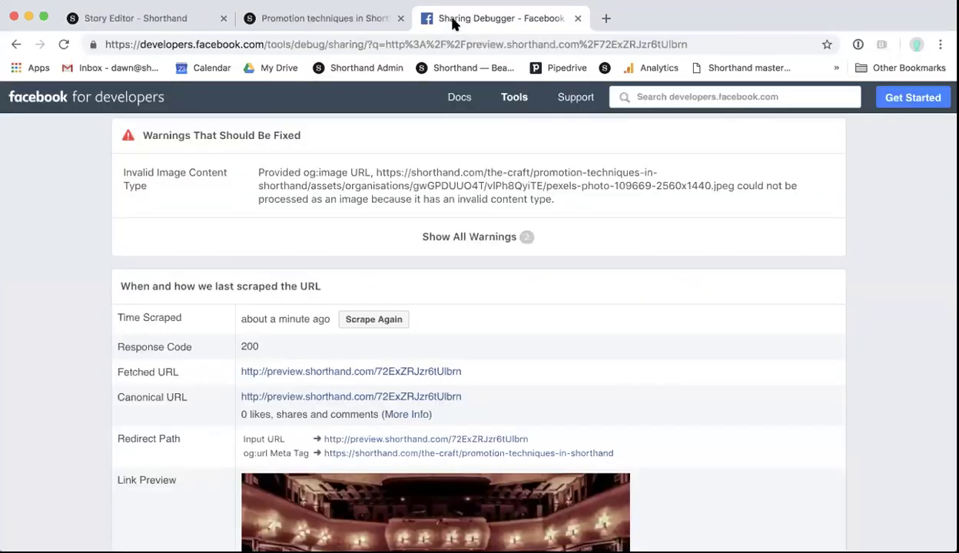
{"action": "left_click", "coordinate": [384, 321]}
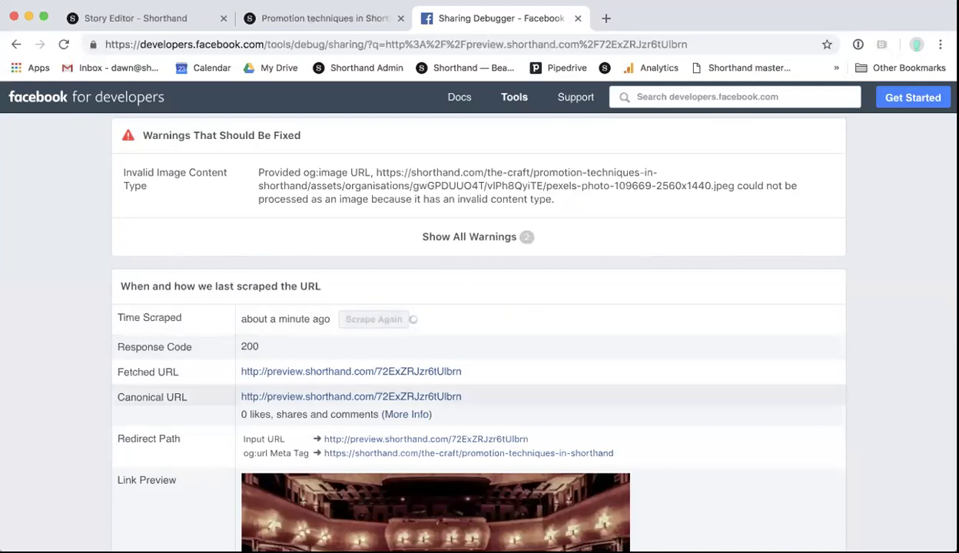
{"action": "scroll", "coordinate": [480, 413], "scroll_direction": "down", "scroll_amount": 3}
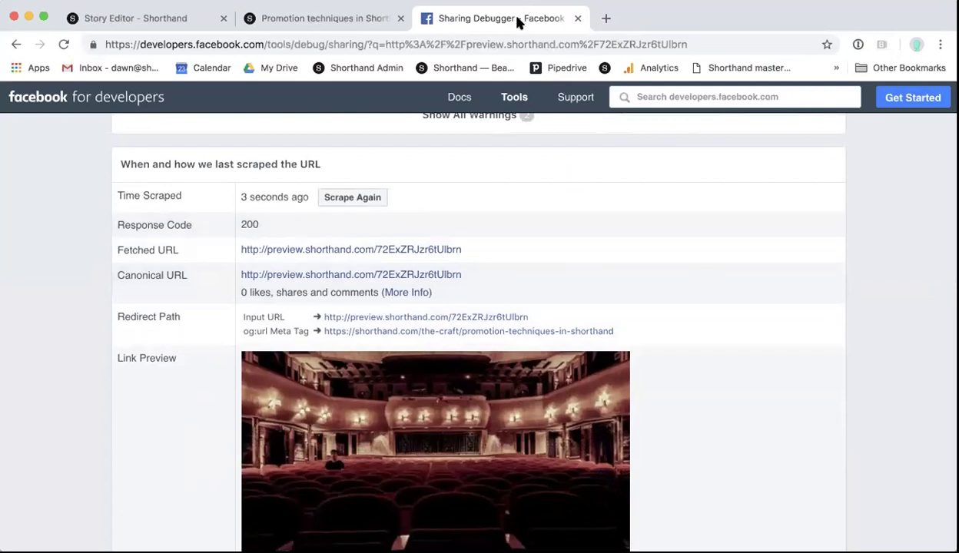
{"action": "left_click", "coordinate": [325, 29]}
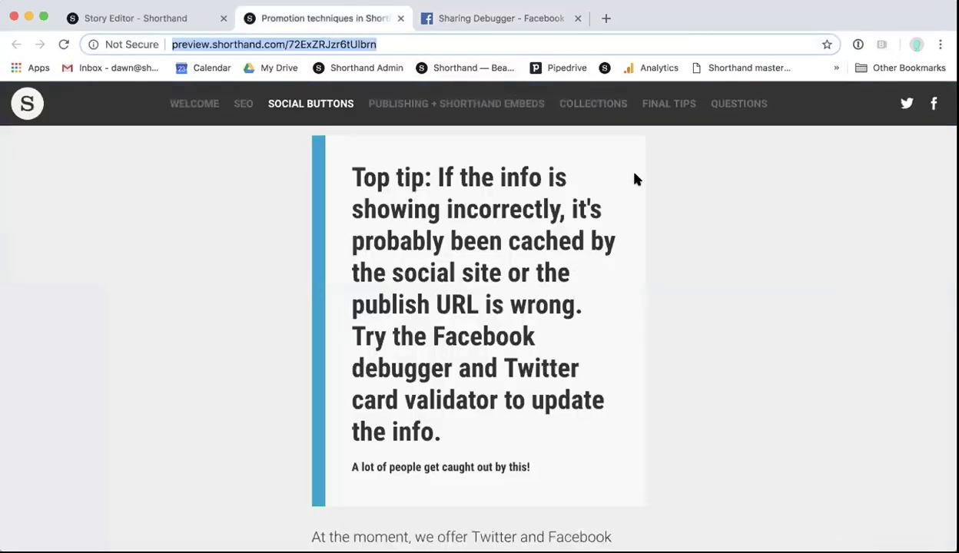
Step: Close the debugger and view the Sean Scully and Follow the revenue example stories
{"action": "left_click", "coordinate": [577, 18]}
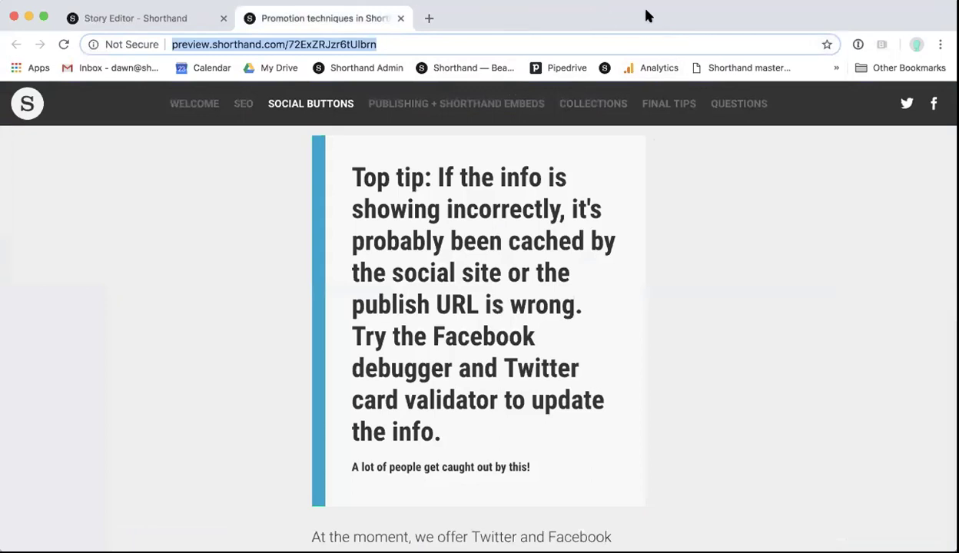
{"action": "scroll", "coordinate": [538, 350], "scroll_direction": "down", "scroll_amount": 4}
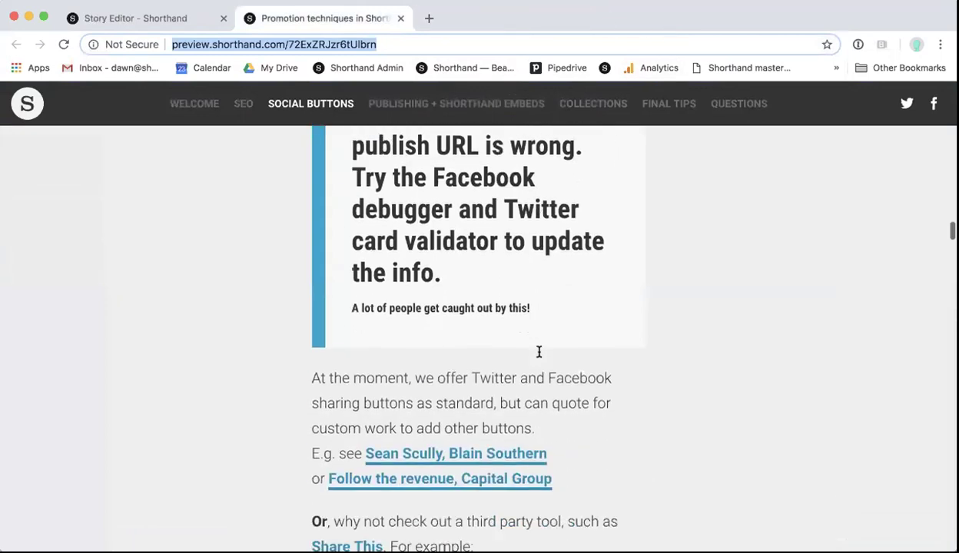
{"action": "scroll", "coordinate": [539, 352], "scroll_direction": "down", "scroll_amount": 1}
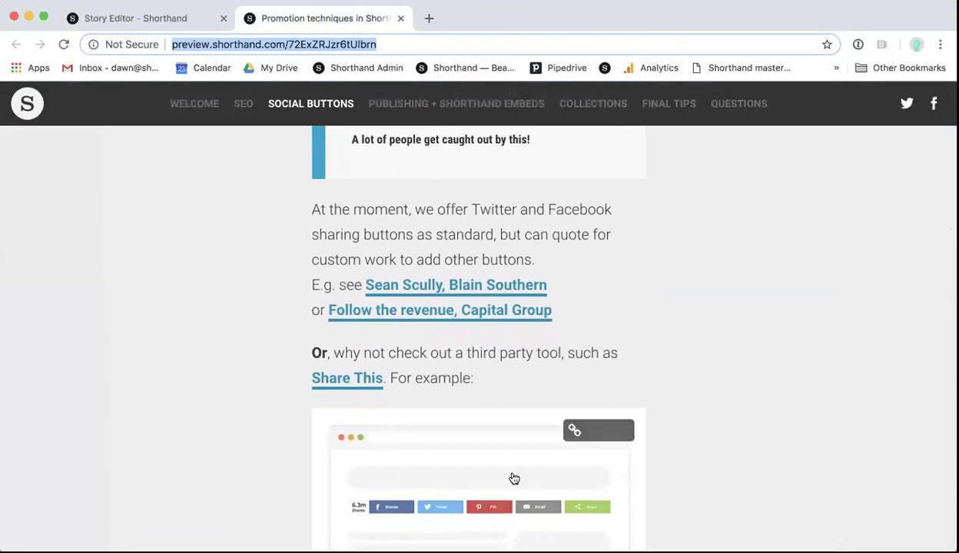
{"action": "left_click", "coordinate": [437, 287]}
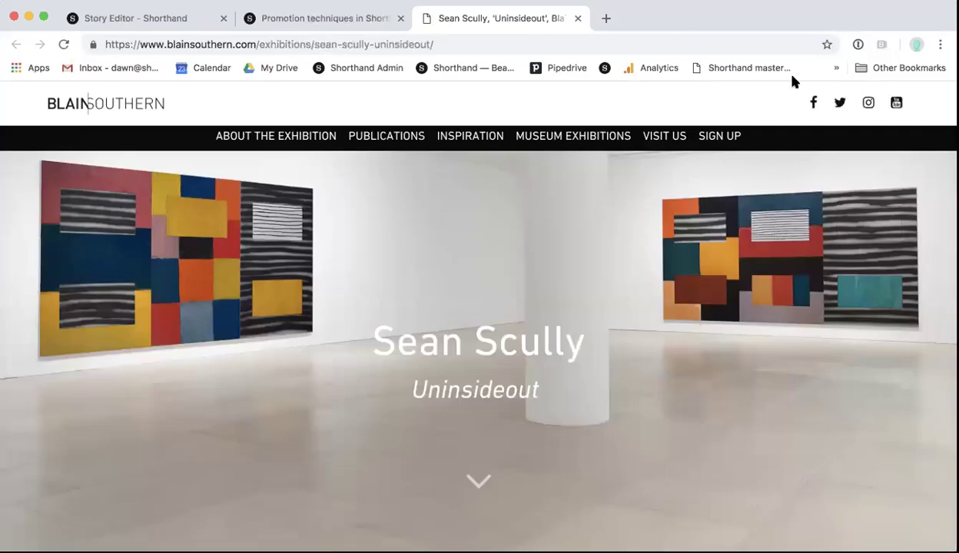
{"action": "left_click", "coordinate": [577, 18]}
{"action": "scroll", "coordinate": [478, 281], "scroll_direction": "down", "scroll_amount": 2}
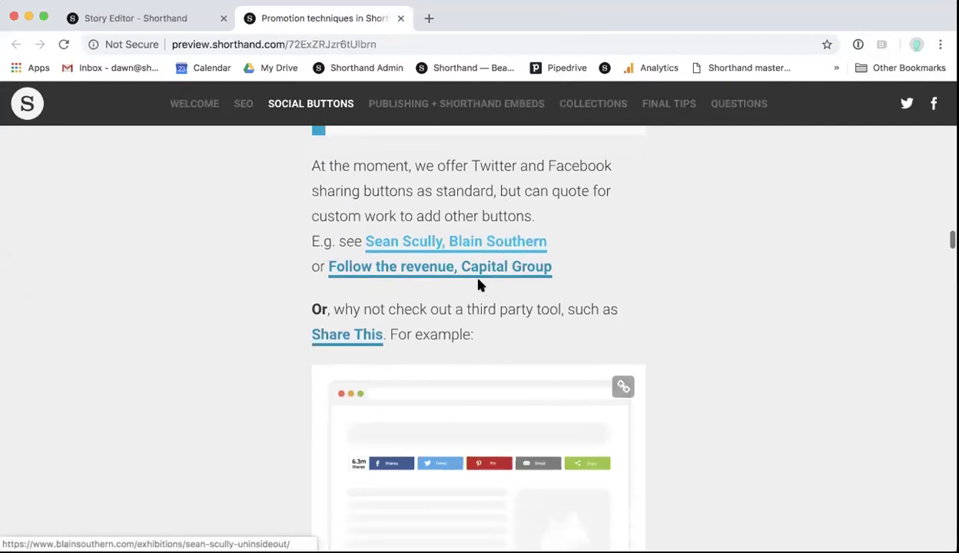
{"action": "left_click", "coordinate": [478, 271]}
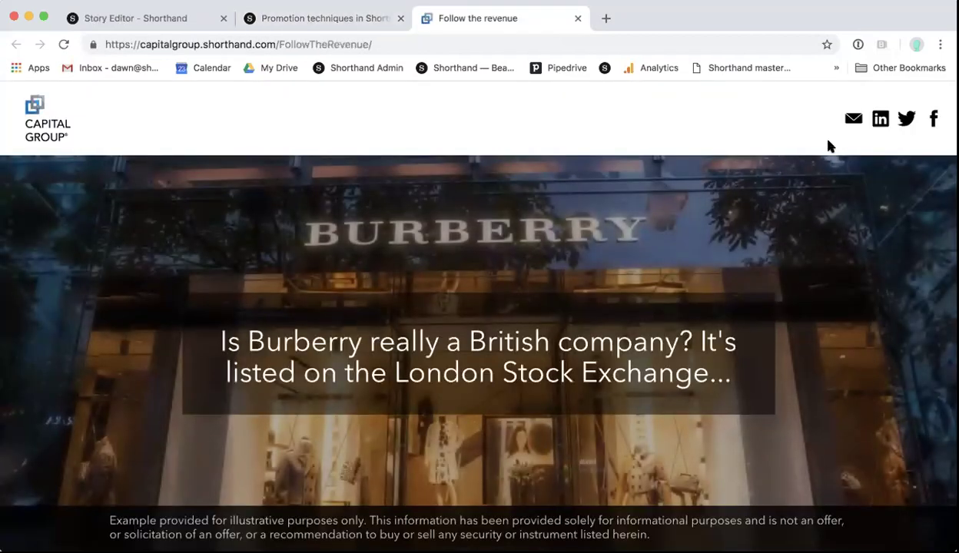
{"action": "left_click", "coordinate": [577, 19]}
Step: Scroll down to the Publishing + Shorthand Embeds section
{"action": "scroll", "coordinate": [504, 297], "scroll_direction": "down", "scroll_amount": 2}
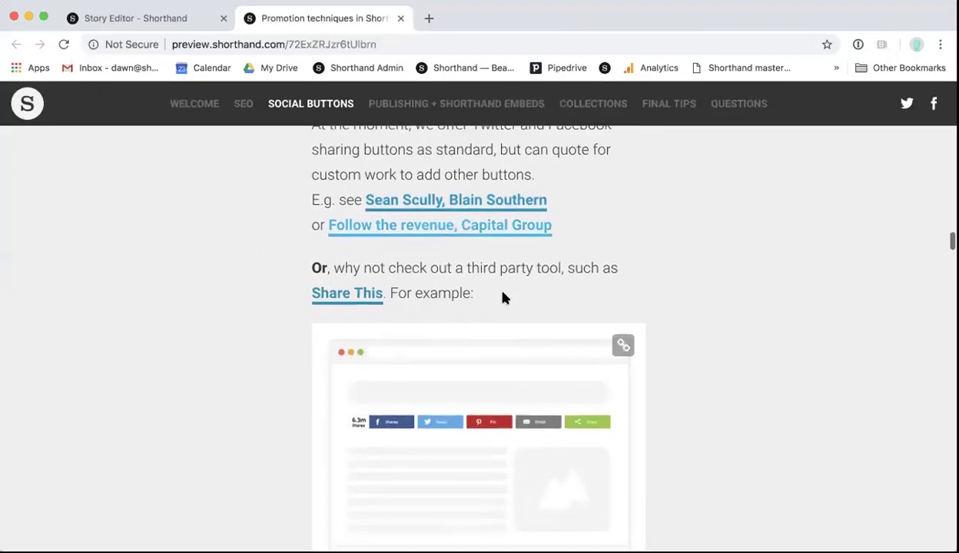
{"action": "scroll", "coordinate": [503, 298], "scroll_direction": "down", "scroll_amount": 2}
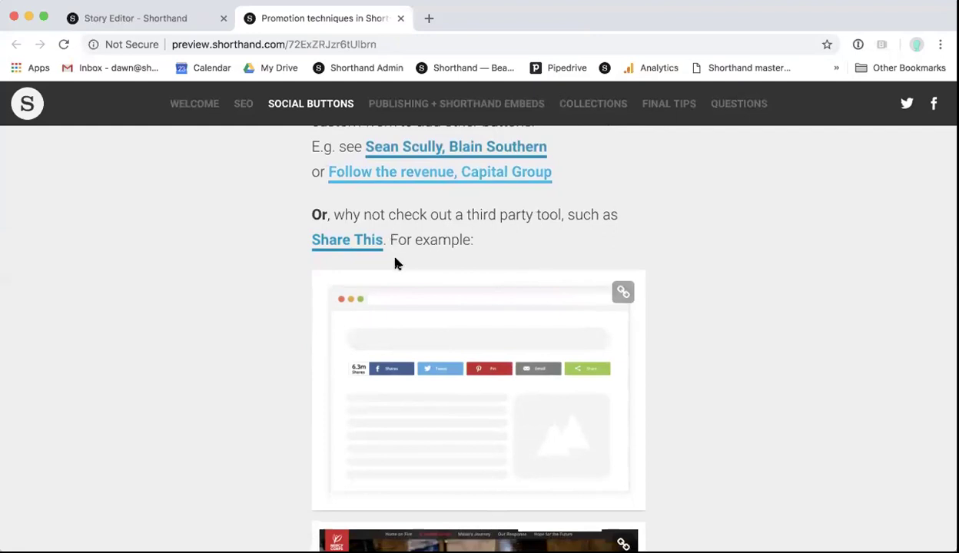
{"action": "scroll", "coordinate": [407, 392], "scroll_direction": "down", "scroll_amount": 2}
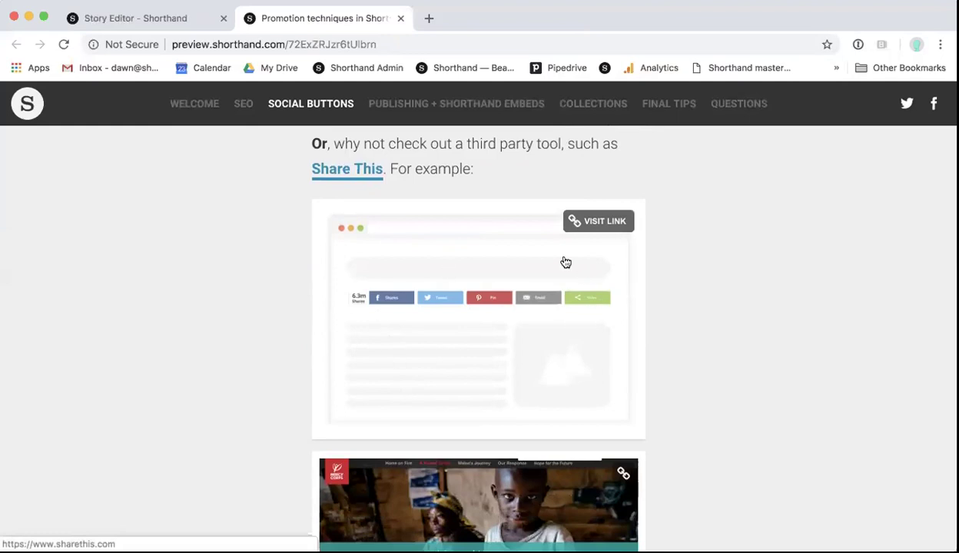
{"action": "scroll", "coordinate": [566, 263], "scroll_direction": "down", "scroll_amount": 1}
{"action": "scroll", "coordinate": [565, 263], "scroll_direction": "down", "scroll_amount": 2}
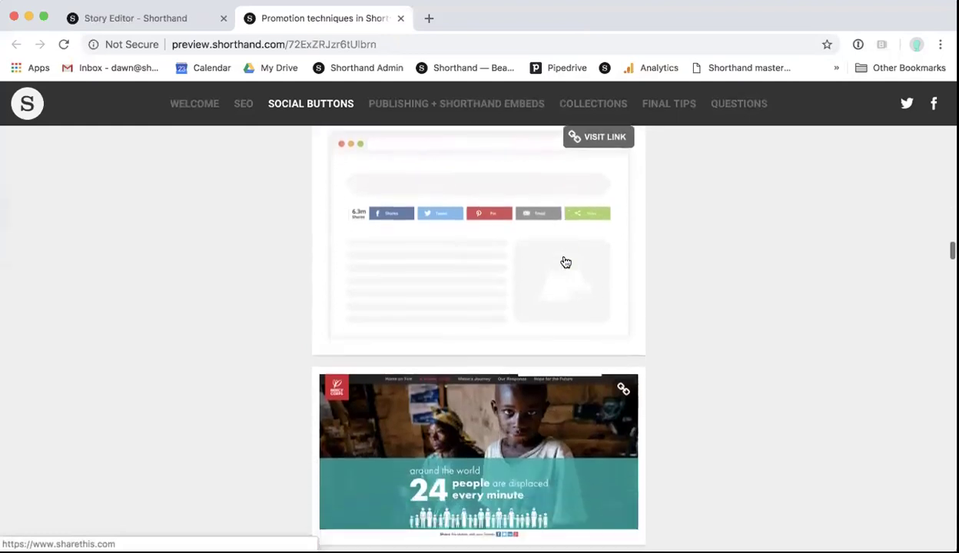
{"action": "scroll", "coordinate": [566, 263], "scroll_direction": "down", "scroll_amount": 3}
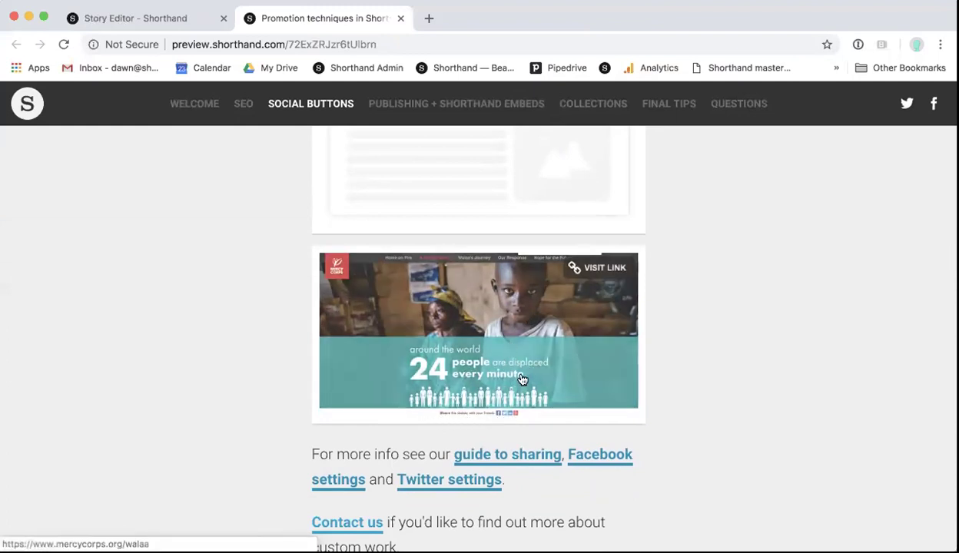
{"action": "scroll", "coordinate": [521, 379], "scroll_direction": "down", "scroll_amount": 1}
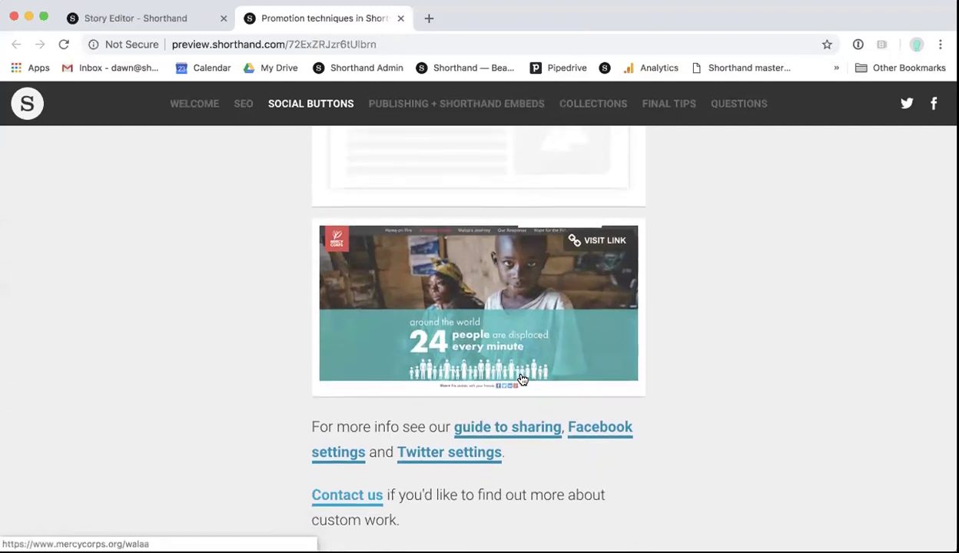
{"action": "scroll", "coordinate": [512, 329], "scroll_direction": "down", "scroll_amount": 1}
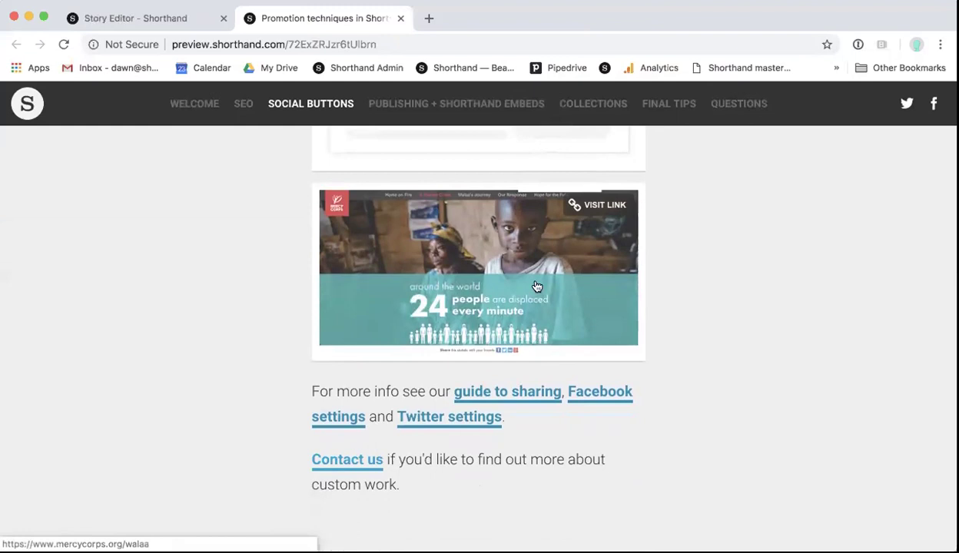
{"action": "scroll", "coordinate": [535, 345], "scroll_direction": "down", "scroll_amount": 3}
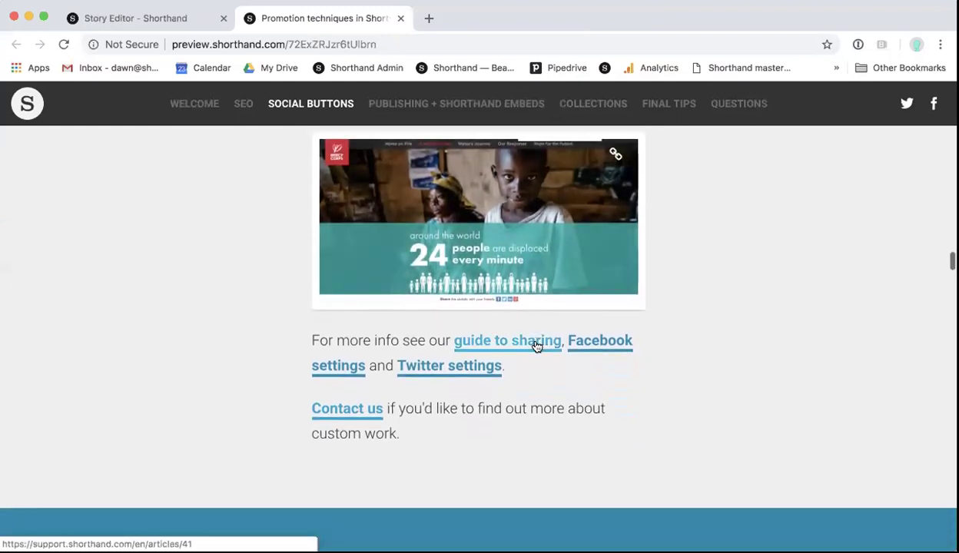
{"action": "scroll", "coordinate": [475, 330], "scroll_direction": "down", "scroll_amount": 6}
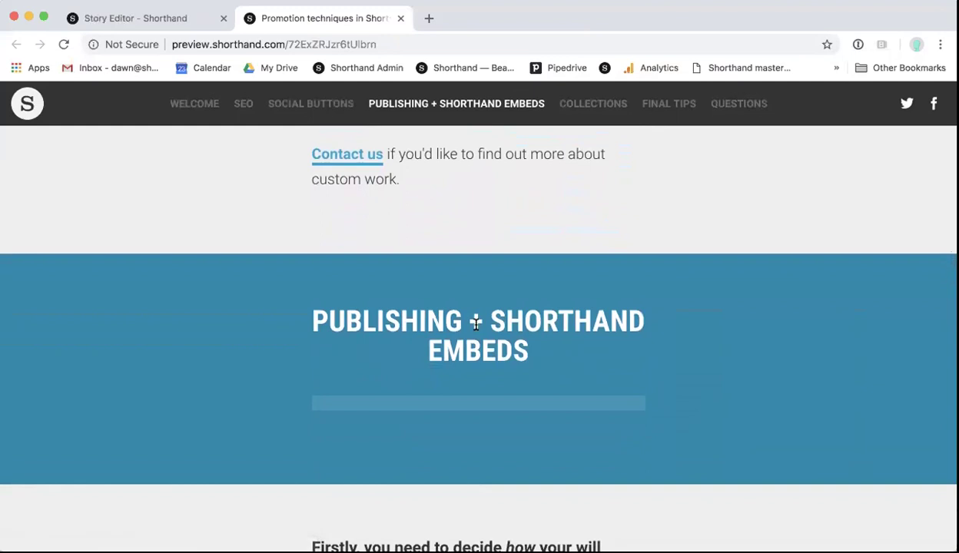
Step: Scroll down to the 'Publishing options quickly broken down' table of plans
{"action": "scroll", "coordinate": [476, 324], "scroll_direction": "down", "scroll_amount": 9}
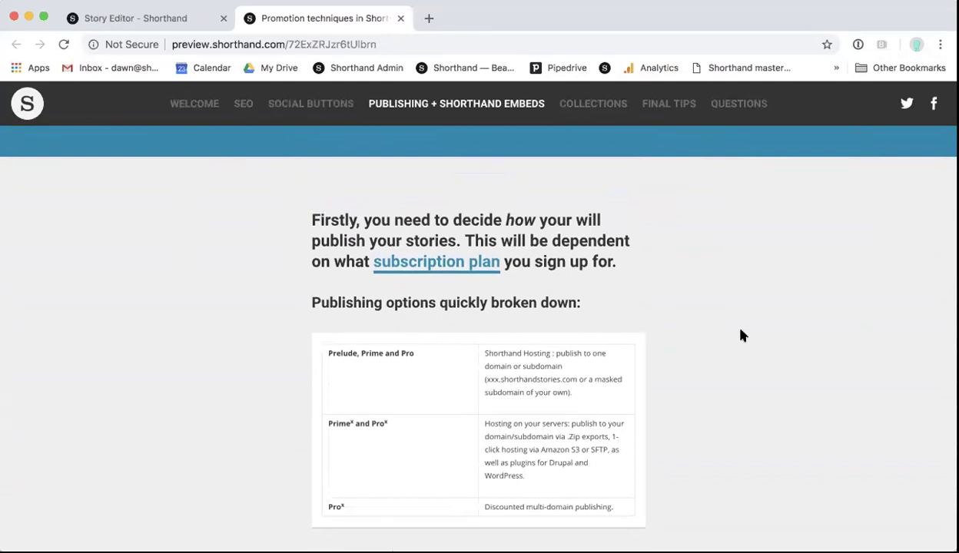
{"action": "scroll", "coordinate": [742, 335], "scroll_direction": "down", "scroll_amount": 3}
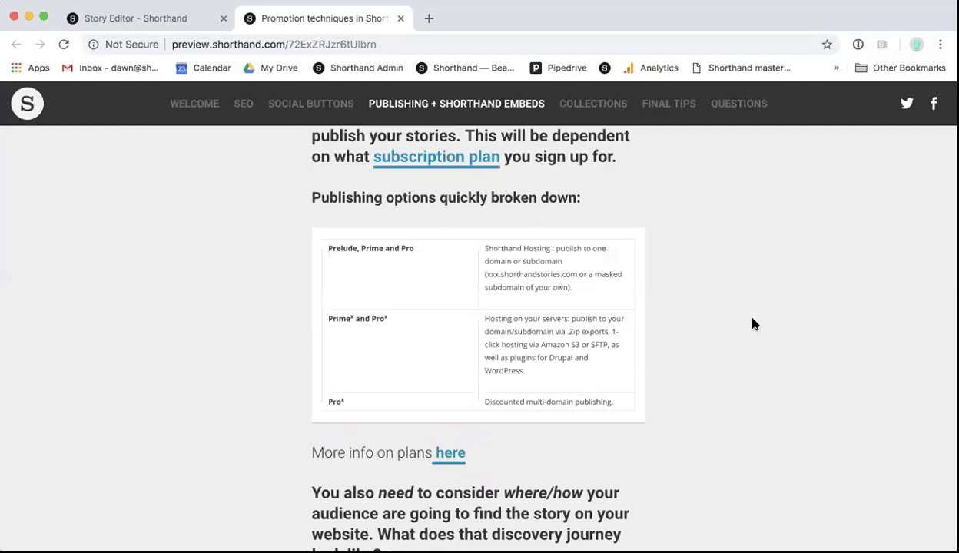
Step: Scroll past 'More info on plans' to the homepage CMS question with Cambridge and TOMS screenshots
{"action": "scroll", "coordinate": [753, 324], "scroll_direction": "down", "scroll_amount": 3}
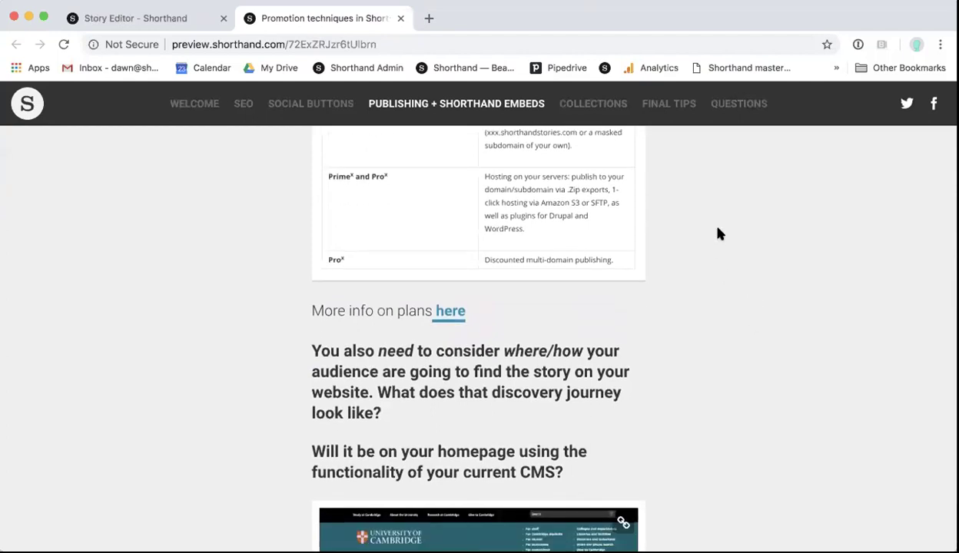
{"action": "scroll", "coordinate": [719, 231], "scroll_direction": "down", "scroll_amount": 1}
{"action": "scroll", "coordinate": [719, 232], "scroll_direction": "down", "scroll_amount": 4}
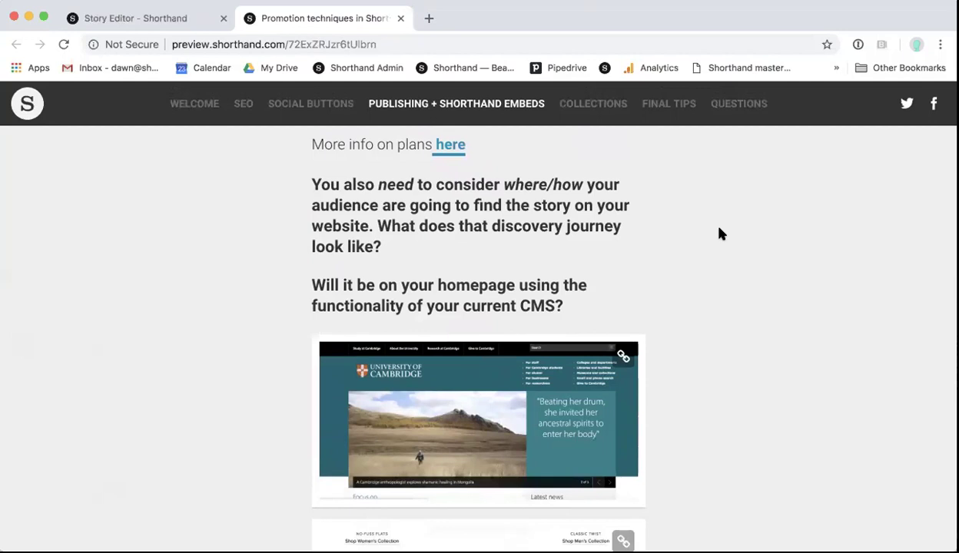
{"action": "scroll", "coordinate": [695, 237], "scroll_direction": "down", "scroll_amount": 1}
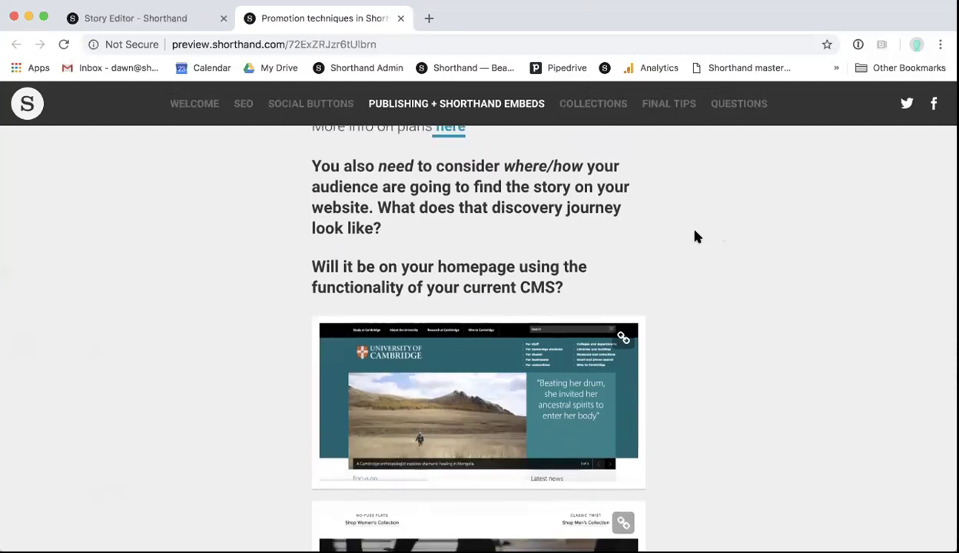
{"action": "scroll", "coordinate": [695, 237], "scroll_direction": "down", "scroll_amount": 5}
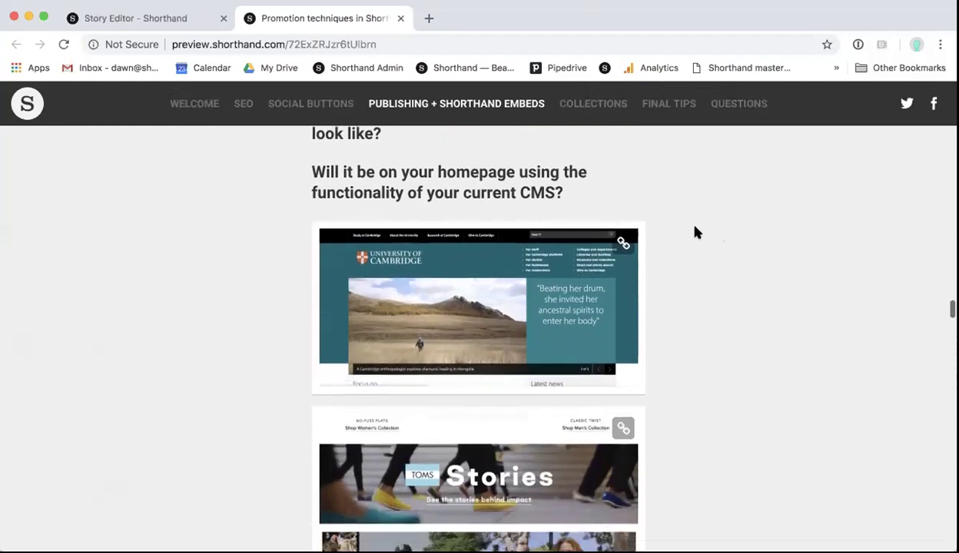
{"action": "scroll", "coordinate": [696, 232], "scroll_direction": "down", "scroll_amount": 3}
{"action": "scroll", "coordinate": [696, 232], "scroll_direction": "up", "scroll_amount": 3}
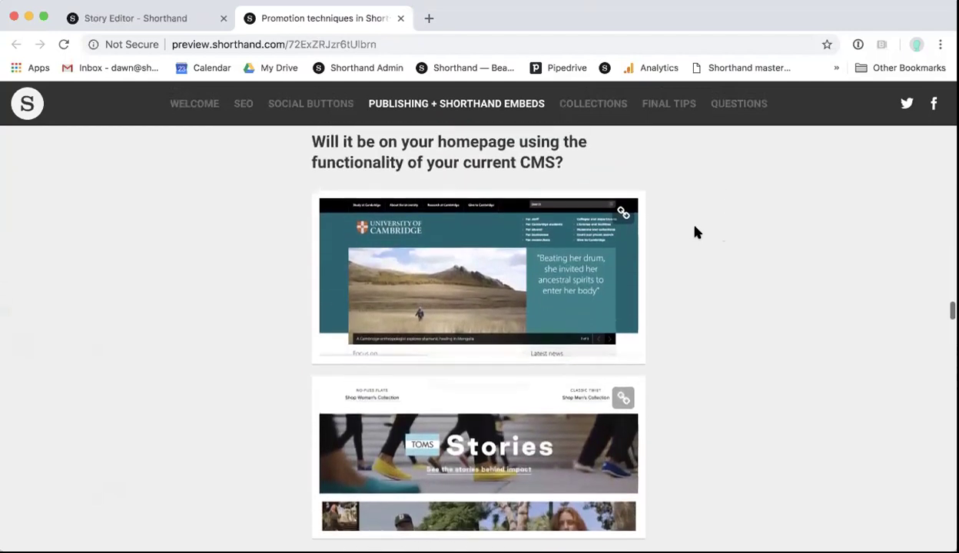
{"action": "scroll", "coordinate": [687, 203], "scroll_direction": "up", "scroll_amount": 1}
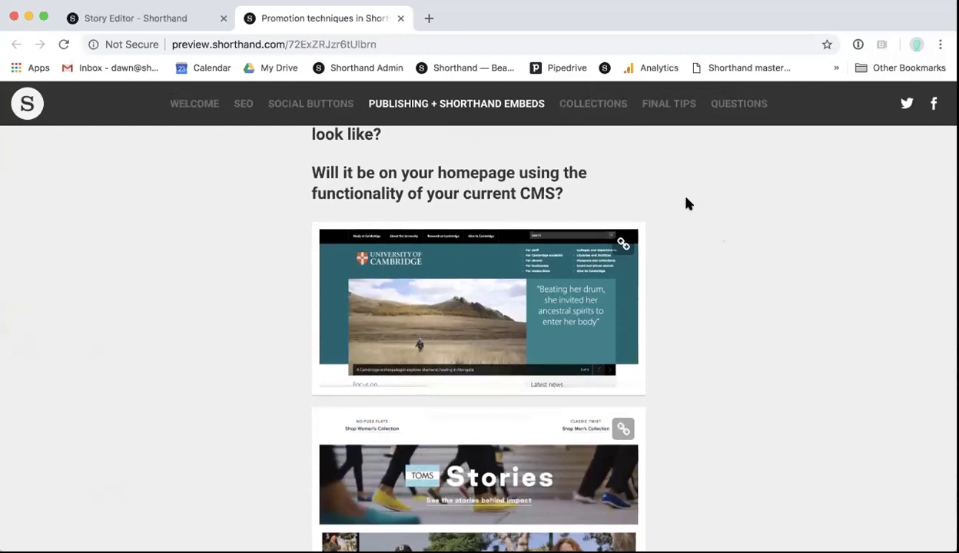
Step: Open the University of Cambridge homepage example, scroll through it, then close the Endurance video page
{"action": "left_click", "coordinate": [437, 321]}
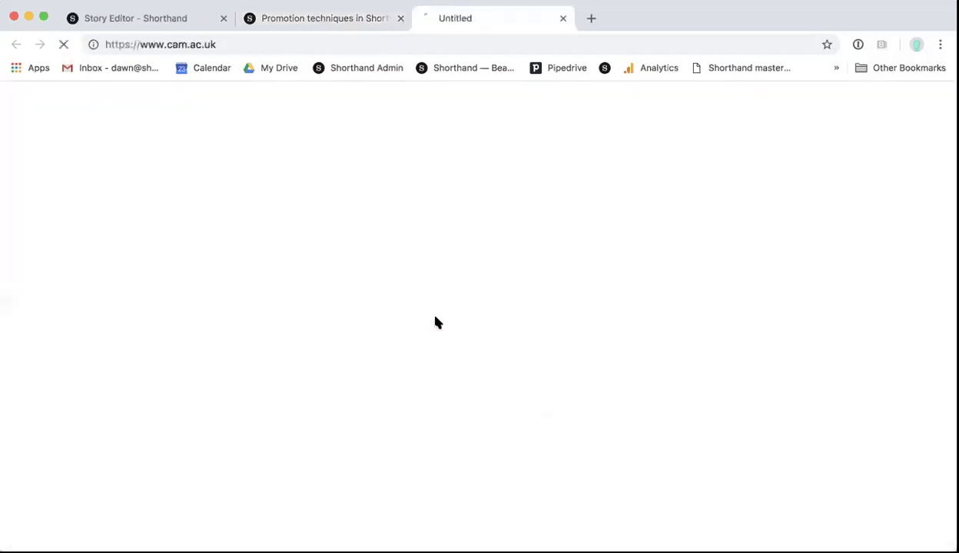
{"action": "scroll", "coordinate": [438, 324], "scroll_direction": "down", "scroll_amount": 1}
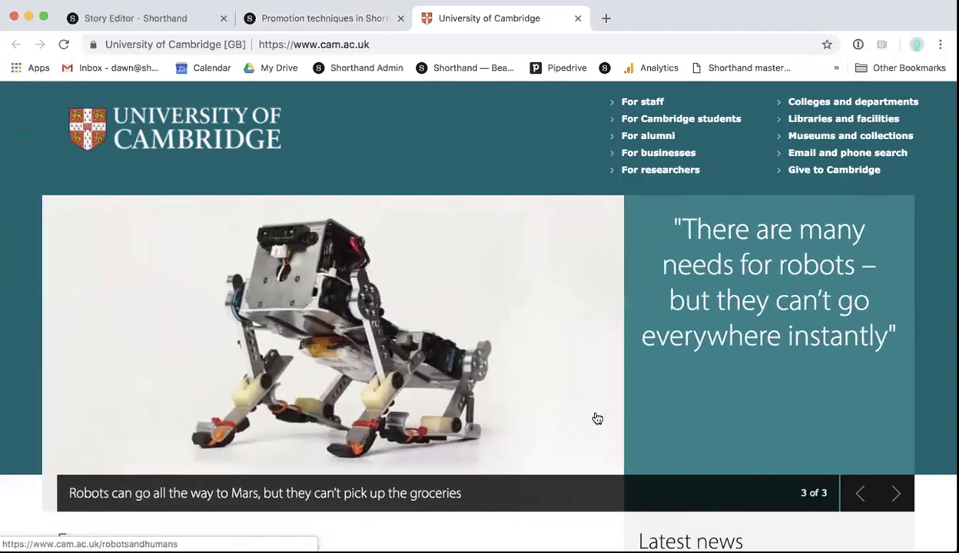
{"action": "scroll", "coordinate": [597, 418], "scroll_direction": "down", "scroll_amount": 5}
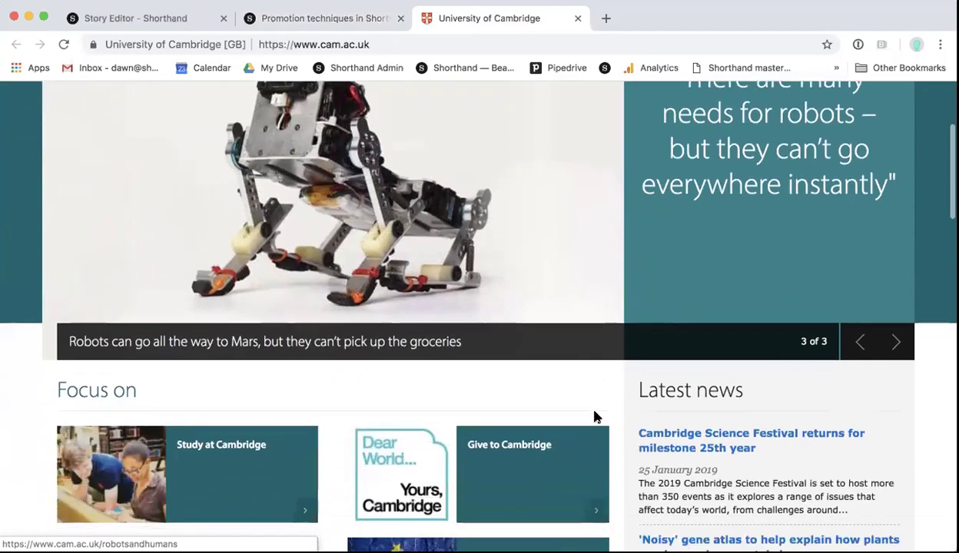
{"action": "scroll", "coordinate": [438, 342], "scroll_direction": "down", "scroll_amount": 2}
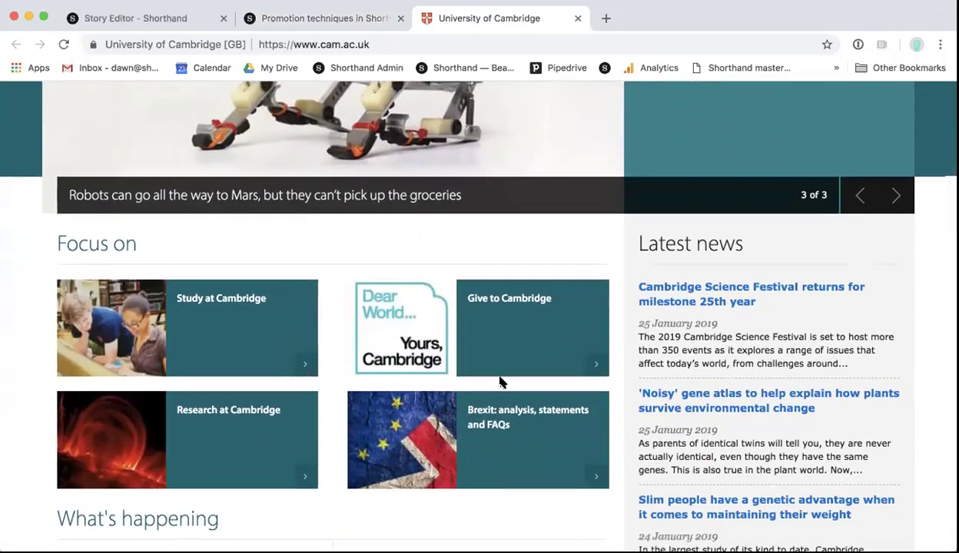
{"action": "scroll", "coordinate": [500, 382], "scroll_direction": "down", "scroll_amount": 7}
{"action": "scroll", "coordinate": [501, 381], "scroll_direction": "up", "scroll_amount": 10}
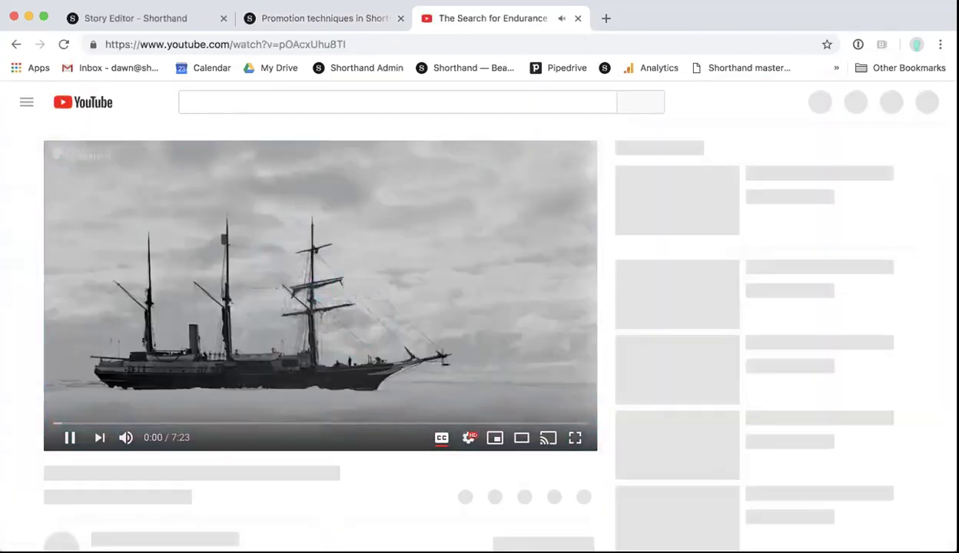
{"action": "left_click", "coordinate": [578, 18]}
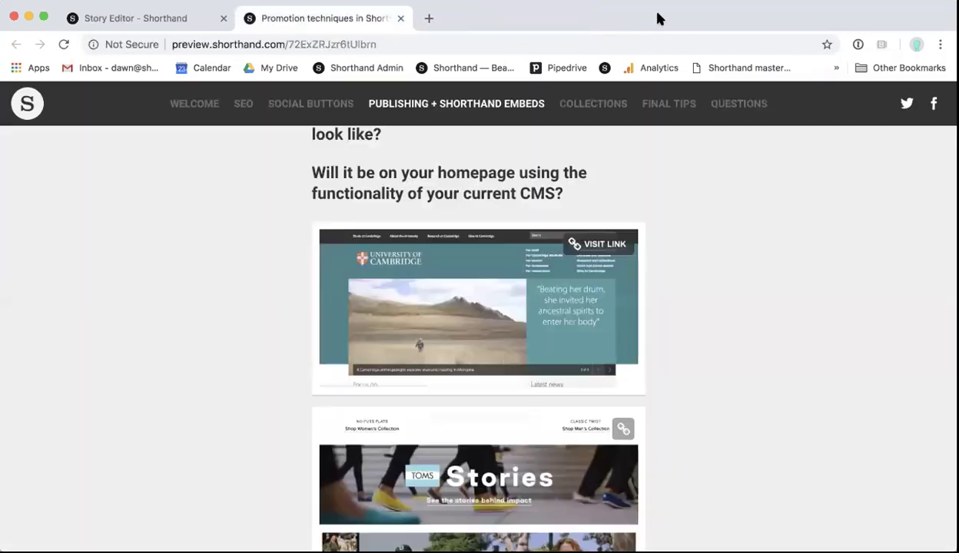
Step: Reopen the Cambridge homepage, advance its carousel to the Mongolia healing-spirits story, view it, then close it
{"action": "left_click", "coordinate": [605, 243]}
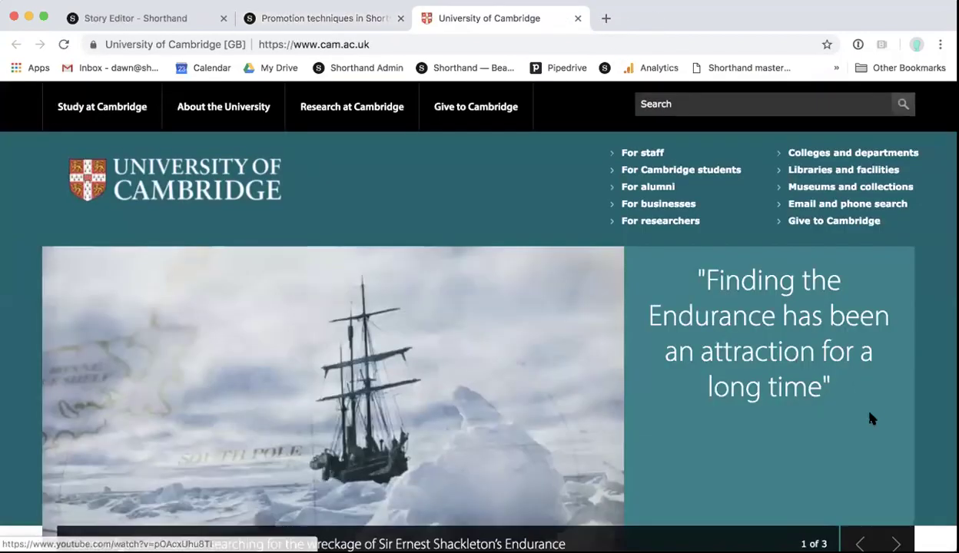
{"action": "scroll", "coordinate": [859, 421], "scroll_direction": "down", "scroll_amount": 2}
{"action": "left_click", "coordinate": [893, 479]}
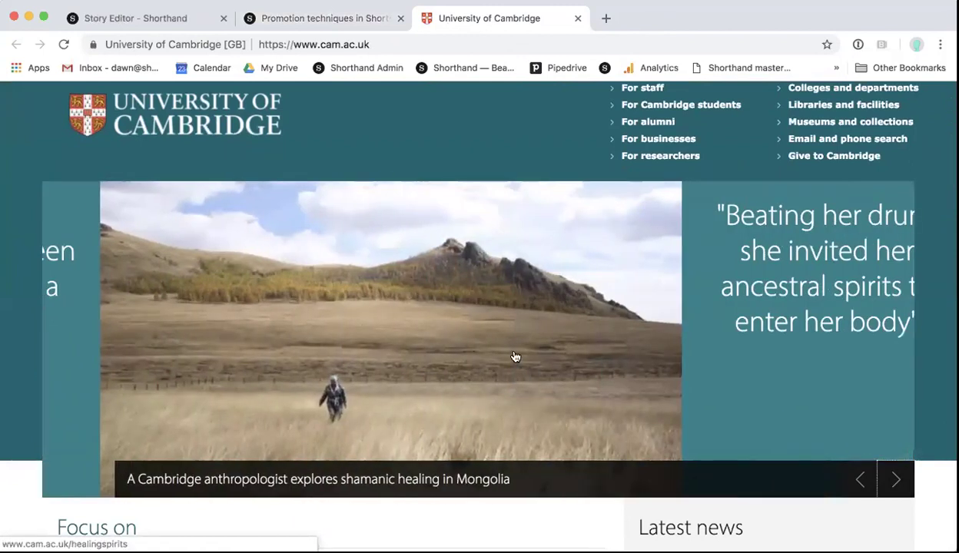
{"action": "left_click", "coordinate": [506, 352]}
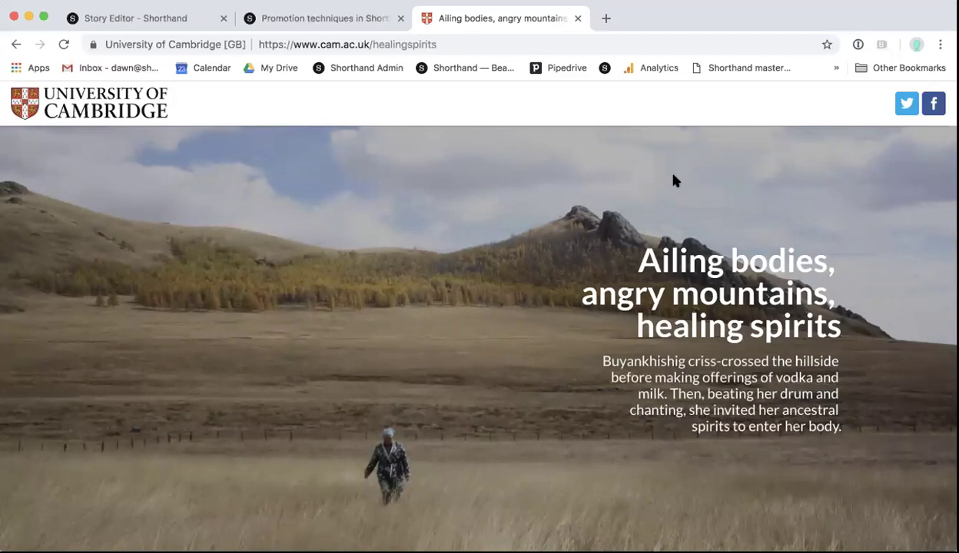
{"action": "left_click", "coordinate": [578, 19]}
{"action": "scroll", "coordinate": [484, 272], "scroll_direction": "down", "scroll_amount": 3}
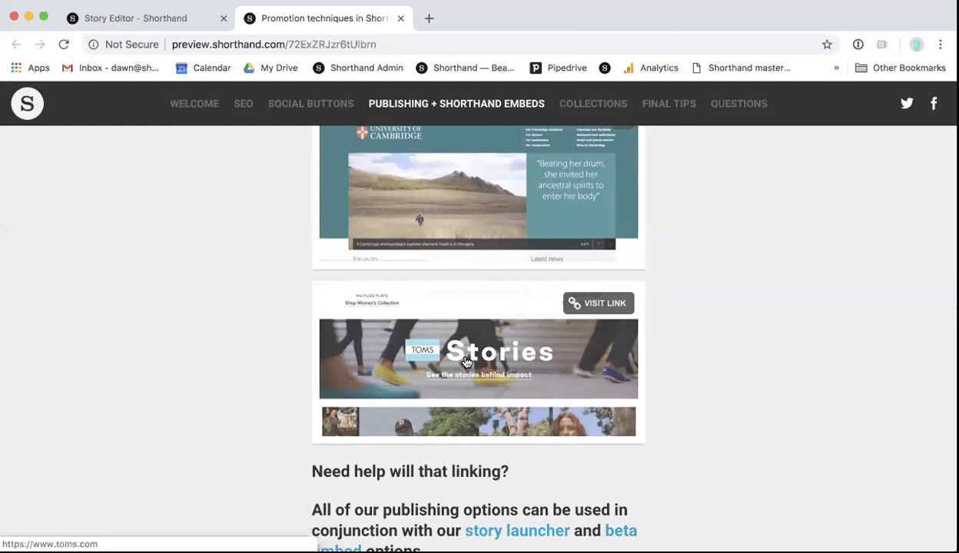
Step: Open the TOMS homepage example, dismiss the United Kingdom site suggestion and scroll the homepage
{"action": "left_click", "coordinate": [465, 361]}
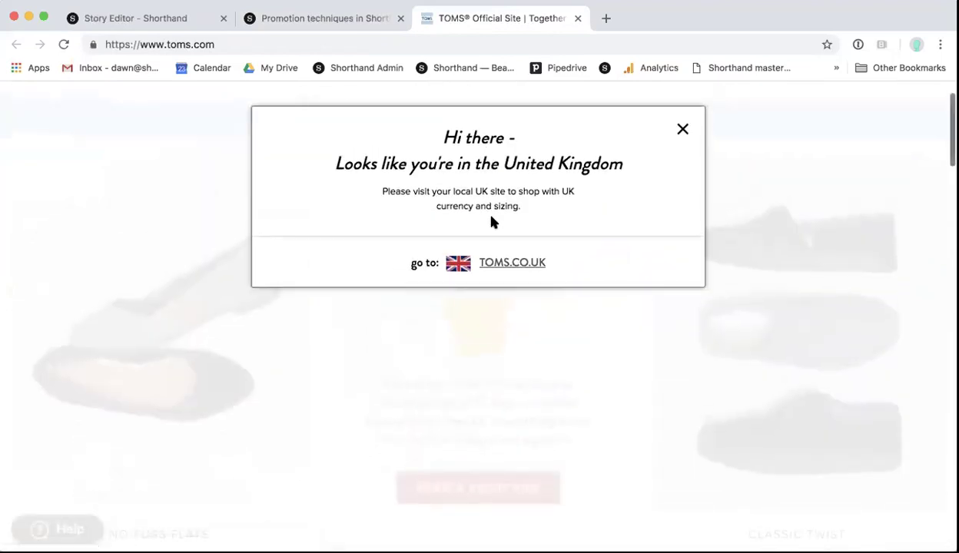
{"action": "left_click", "coordinate": [682, 124]}
{"action": "scroll", "coordinate": [565, 319], "scroll_direction": "down", "scroll_amount": 10}
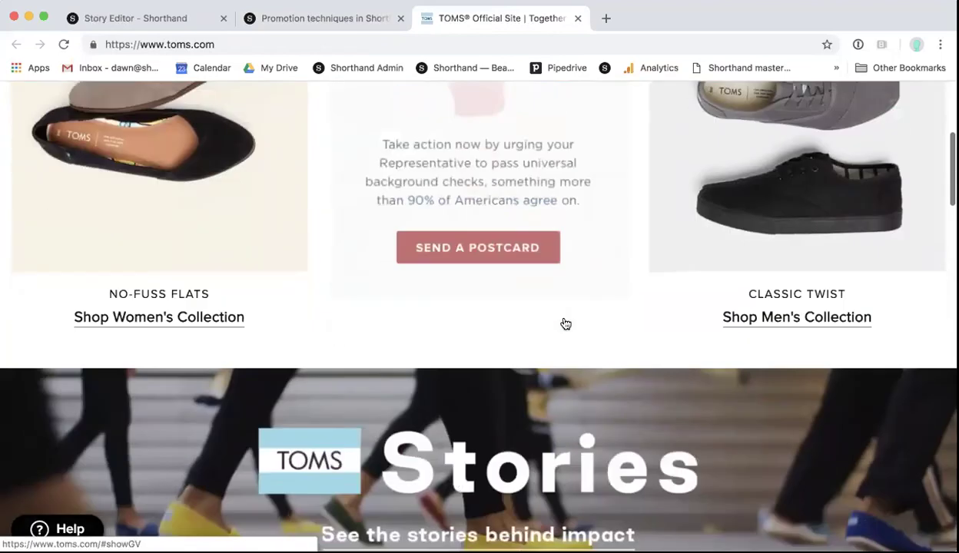
{"action": "scroll", "coordinate": [564, 311], "scroll_direction": "down", "scroll_amount": 2}
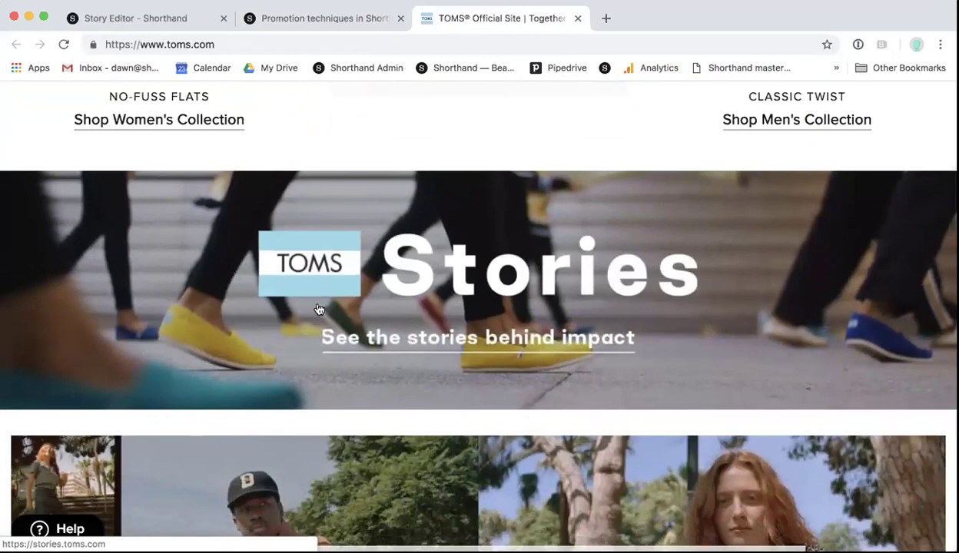
{"action": "scroll", "coordinate": [318, 309], "scroll_direction": "up", "scroll_amount": 1}
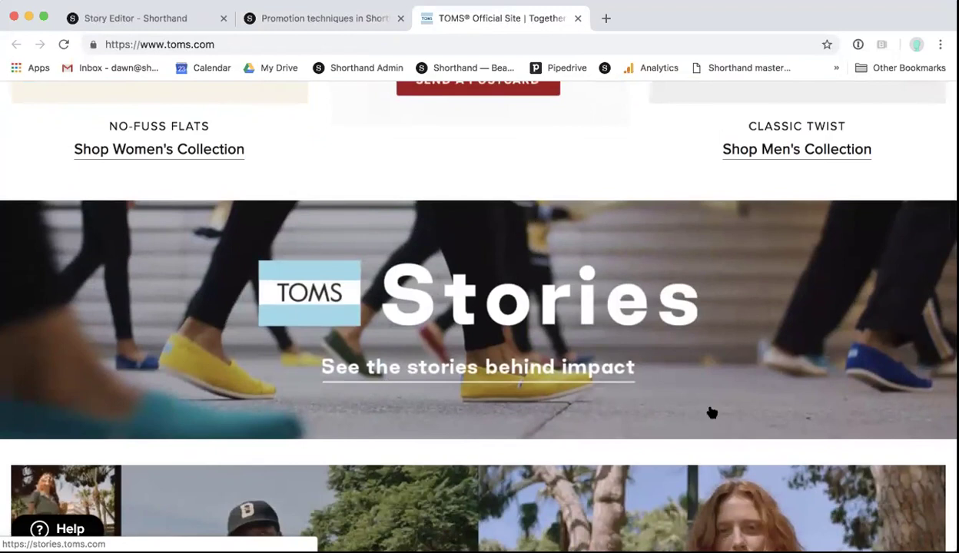
Step: Open the stories.toms.com collection, browse down to the MILCK x TOMS story card, then close it
{"action": "left_click", "coordinate": [497, 346]}
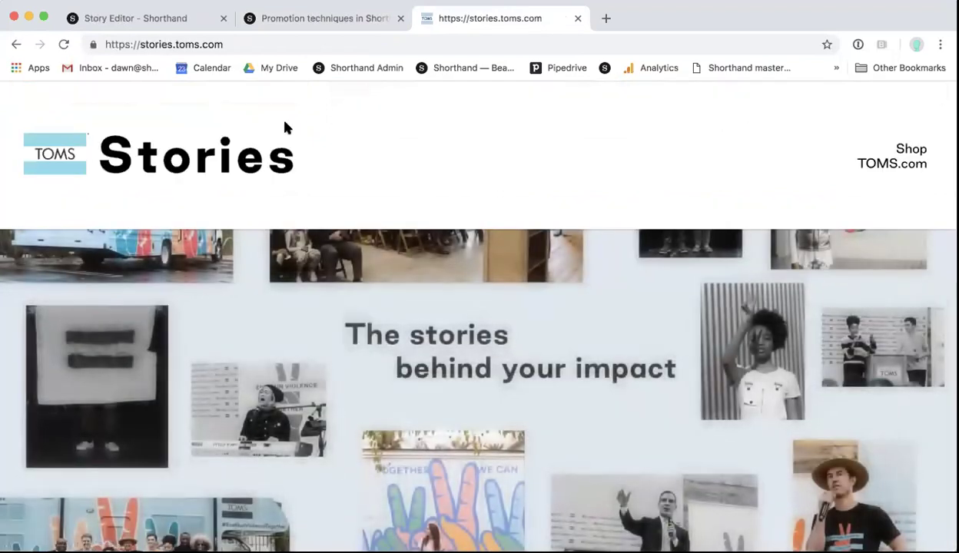
{"action": "left_click", "coordinate": [222, 46]}
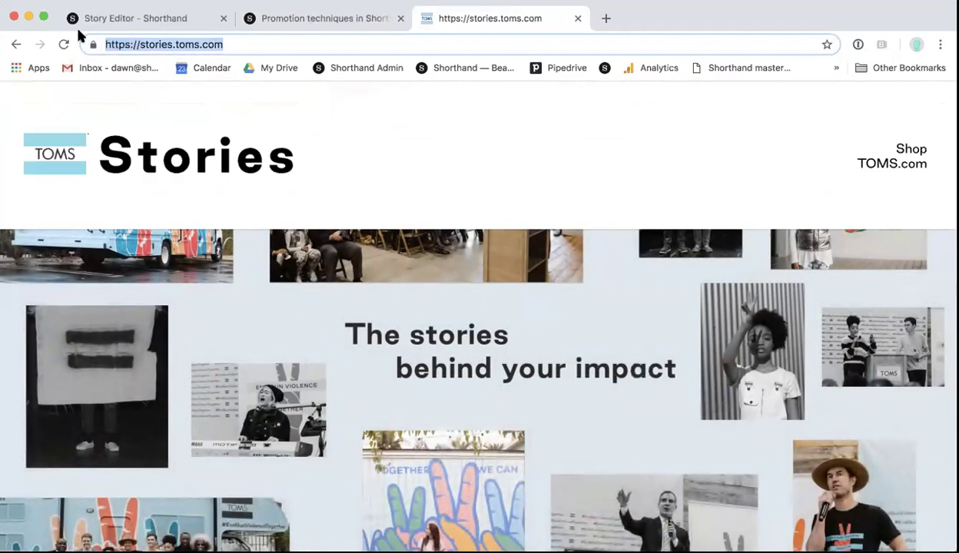
{"action": "scroll", "coordinate": [299, 177], "scroll_direction": "down", "scroll_amount": 2}
{"action": "scroll", "coordinate": [379, 325], "scroll_direction": "down", "scroll_amount": 3}
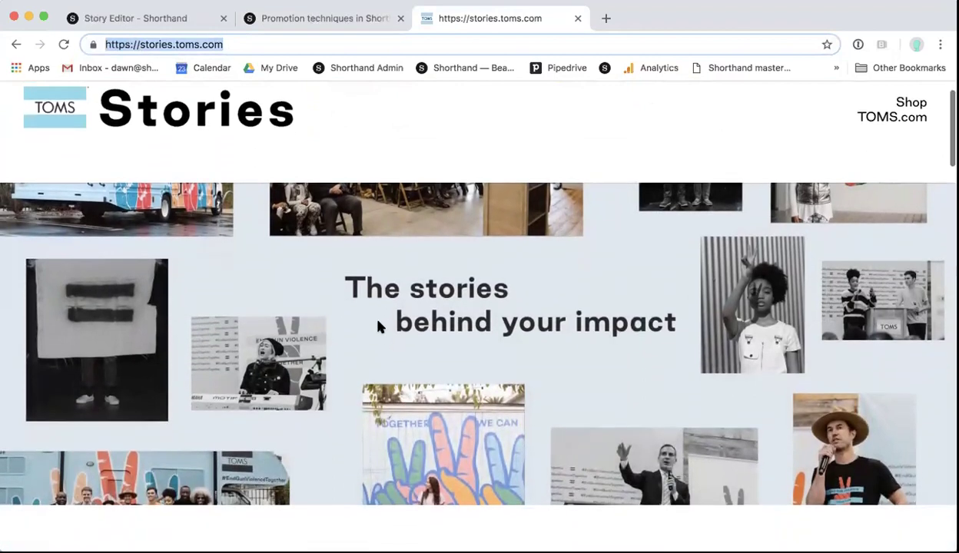
{"action": "scroll", "coordinate": [377, 315], "scroll_direction": "up", "scroll_amount": 3}
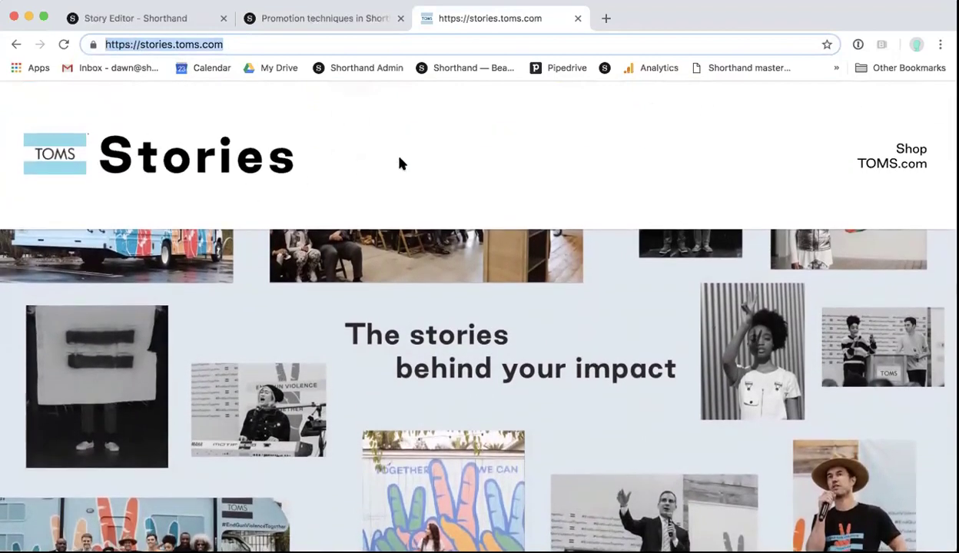
{"action": "scroll", "coordinate": [581, 366], "scroll_direction": "down", "scroll_amount": 10}
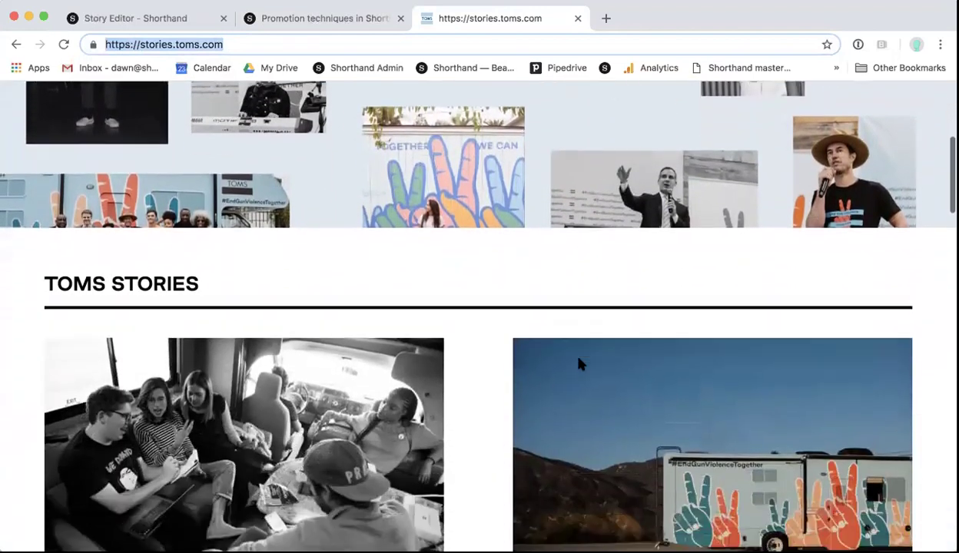
{"action": "scroll", "coordinate": [580, 366], "scroll_direction": "down", "scroll_amount": 2}
{"action": "scroll", "coordinate": [580, 365], "scroll_direction": "down", "scroll_amount": 12}
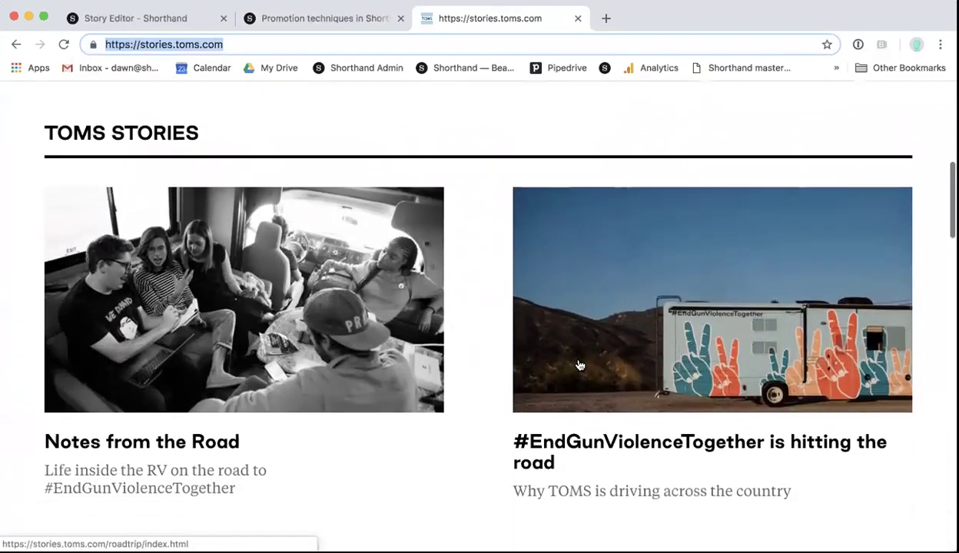
{"action": "scroll", "coordinate": [580, 366], "scroll_direction": "down", "scroll_amount": 20}
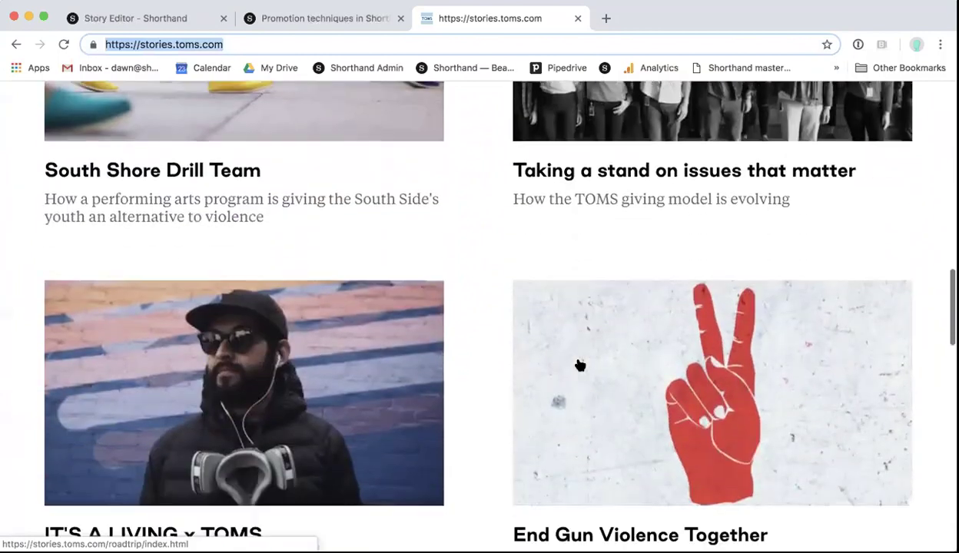
{"action": "scroll", "coordinate": [580, 366], "scroll_direction": "down", "scroll_amount": 1}
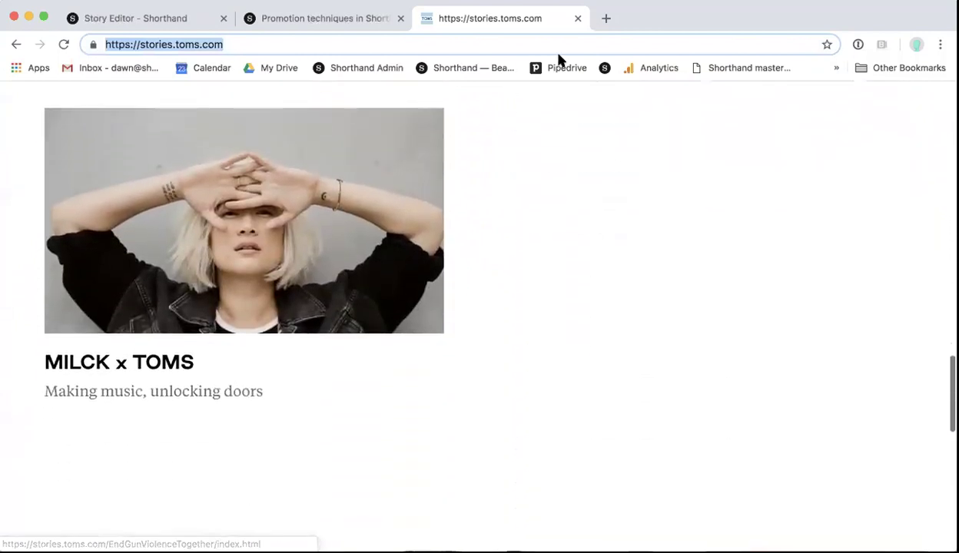
{"action": "left_click", "coordinate": [578, 19]}
Step: Scroll the preview further down through the story launcher section
{"action": "scroll", "coordinate": [397, 433], "scroll_direction": "down", "scroll_amount": 4}
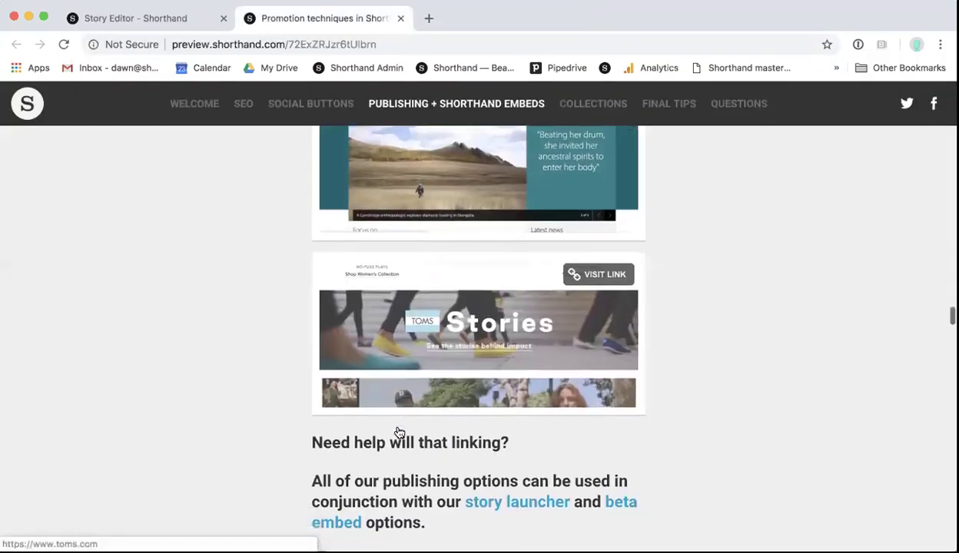
{"action": "scroll", "coordinate": [397, 433], "scroll_direction": "down", "scroll_amount": 2}
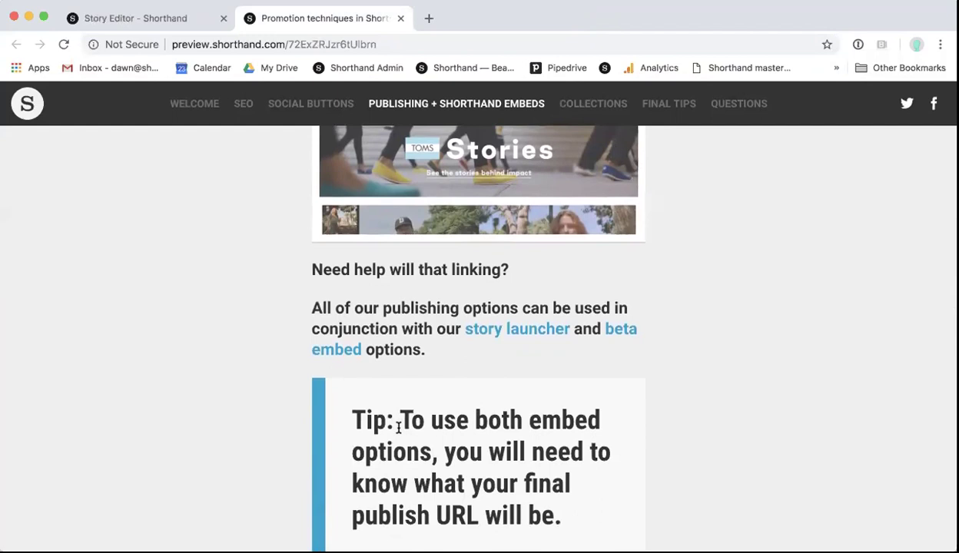
{"action": "scroll", "coordinate": [411, 505], "scroll_direction": "down", "scroll_amount": 3}
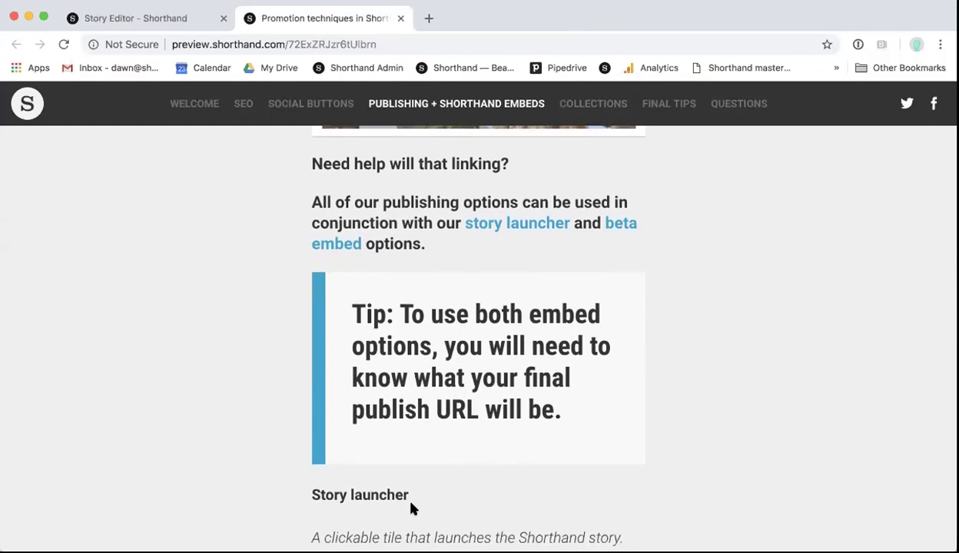
{"action": "scroll", "coordinate": [411, 507], "scroll_direction": "down", "scroll_amount": 4}
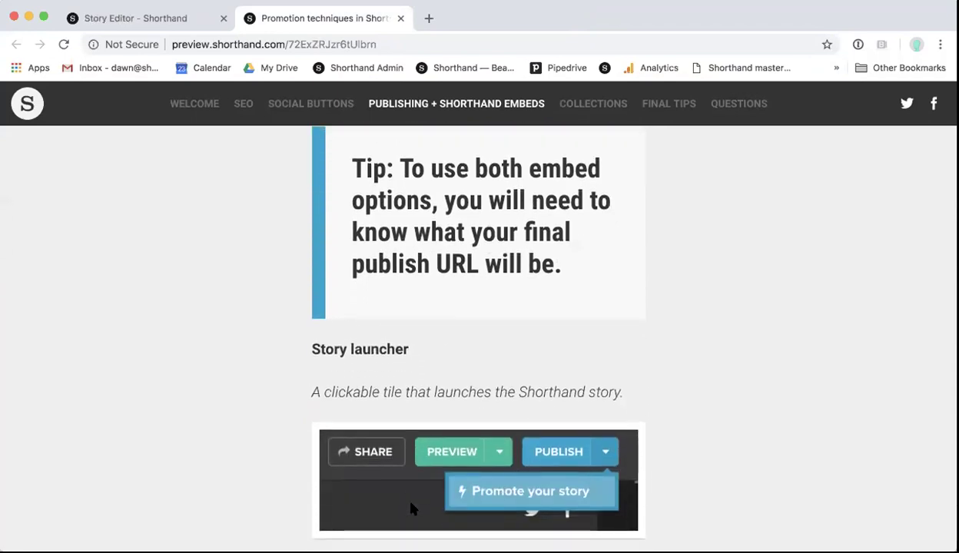
{"action": "scroll", "coordinate": [477, 396], "scroll_direction": "down", "scroll_amount": 2}
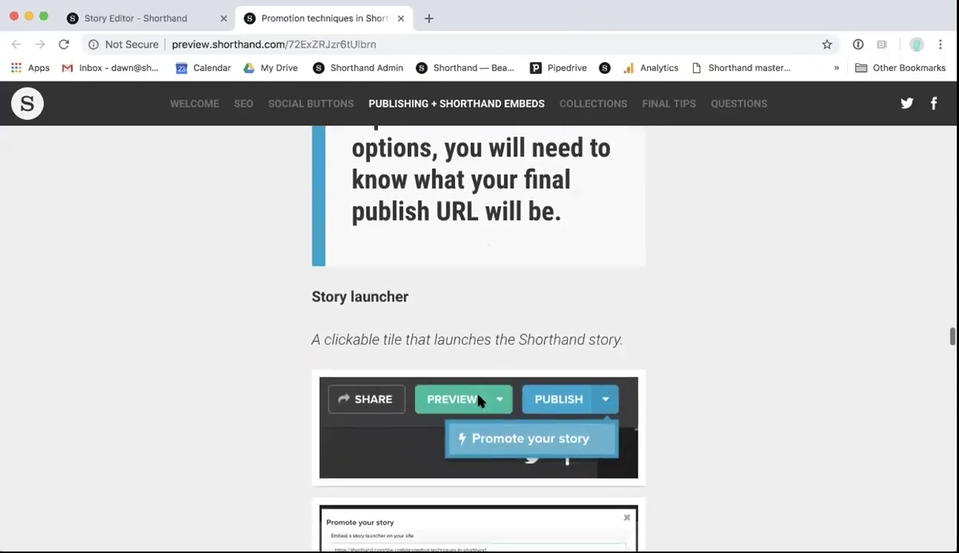
{"action": "scroll", "coordinate": [477, 398], "scroll_direction": "down", "scroll_amount": 4}
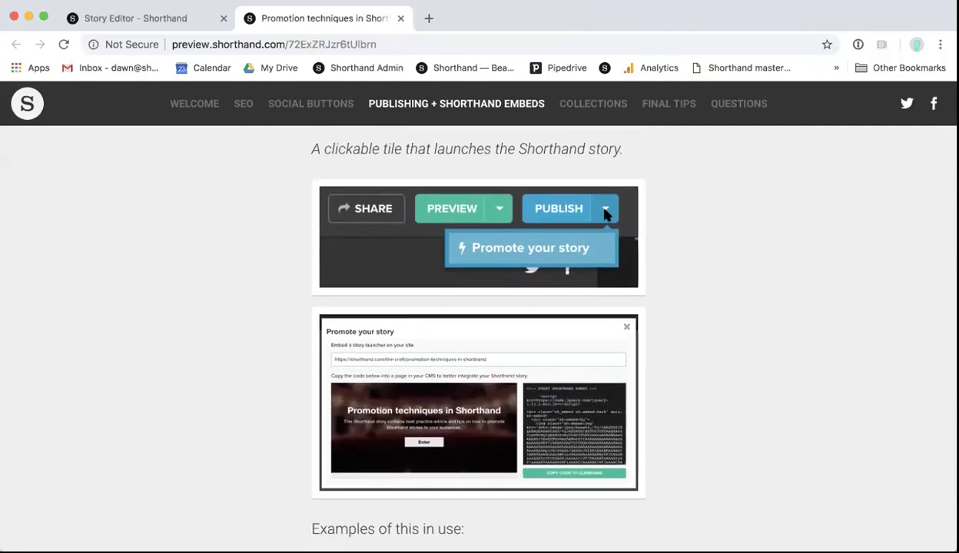
Step: Show Promote your story under the editor's Publish dropdown, then scroll the preview to the income protection example
{"action": "left_click", "coordinate": [128, 19]}
{"action": "left_click", "coordinate": [809, 106]}
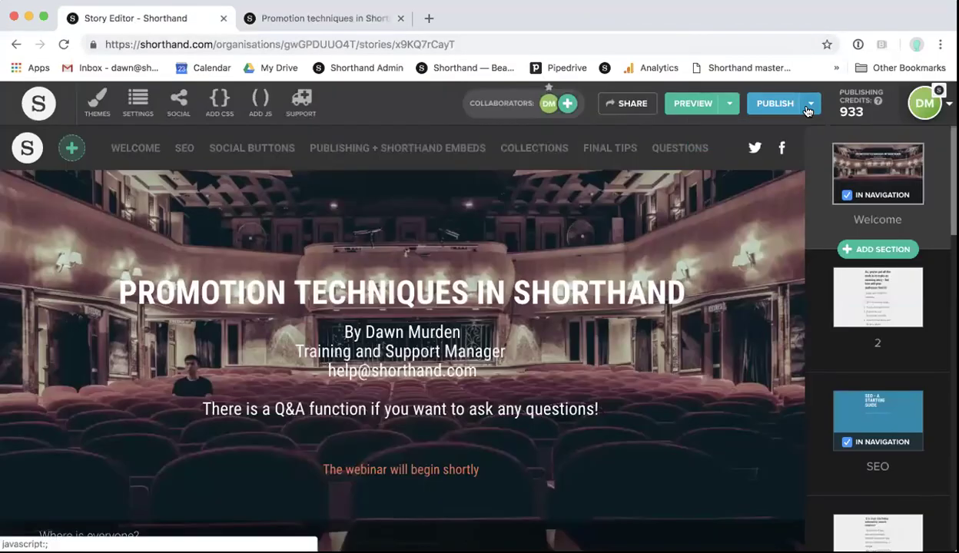
{"action": "left_click", "coordinate": [312, 19]}
{"action": "scroll", "coordinate": [385, 256], "scroll_direction": "down", "scroll_amount": 2}
{"action": "scroll", "coordinate": [385, 264], "scroll_direction": "down", "scroll_amount": 2}
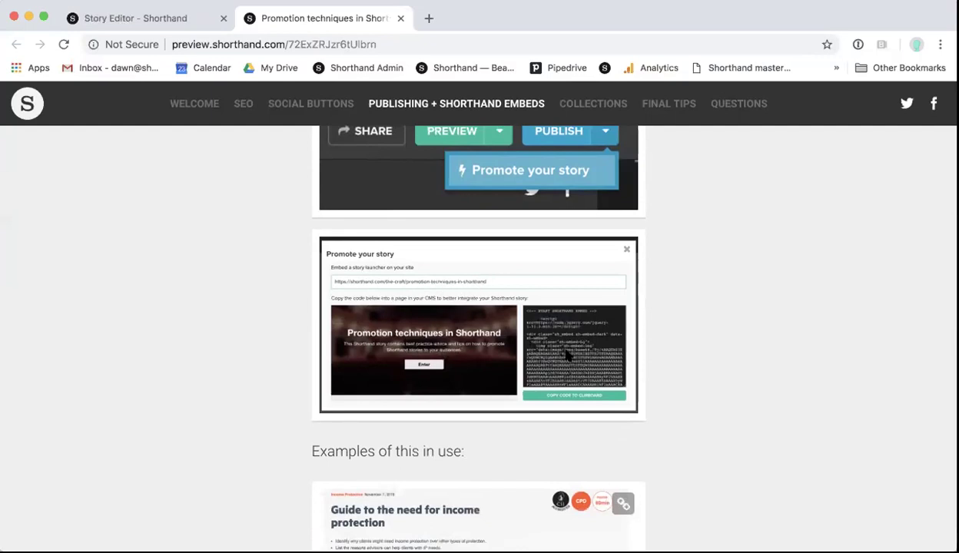
{"action": "scroll", "coordinate": [566, 357], "scroll_direction": "down", "scroll_amount": 5}
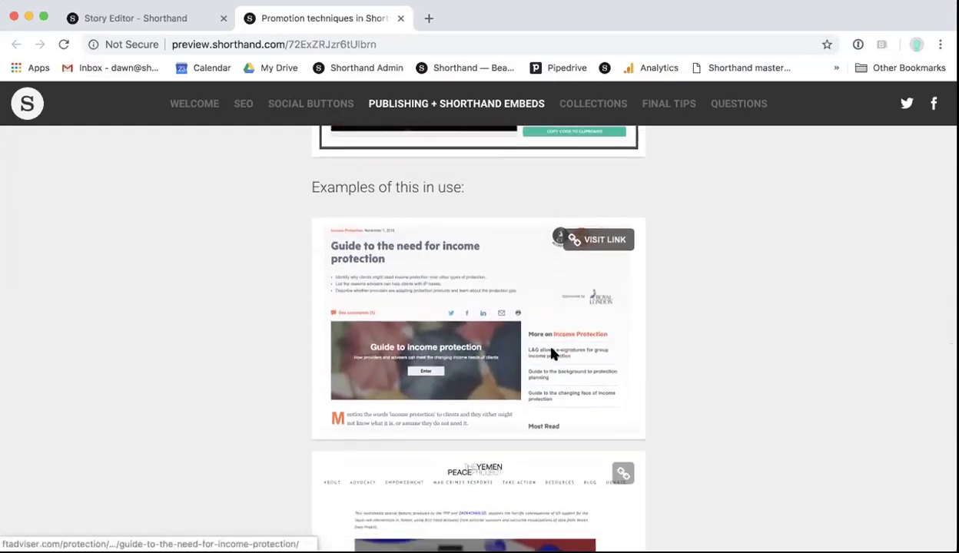
Step: Open the FT Adviser income protection guide, view its embedded story, then close the story and article
{"action": "left_click", "coordinate": [552, 354]}
{"action": "scroll", "coordinate": [550, 353], "scroll_direction": "down", "scroll_amount": 5}
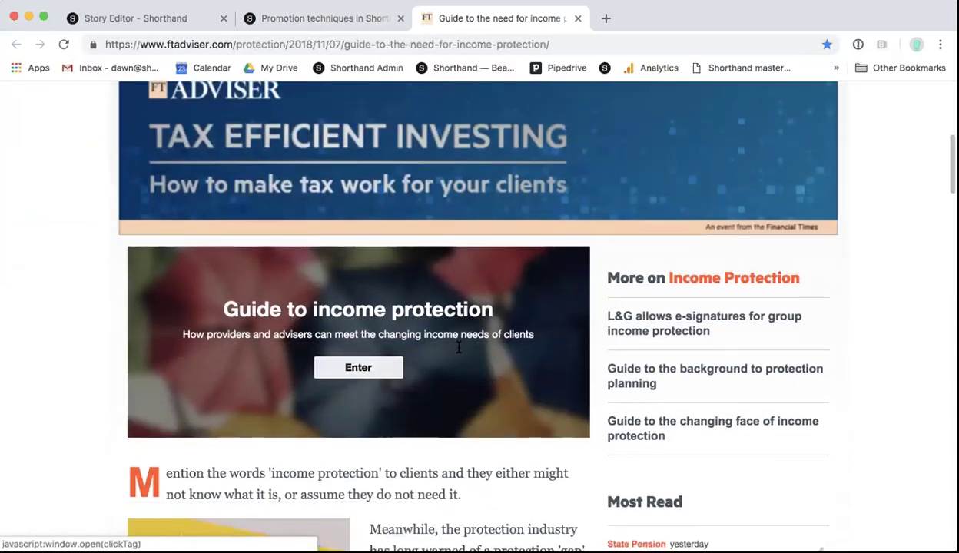
{"action": "scroll", "coordinate": [458, 348], "scroll_direction": "down", "scroll_amount": 4}
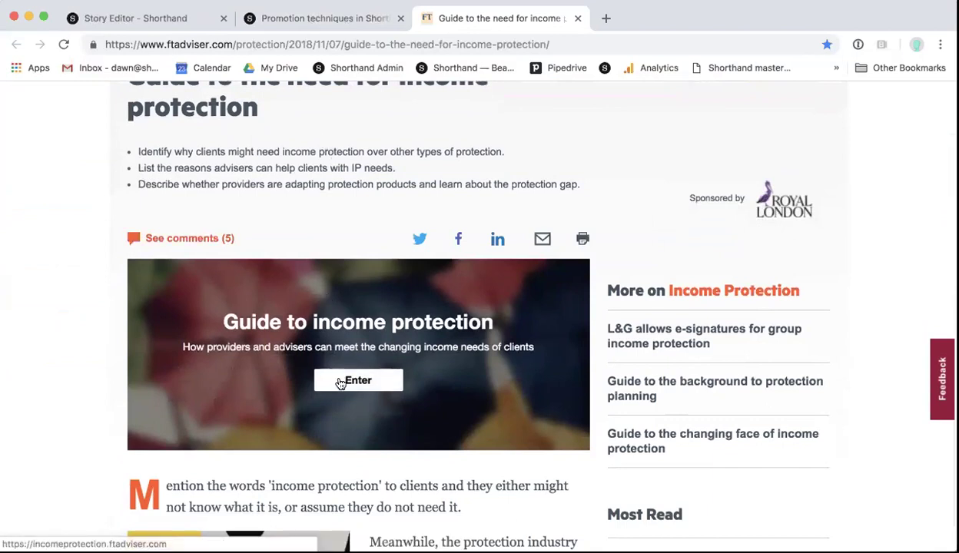
{"action": "left_click", "coordinate": [339, 382]}
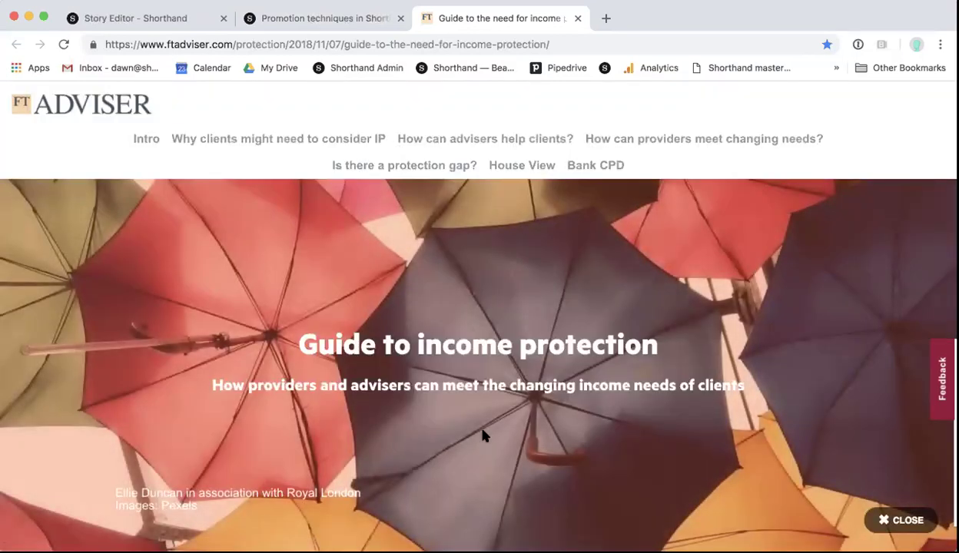
{"action": "scroll", "coordinate": [483, 436], "scroll_direction": "down", "scroll_amount": 10}
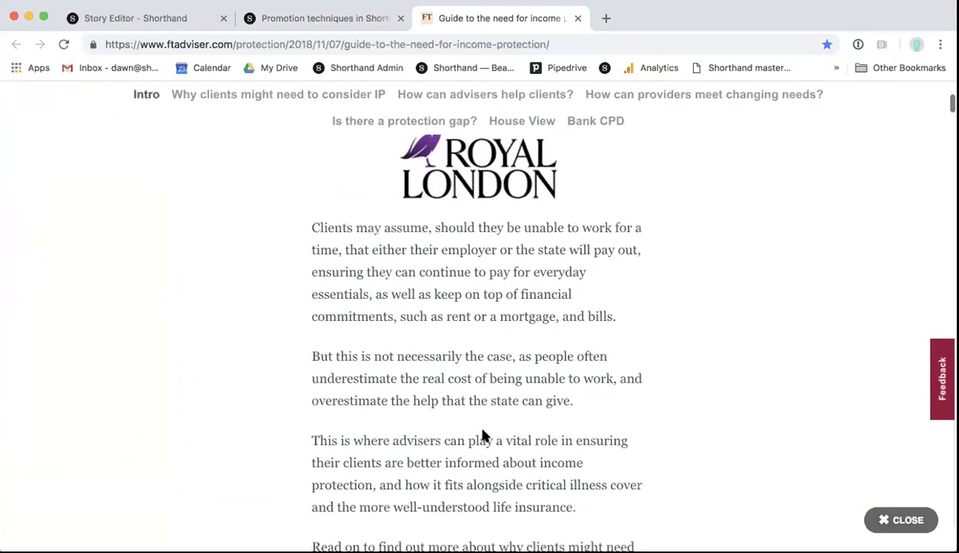
{"action": "scroll", "coordinate": [483, 435], "scroll_direction": "down", "scroll_amount": 5}
{"action": "left_click", "coordinate": [896, 521]}
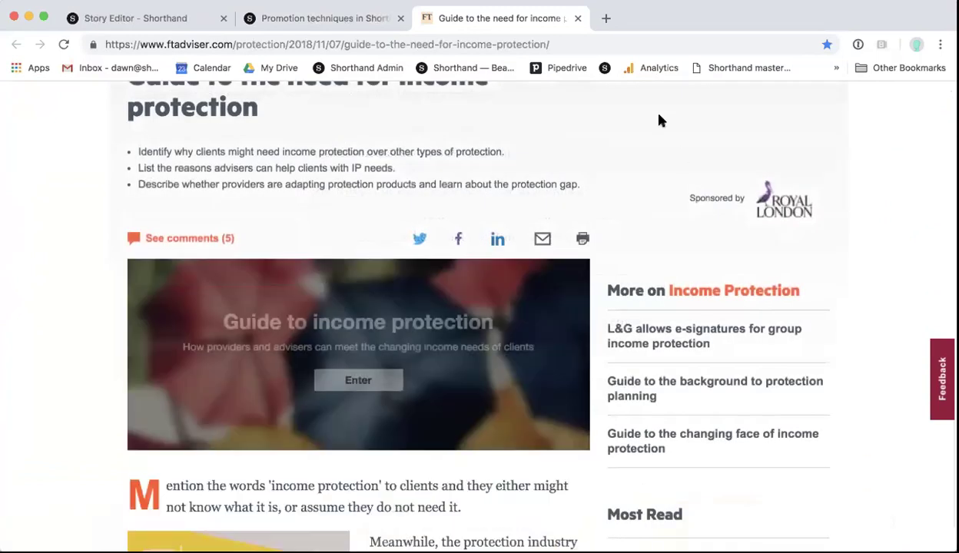
{"action": "left_click", "coordinate": [578, 18]}
Step: Scroll to the Shorthand Embed section and open the Sky News '24 hours in knife crime Britain' example
{"action": "scroll", "coordinate": [567, 318], "scroll_direction": "down", "scroll_amount": 5}
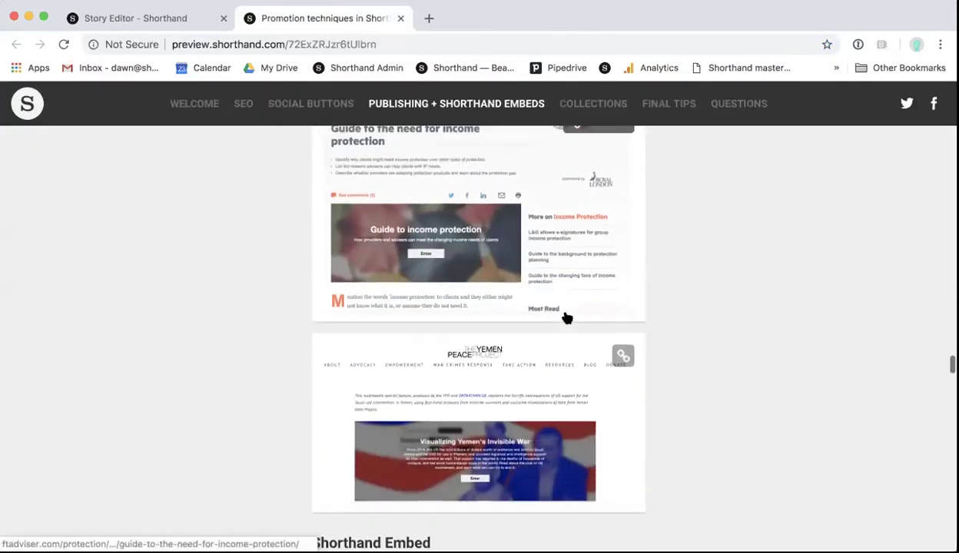
{"action": "scroll", "coordinate": [507, 335], "scroll_direction": "down", "scroll_amount": 5}
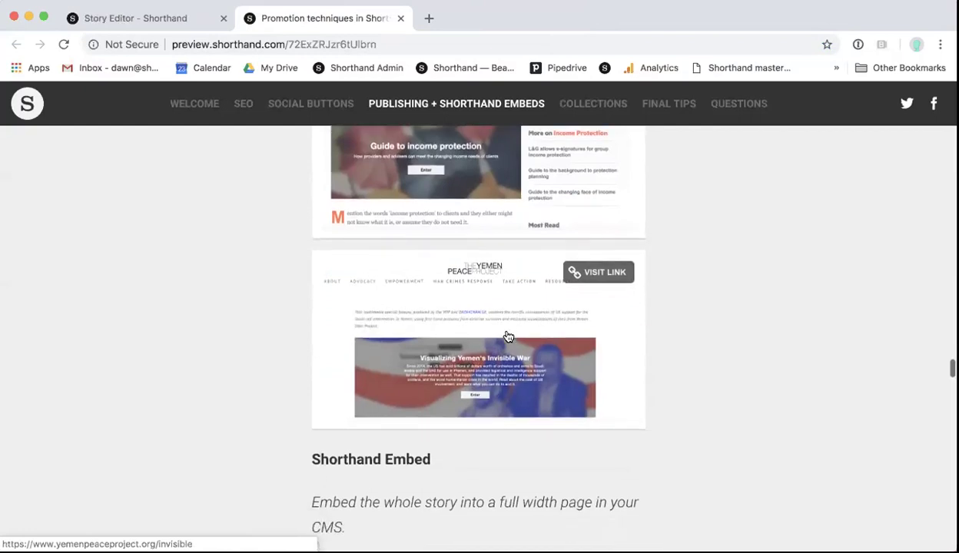
{"action": "scroll", "coordinate": [507, 336], "scroll_direction": "down", "scroll_amount": 2}
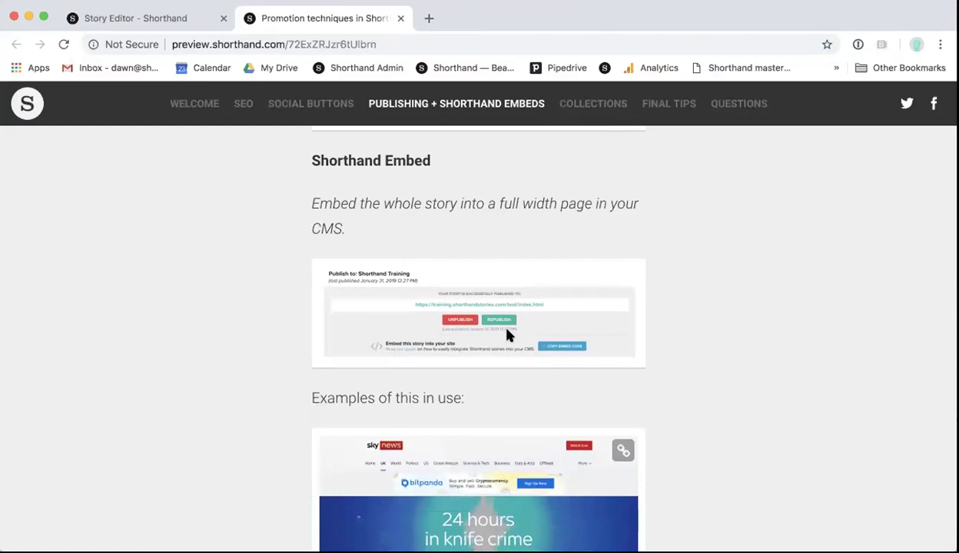
{"action": "scroll", "coordinate": [507, 336], "scroll_direction": "down", "scroll_amount": 1}
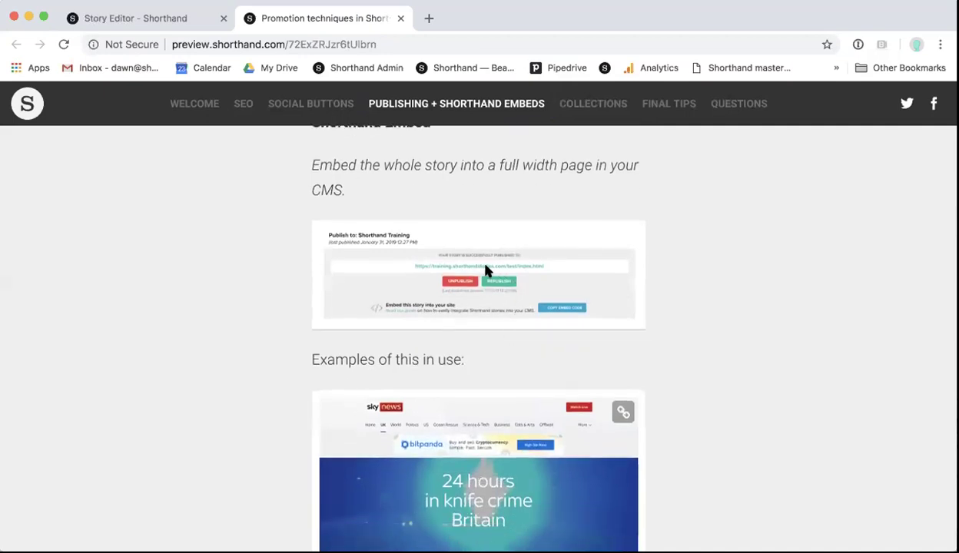
{"action": "scroll", "coordinate": [567, 261], "scroll_direction": "down", "scroll_amount": 2}
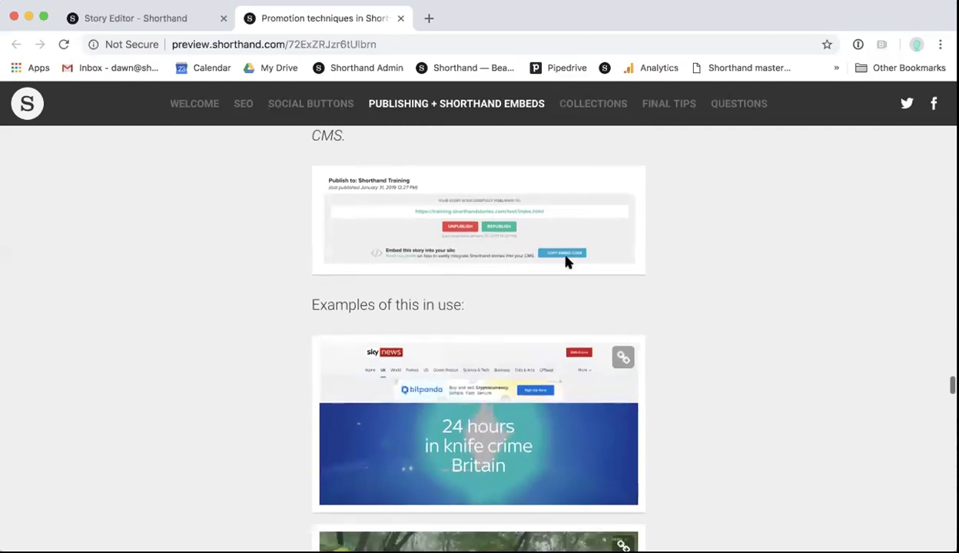
{"action": "scroll", "coordinate": [564, 261], "scroll_direction": "down", "scroll_amount": 2}
{"action": "left_click", "coordinate": [488, 370]}
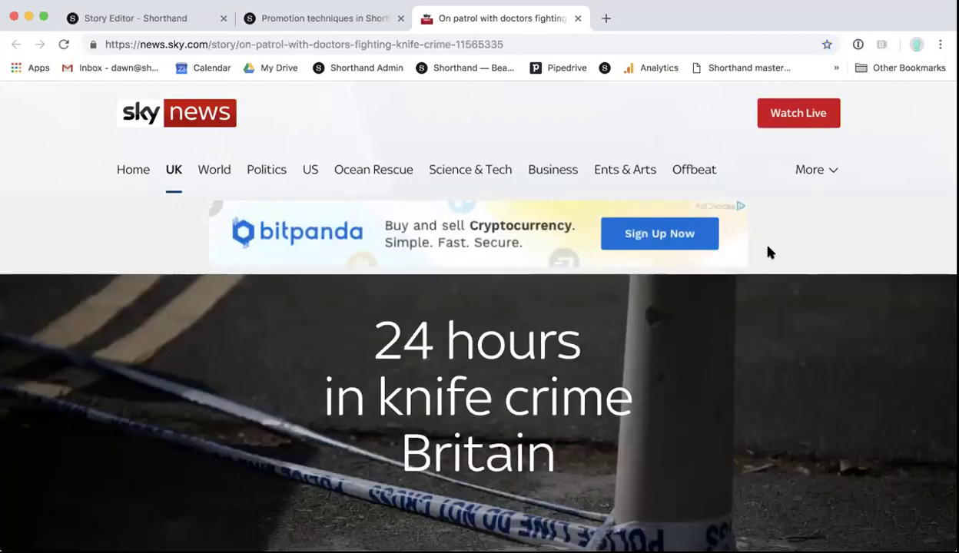
Step: Browse the Sky News knife crime story, then close it to reach the Forests embed example
{"action": "scroll", "coordinate": [666, 312], "scroll_direction": "down", "scroll_amount": 1}
{"action": "scroll", "coordinate": [666, 312], "scroll_direction": "up", "scroll_amount": 1}
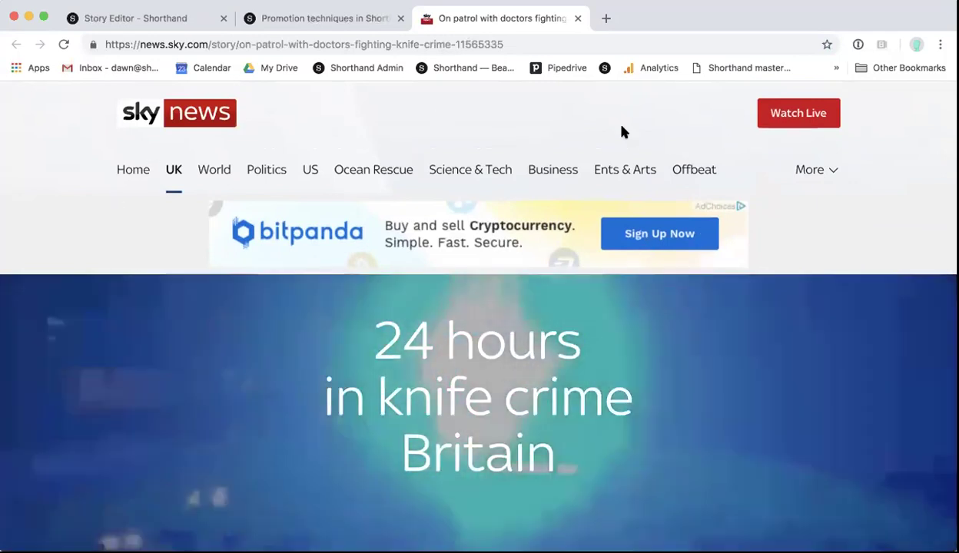
{"action": "scroll", "coordinate": [343, 269], "scroll_direction": "down", "scroll_amount": 2}
{"action": "scroll", "coordinate": [344, 269], "scroll_direction": "down", "scroll_amount": 10}
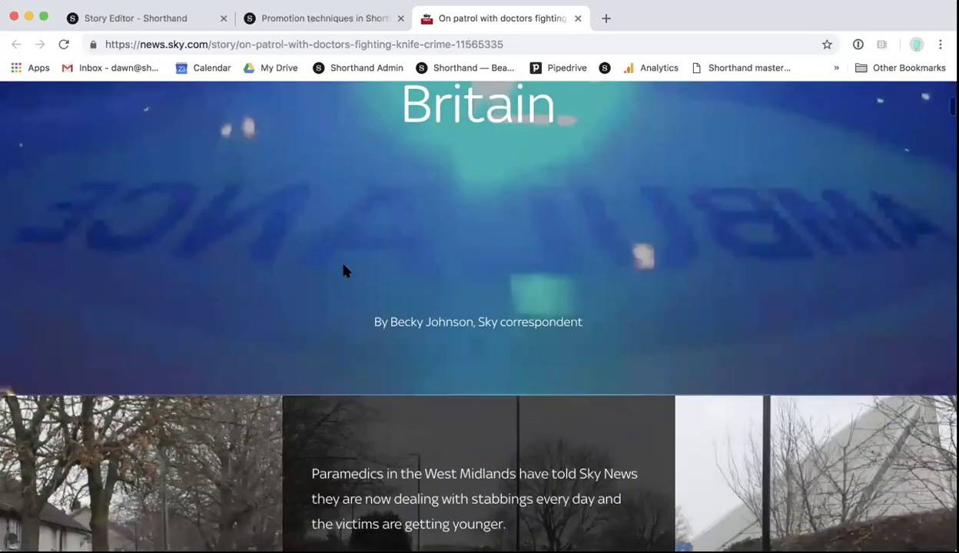
{"action": "scroll", "coordinate": [344, 269], "scroll_direction": "up", "scroll_amount": 11}
{"action": "scroll", "coordinate": [343, 270], "scroll_direction": "up", "scroll_amount": 1}
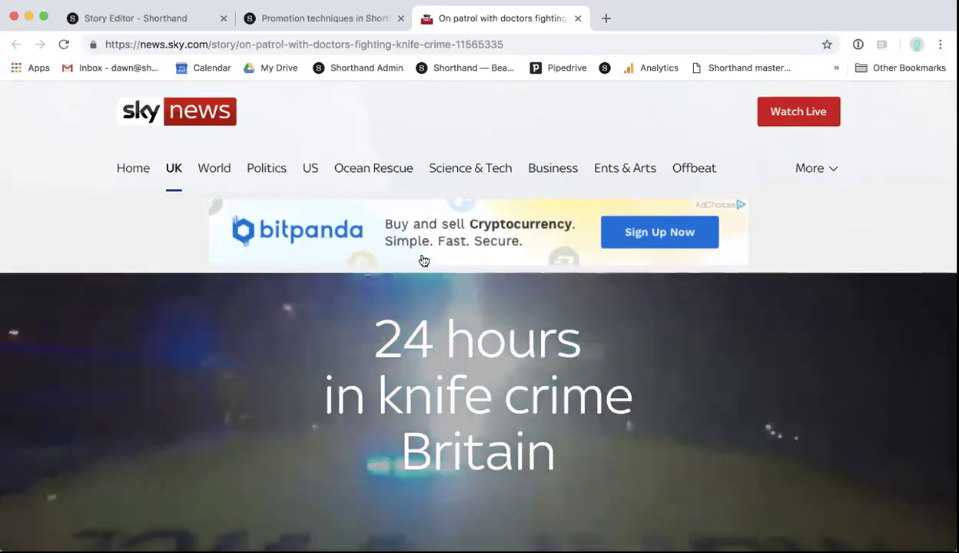
{"action": "scroll", "coordinate": [429, 329], "scroll_direction": "down", "scroll_amount": 15}
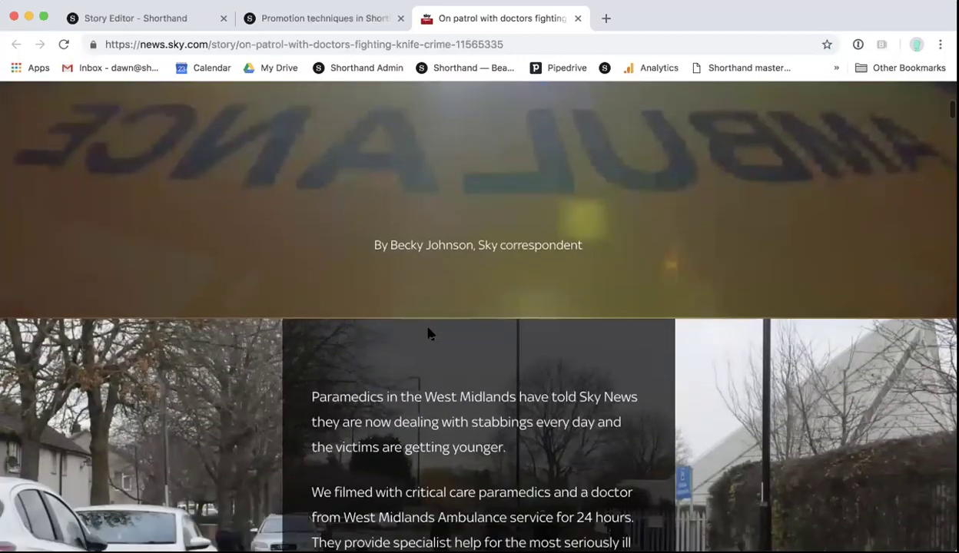
{"action": "scroll", "coordinate": [428, 332], "scroll_direction": "down", "scroll_amount": 15}
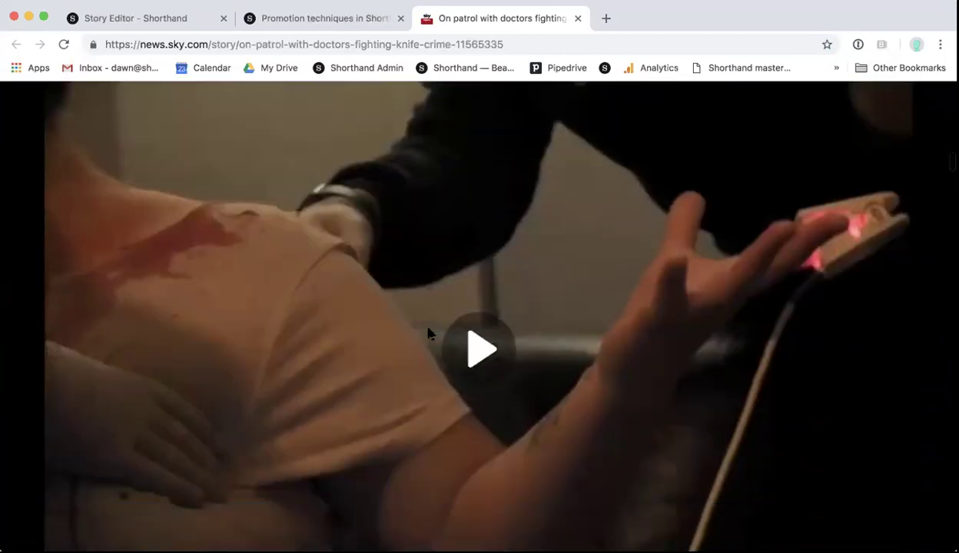
{"action": "left_click", "coordinate": [578, 18]}
{"action": "scroll", "coordinate": [529, 354], "scroll_direction": "down", "scroll_amount": 5}
Step: Scroll past the More info links to the Collection Sections examples, including Helgapraten 2018
{"action": "scroll", "coordinate": [530, 355], "scroll_direction": "down", "scroll_amount": 1}
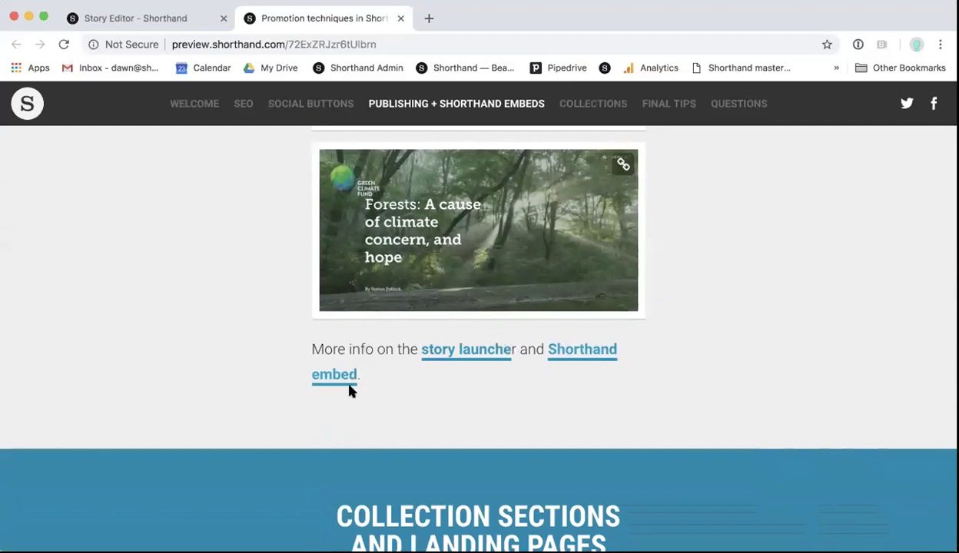
{"action": "scroll", "coordinate": [469, 330], "scroll_direction": "down", "scroll_amount": 5}
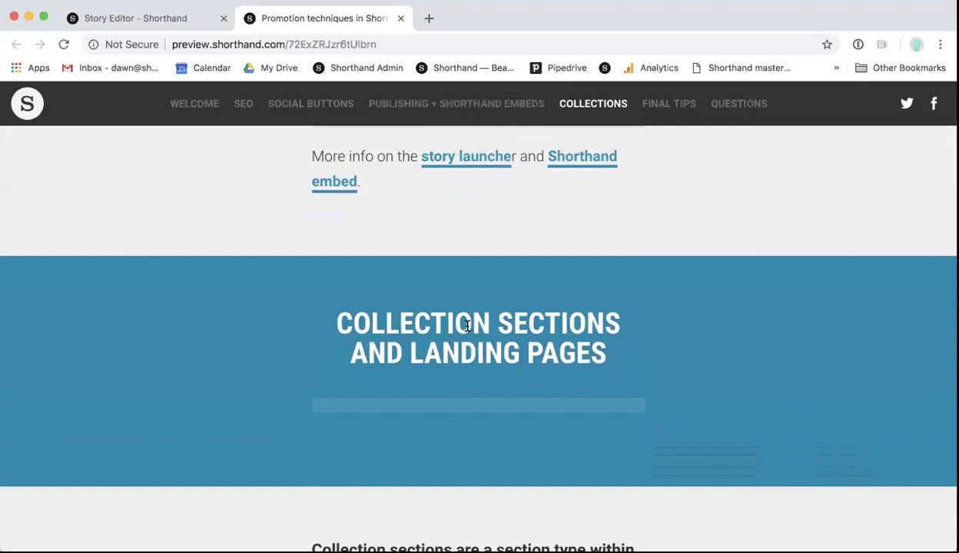
{"action": "scroll", "coordinate": [467, 326], "scroll_direction": "down", "scroll_amount": 8}
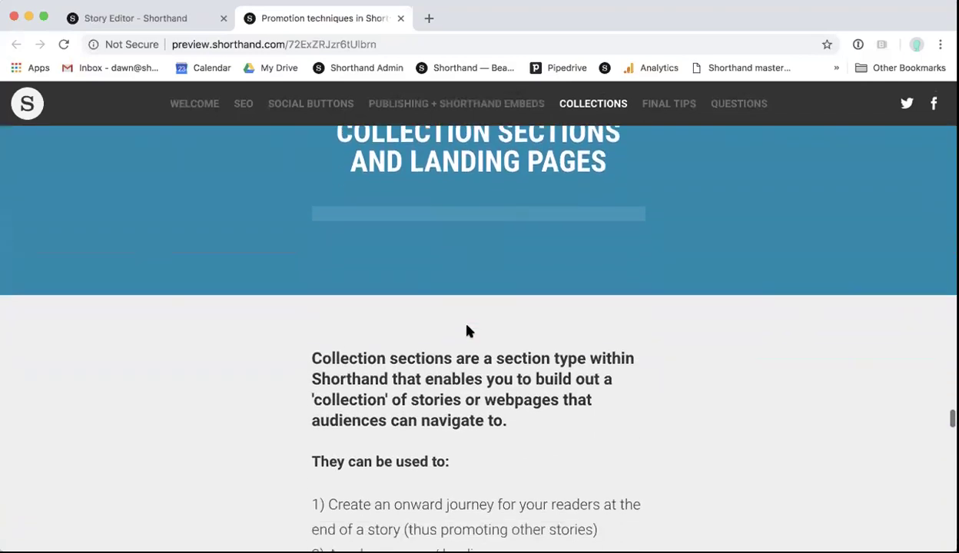
{"action": "scroll", "coordinate": [467, 330], "scroll_direction": "down", "scroll_amount": 1}
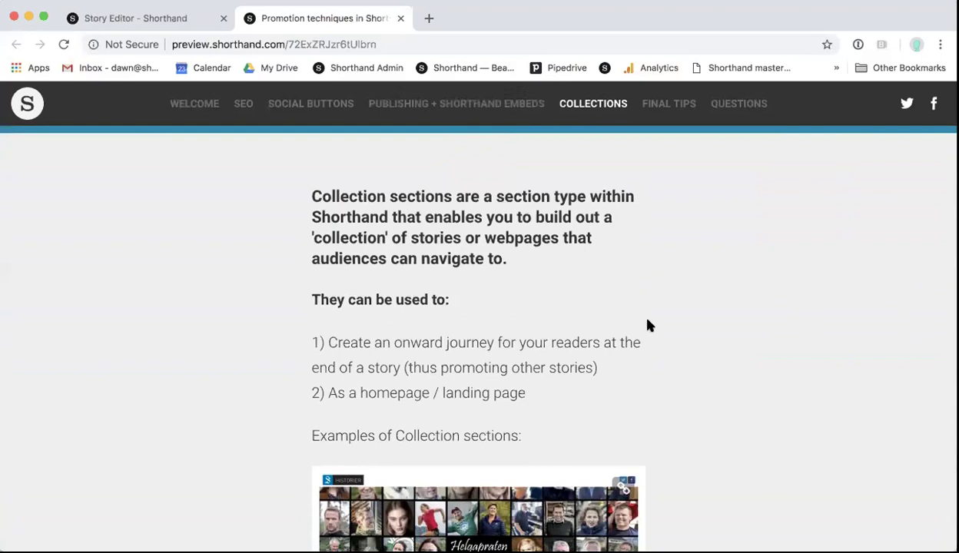
{"action": "scroll", "coordinate": [648, 326], "scroll_direction": "down", "scroll_amount": 1}
{"action": "scroll", "coordinate": [647, 326], "scroll_direction": "down", "scroll_amount": 1}
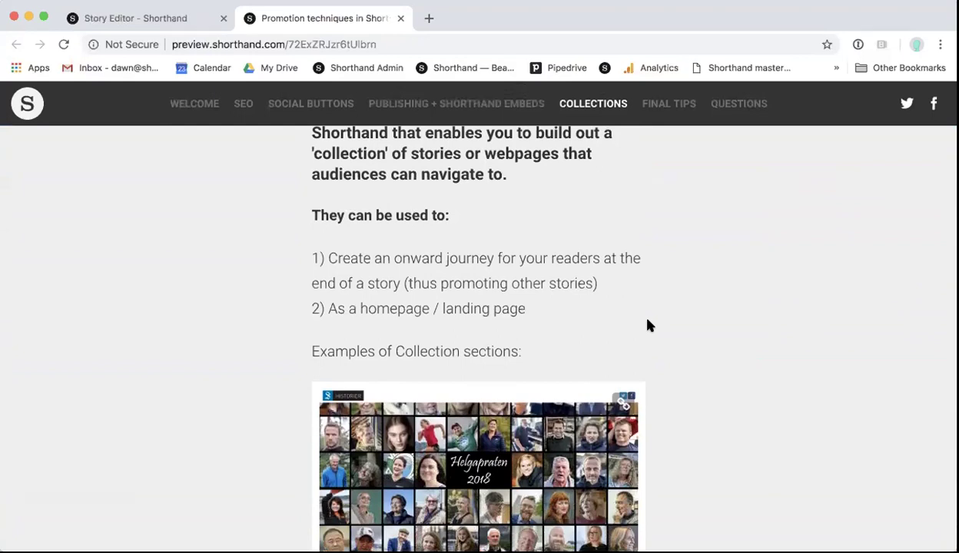
{"action": "scroll", "coordinate": [595, 330], "scroll_direction": "down", "scroll_amount": 1}
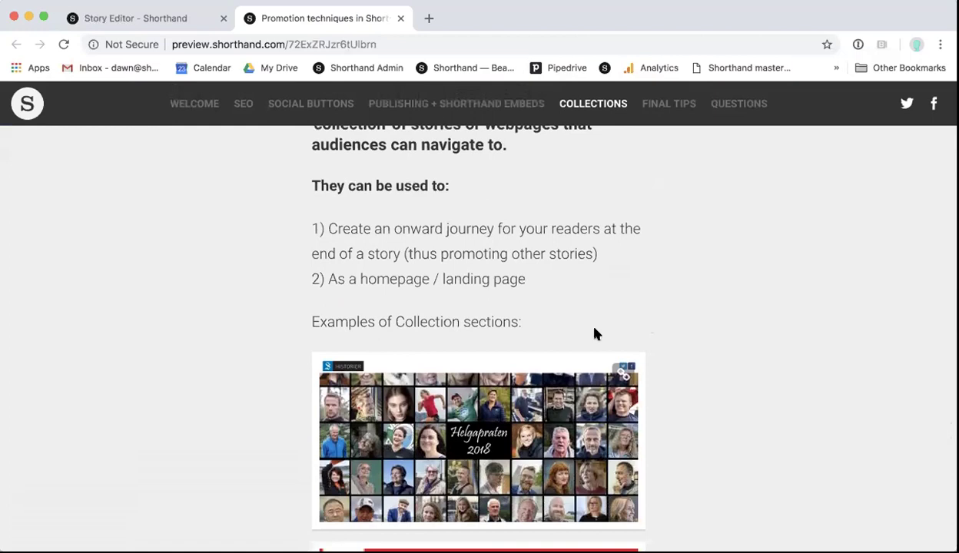
{"action": "scroll", "coordinate": [595, 332], "scroll_direction": "down", "scroll_amount": 4}
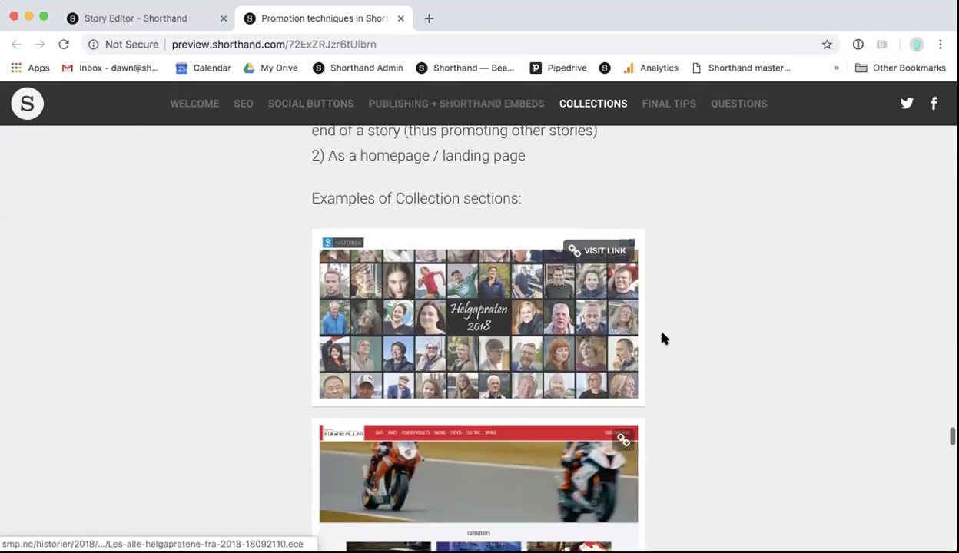
{"action": "scroll", "coordinate": [697, 338], "scroll_direction": "down", "scroll_amount": 2}
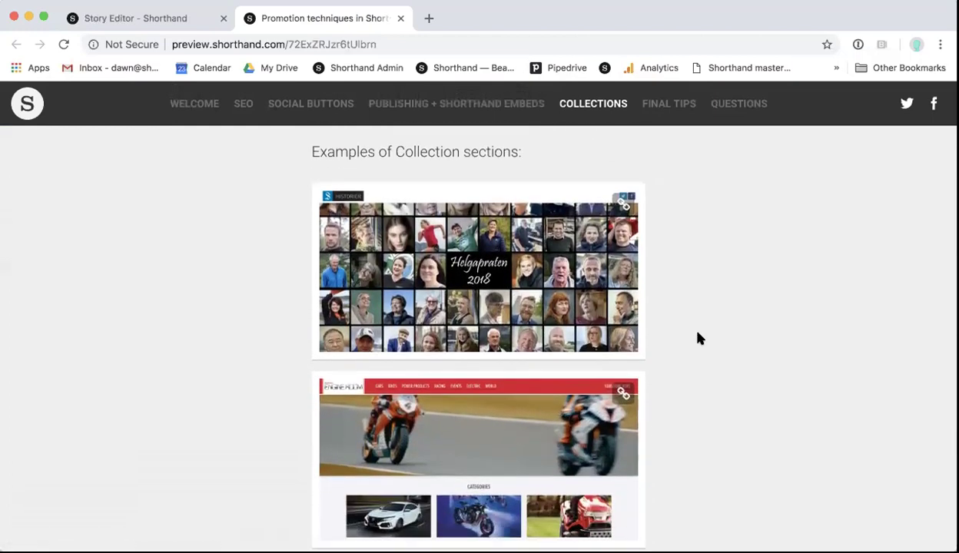
{"action": "scroll", "coordinate": [518, 309], "scroll_direction": "down", "scroll_amount": 2}
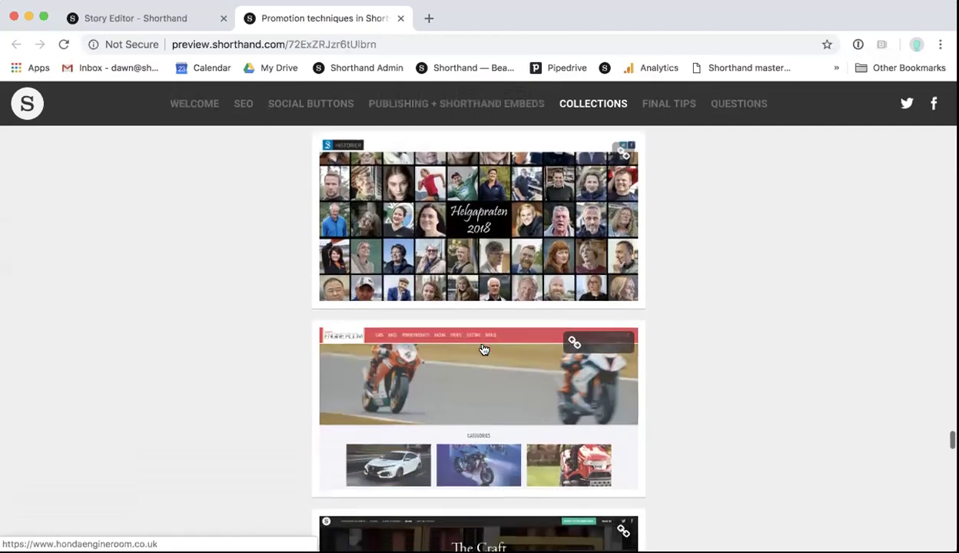
{"action": "scroll", "coordinate": [484, 351], "scroll_direction": "down", "scroll_amount": 2}
Step: Open Honda Engine Room, expand its categories down to Electric and Archive, then close the site
{"action": "left_click", "coordinate": [466, 317]}
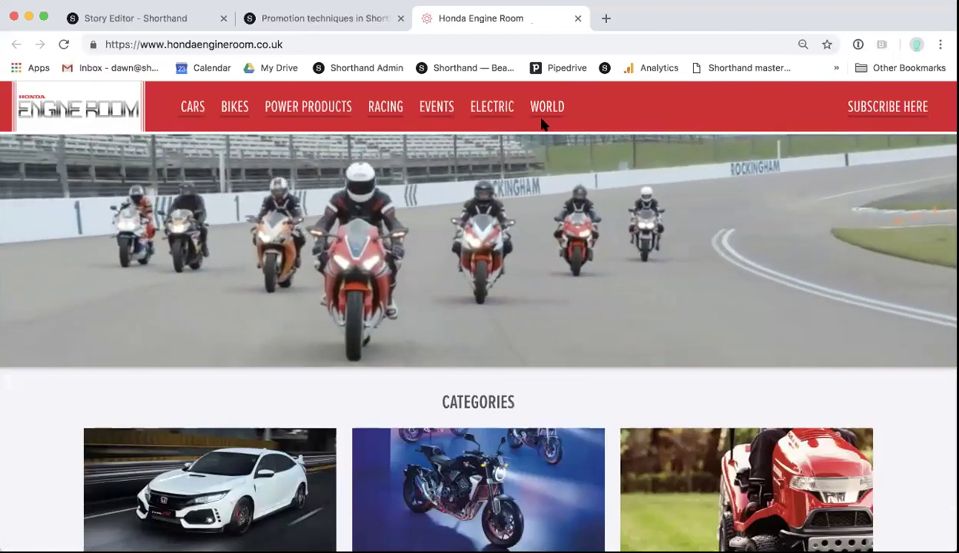
{"action": "scroll", "coordinate": [542, 124], "scroll_direction": "down", "scroll_amount": 3}
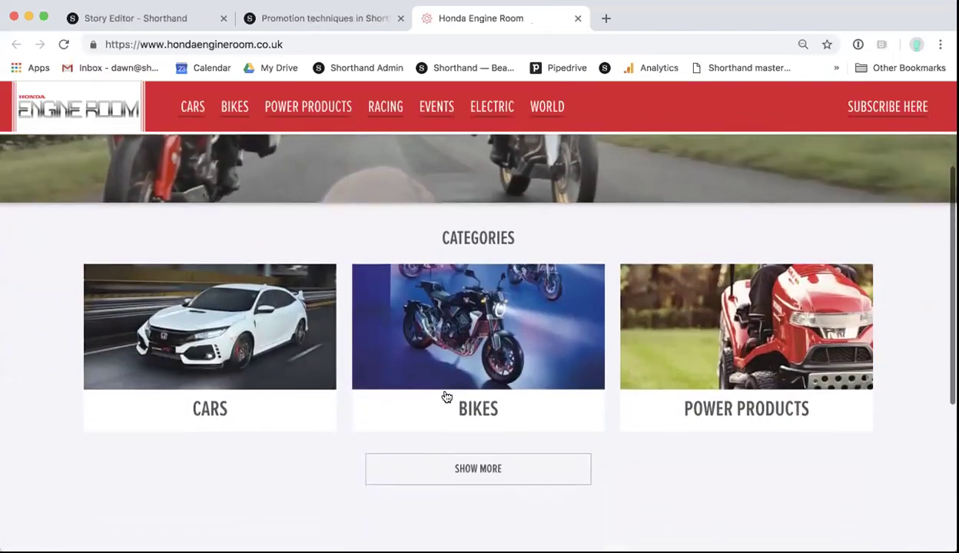
{"action": "left_click", "coordinate": [449, 478]}
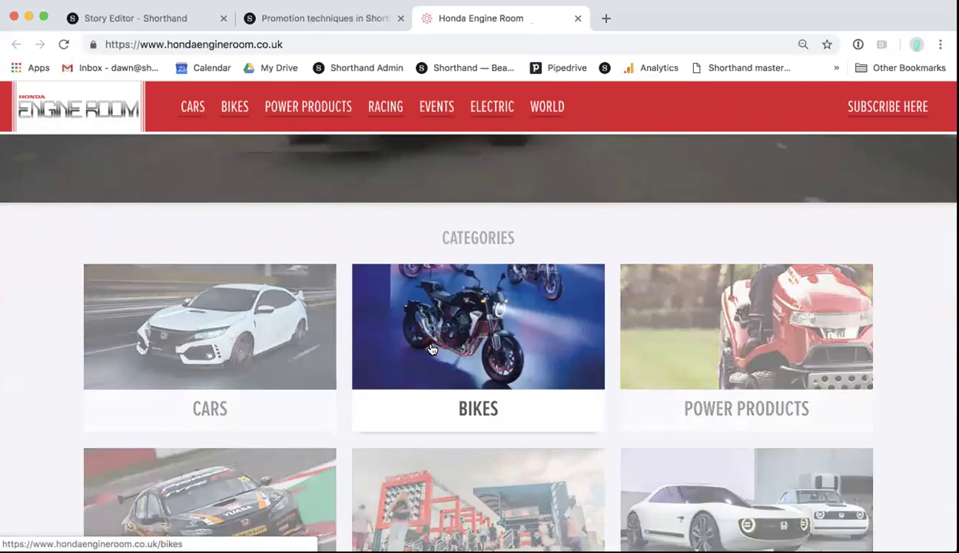
{"action": "scroll", "coordinate": [691, 371], "scroll_direction": "down", "scroll_amount": 2}
{"action": "scroll", "coordinate": [500, 415], "scroll_direction": "up", "scroll_amount": 1}
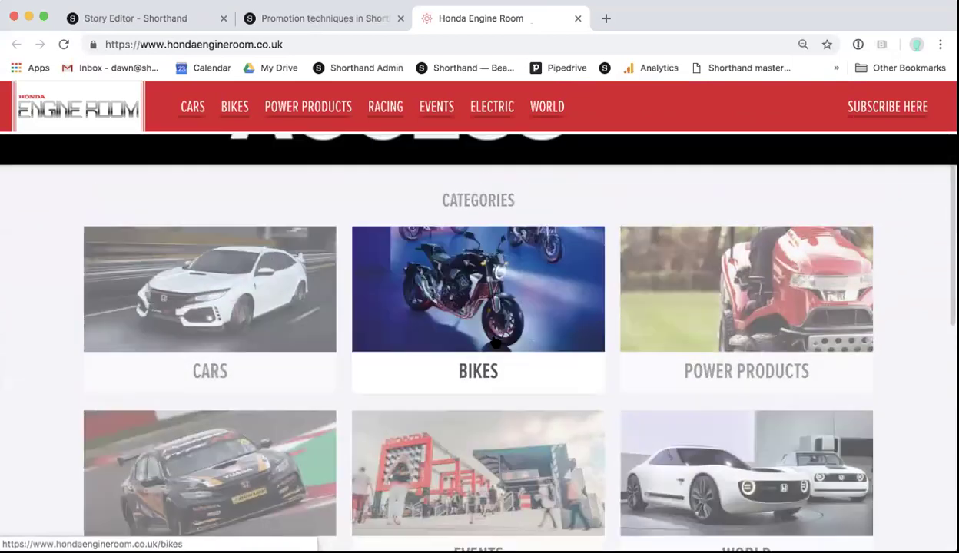
{"action": "scroll", "coordinate": [496, 344], "scroll_direction": "up", "scroll_amount": 3}
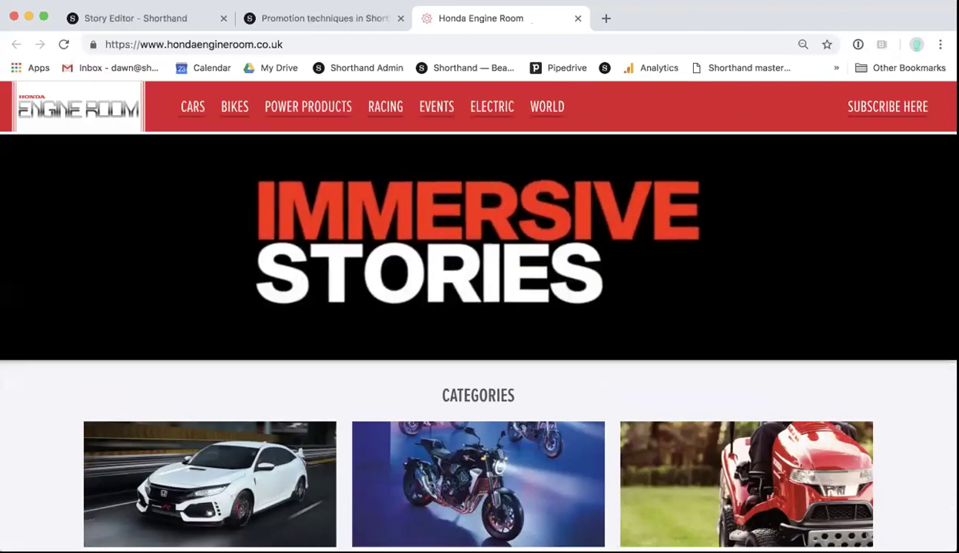
{"action": "scroll", "coordinate": [556, 197], "scroll_direction": "down", "scroll_amount": 5}
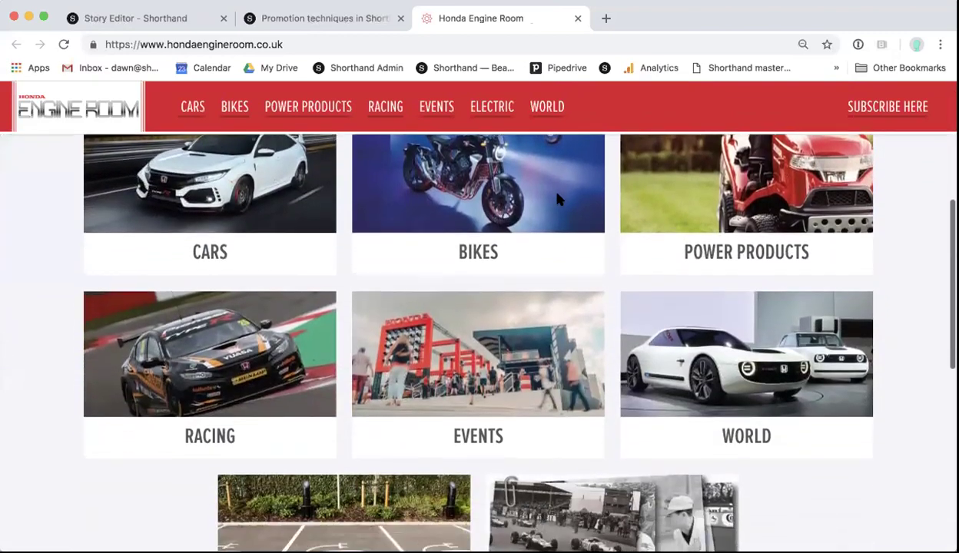
{"action": "scroll", "coordinate": [557, 199], "scroll_direction": "down", "scroll_amount": 3}
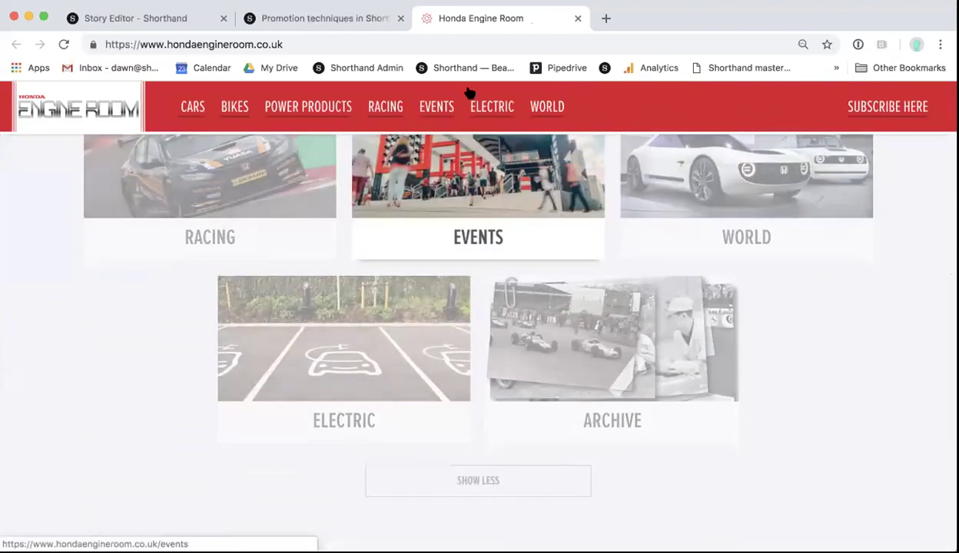
{"action": "left_click", "coordinate": [577, 19]}
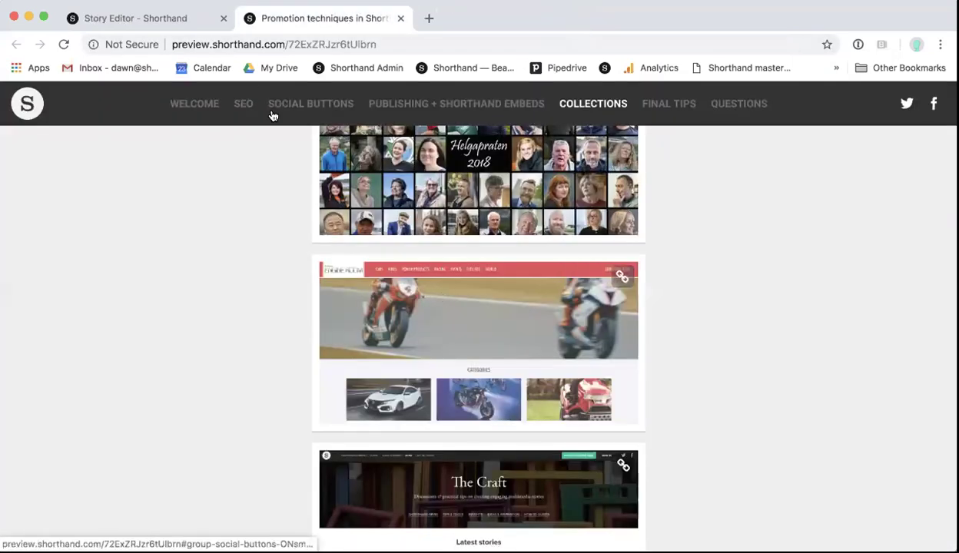
Step: Scroll past The Craft and TOMS Stories examples to the Additional Tips heading
{"action": "scroll", "coordinate": [346, 160], "scroll_direction": "down", "scroll_amount": 4}
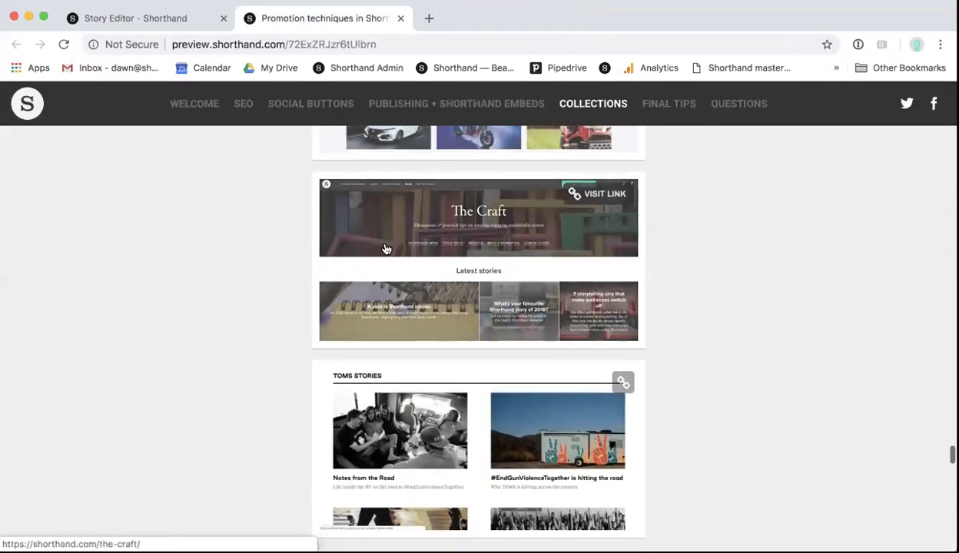
{"action": "scroll", "coordinate": [432, 258], "scroll_direction": "down", "scroll_amount": 2}
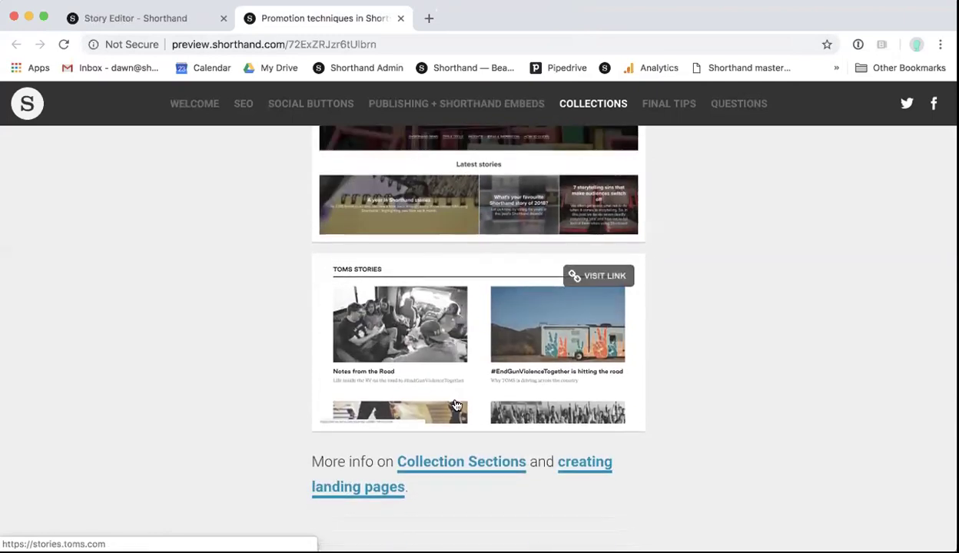
{"action": "scroll", "coordinate": [456, 401], "scroll_direction": "down", "scroll_amount": 3}
{"action": "scroll", "coordinate": [455, 404], "scroll_direction": "down", "scroll_amount": 2}
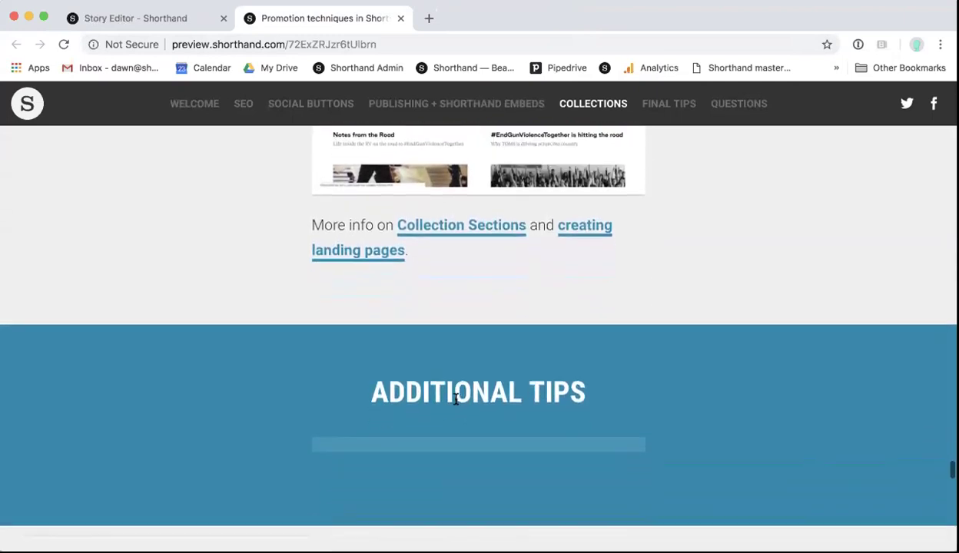
{"action": "scroll", "coordinate": [456, 403], "scroll_direction": "down", "scroll_amount": 1}
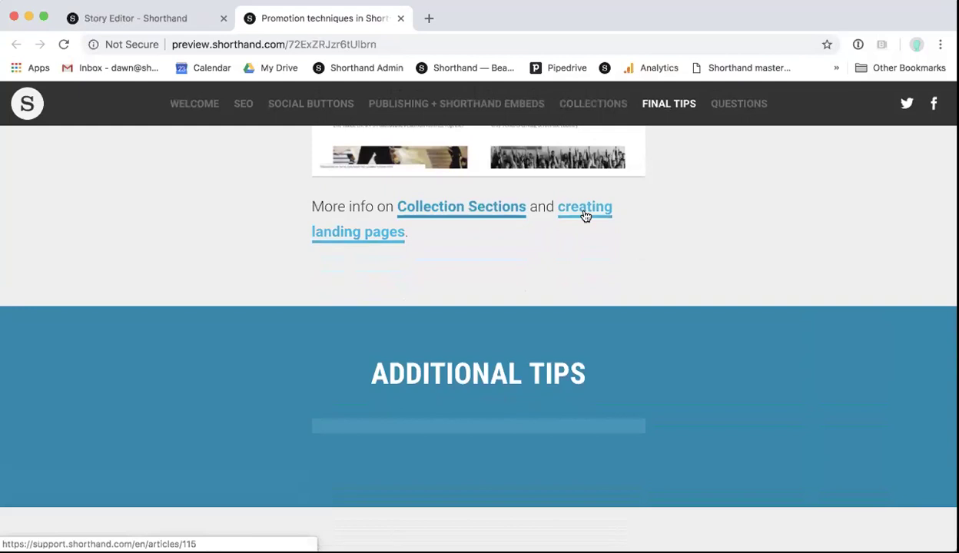
Step: Scroll through the deep-linking and social card tips, past the Honda Type R tweet, to point 4
{"action": "scroll", "coordinate": [572, 278], "scroll_direction": "down", "scroll_amount": 2}
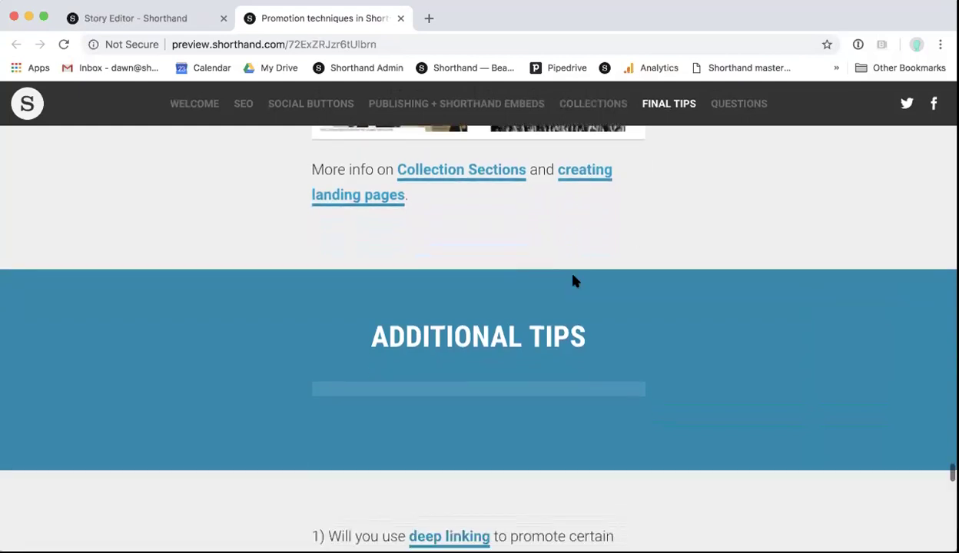
{"action": "scroll", "coordinate": [574, 281], "scroll_direction": "down", "scroll_amount": 1}
{"action": "scroll", "coordinate": [573, 280], "scroll_direction": "down", "scroll_amount": 2}
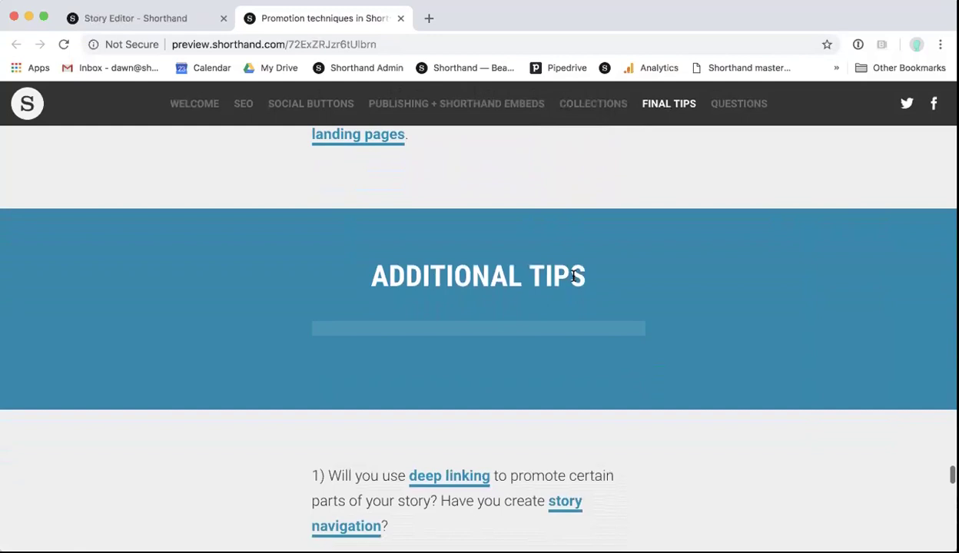
{"action": "scroll", "coordinate": [561, 293], "scroll_direction": "down", "scroll_amount": 5}
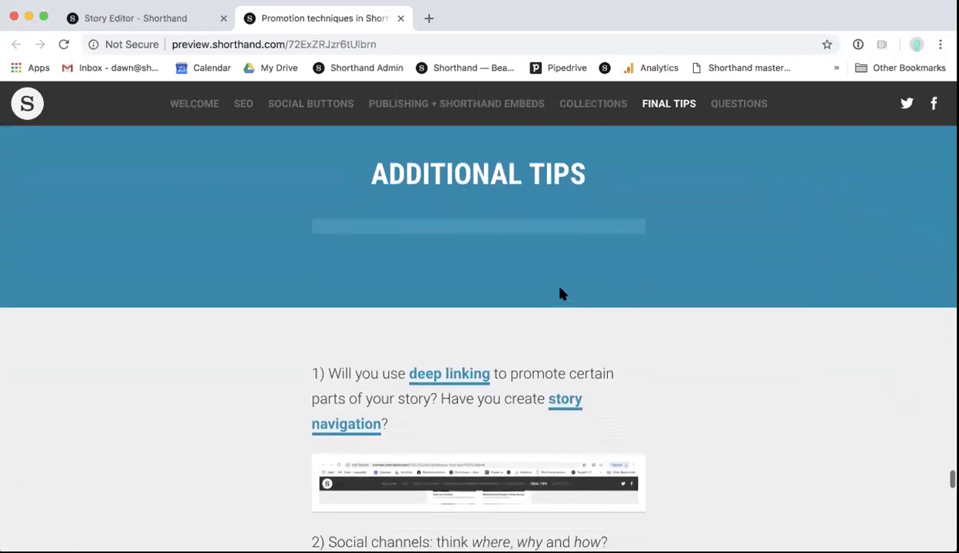
{"action": "scroll", "coordinate": [561, 294], "scroll_direction": "down", "scroll_amount": 6}
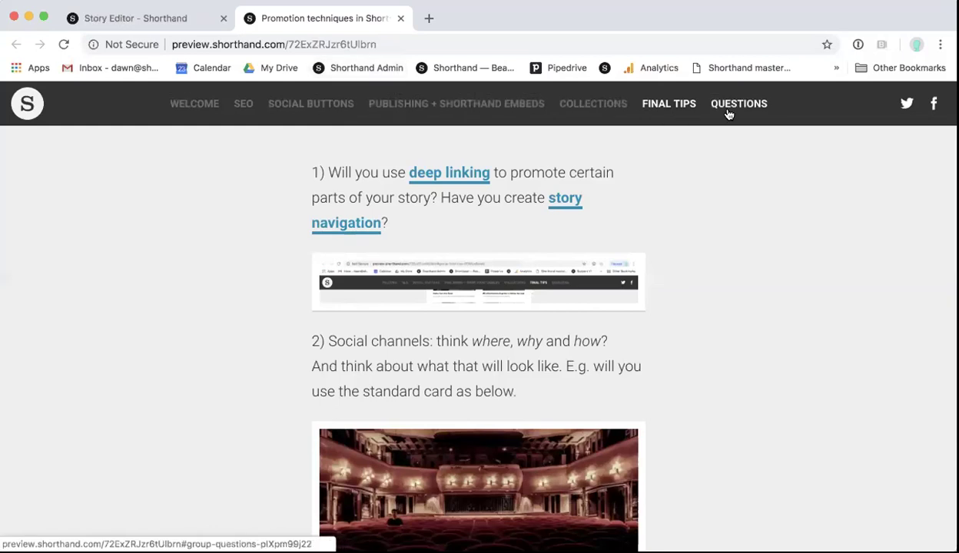
{"action": "scroll", "coordinate": [637, 273], "scroll_direction": "down", "scroll_amount": 3}
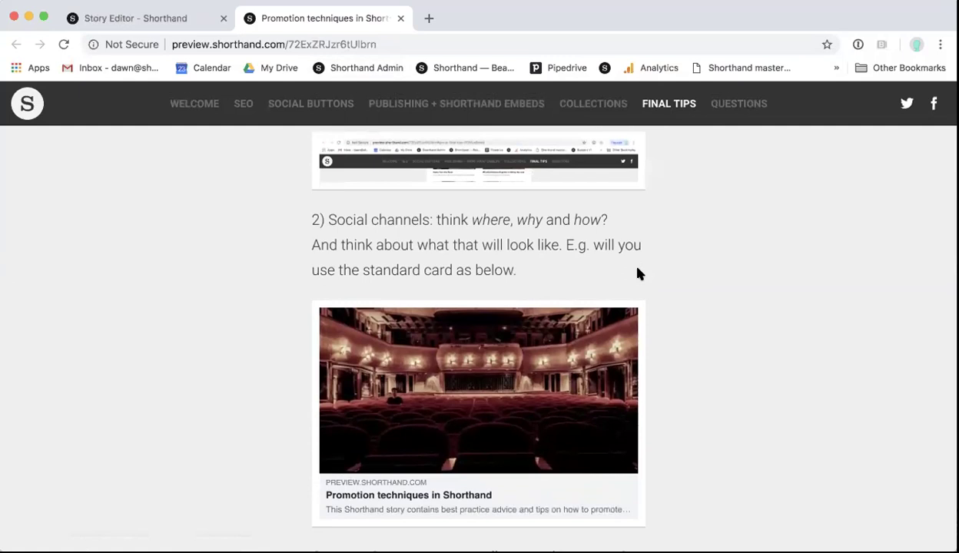
{"action": "scroll", "coordinate": [638, 274], "scroll_direction": "down", "scroll_amount": 3}
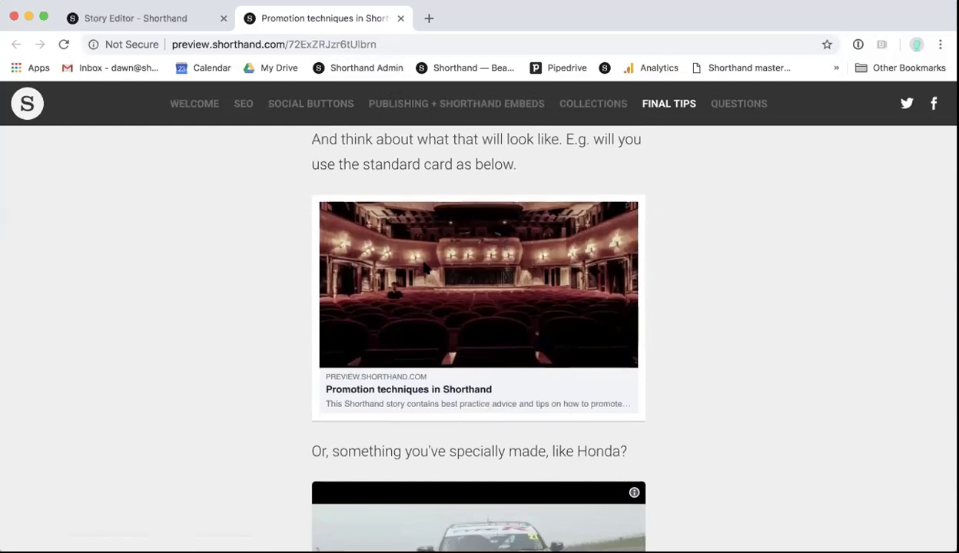
{"action": "scroll", "coordinate": [424, 266], "scroll_direction": "down", "scroll_amount": 5}
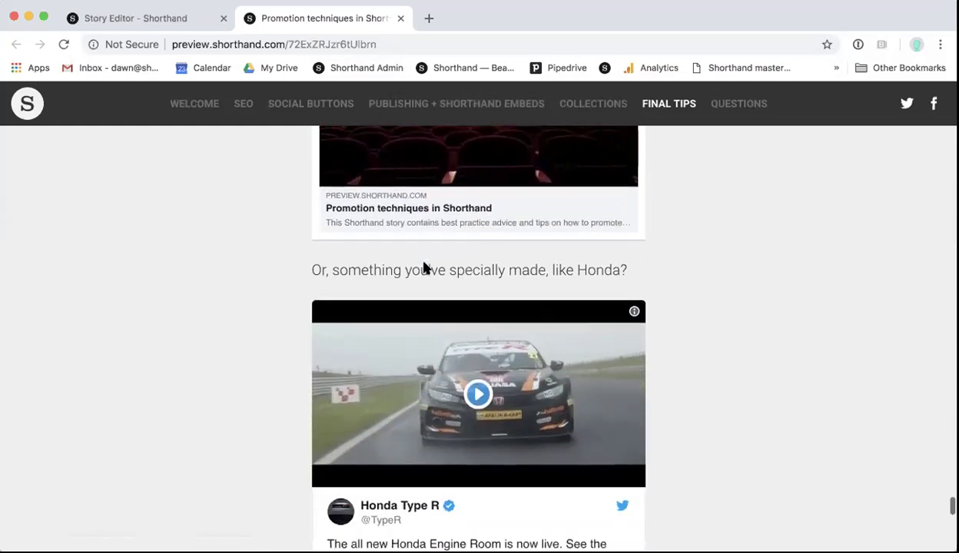
{"action": "scroll", "coordinate": [425, 269], "scroll_direction": "down", "scroll_amount": 2}
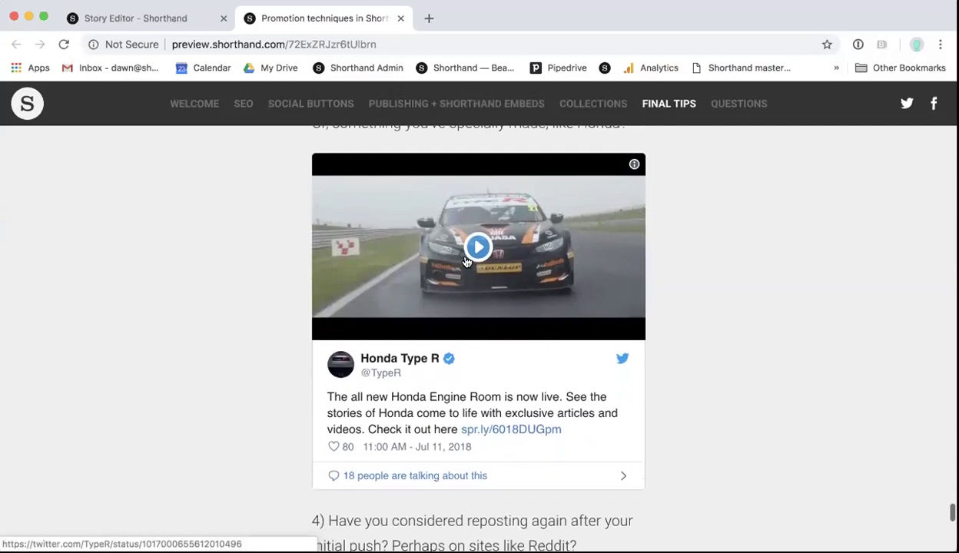
Step: Play the embedded Honda Type R video and pause it at 0:01, then continue to point 4's example
{"action": "left_click", "coordinate": [476, 258]}
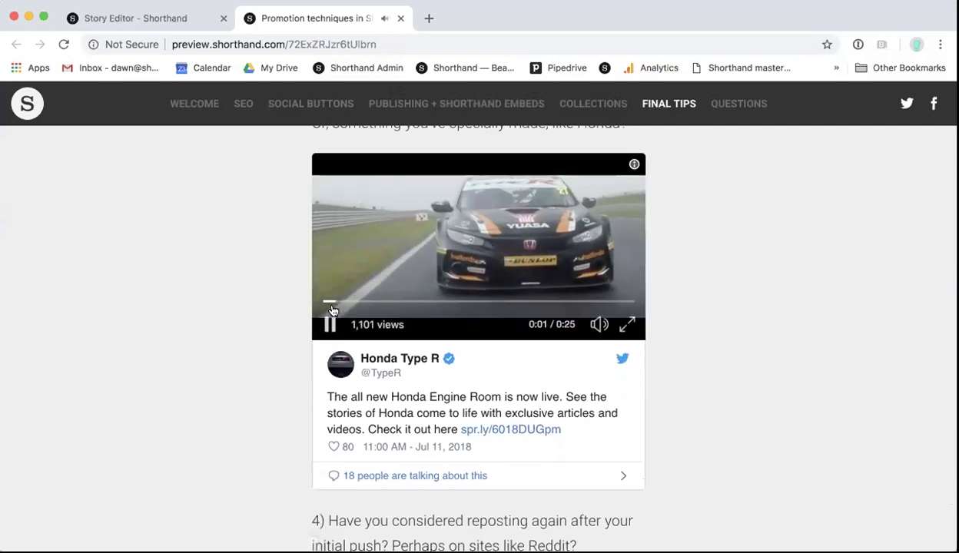
{"action": "left_click", "coordinate": [331, 325]}
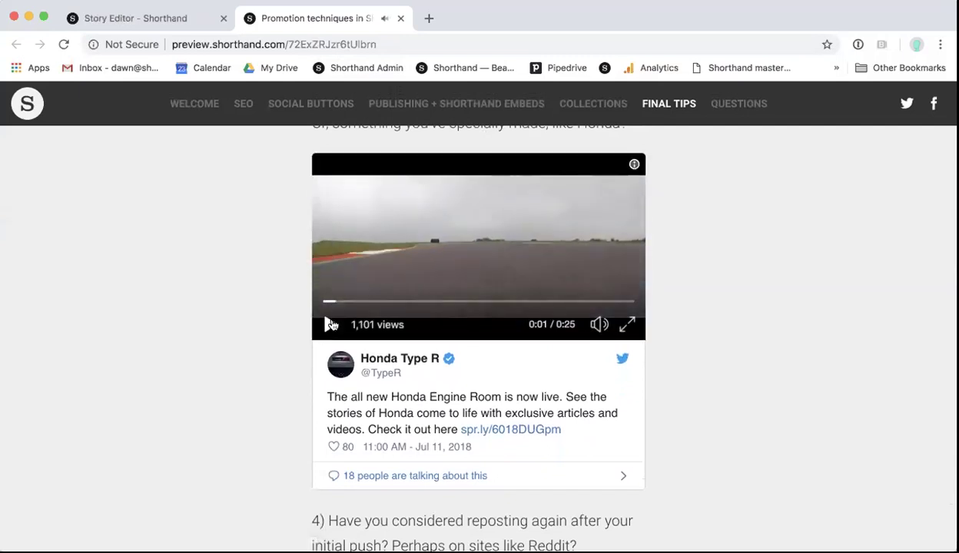
{"action": "scroll", "coordinate": [696, 306], "scroll_direction": "down", "scroll_amount": 1}
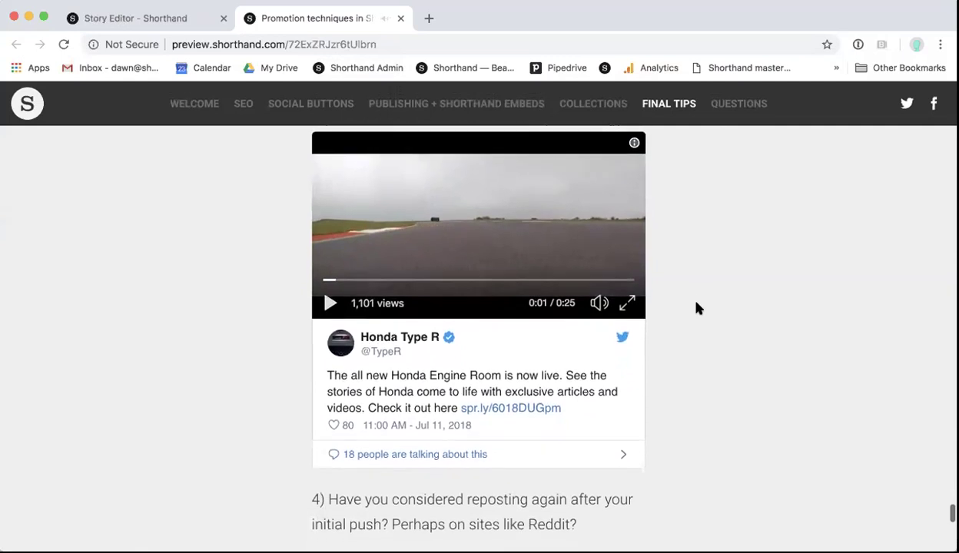
{"action": "scroll", "coordinate": [754, 346], "scroll_direction": "down", "scroll_amount": 5}
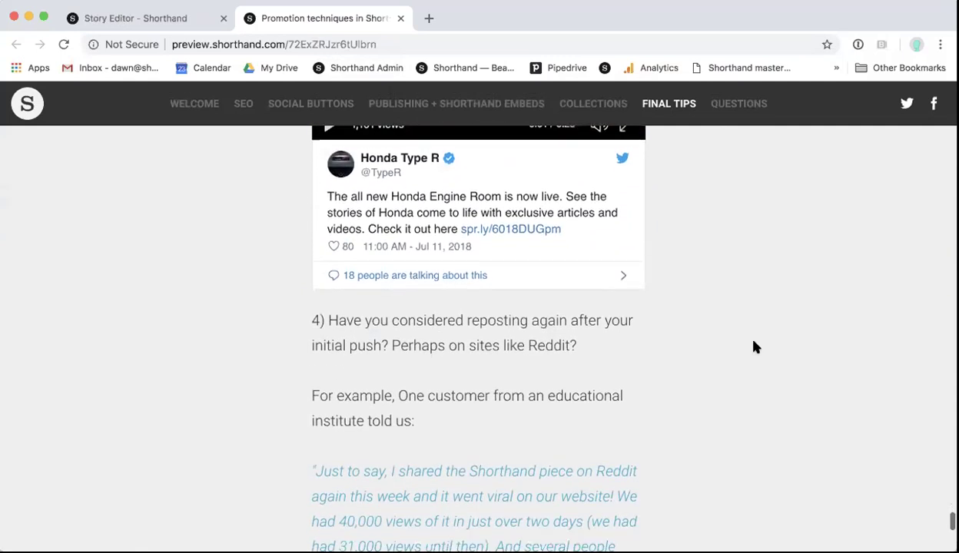
Step: Scroll through tip 4 on reposting and the Reddit quote about 40,000 views, to tip 5 on e-newsletters
{"action": "scroll", "coordinate": [755, 346], "scroll_direction": "down", "scroll_amount": 2}
{"action": "scroll", "coordinate": [754, 346], "scroll_direction": "down", "scroll_amount": 1}
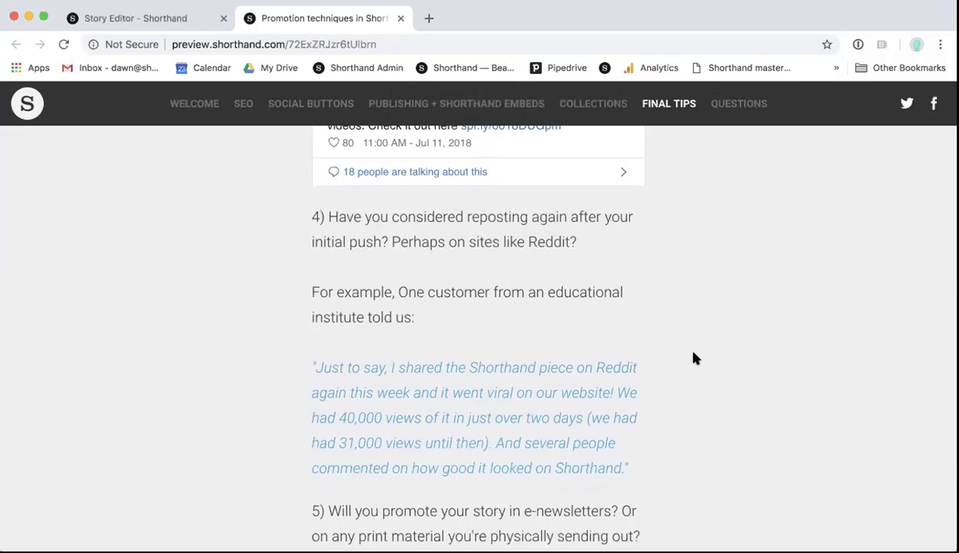
{"action": "scroll", "coordinate": [693, 358], "scroll_direction": "down", "scroll_amount": 3}
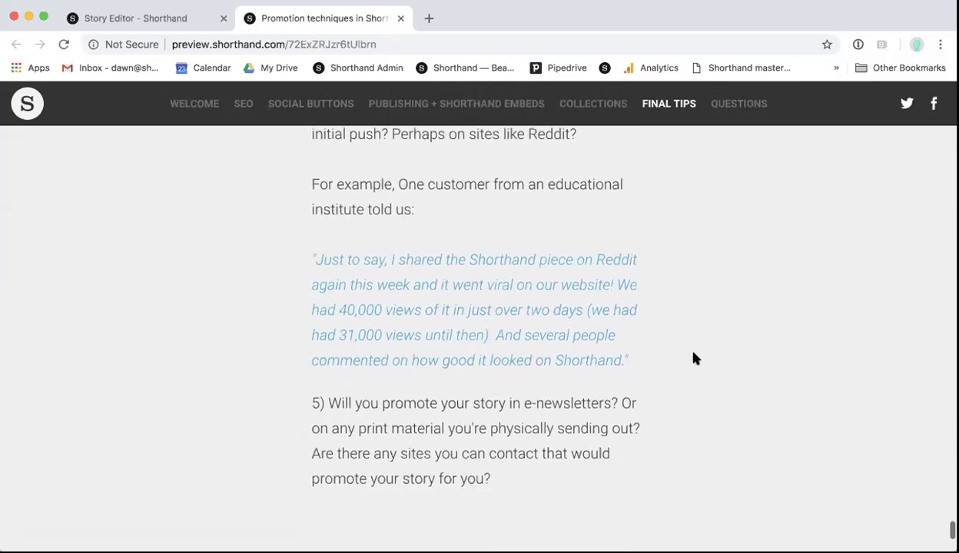
{"action": "scroll", "coordinate": [694, 358], "scroll_direction": "down", "scroll_amount": 1}
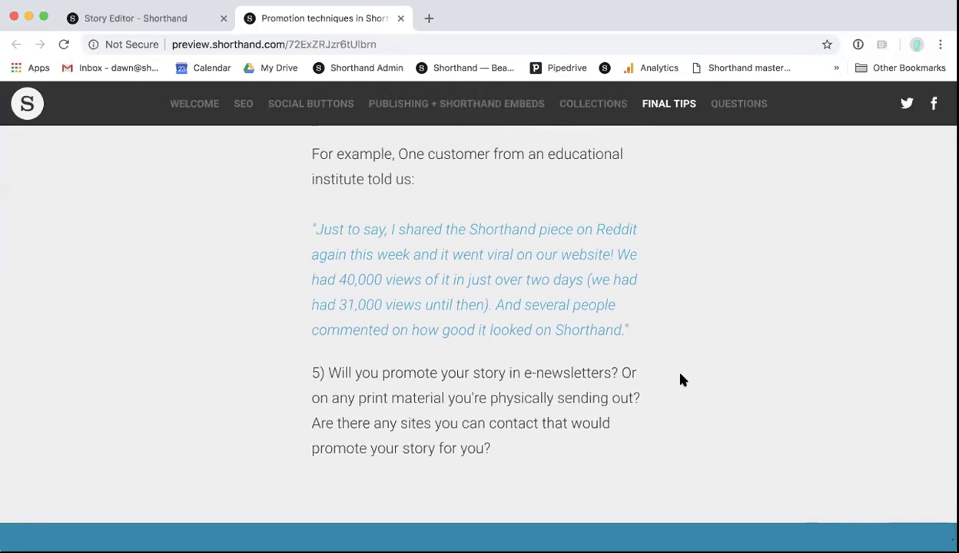
Step: Scroll past point 5 to the blue 'Any Questions?' section at the bottom of the story
{"action": "scroll", "coordinate": [680, 330], "scroll_direction": "down", "scroll_amount": 1}
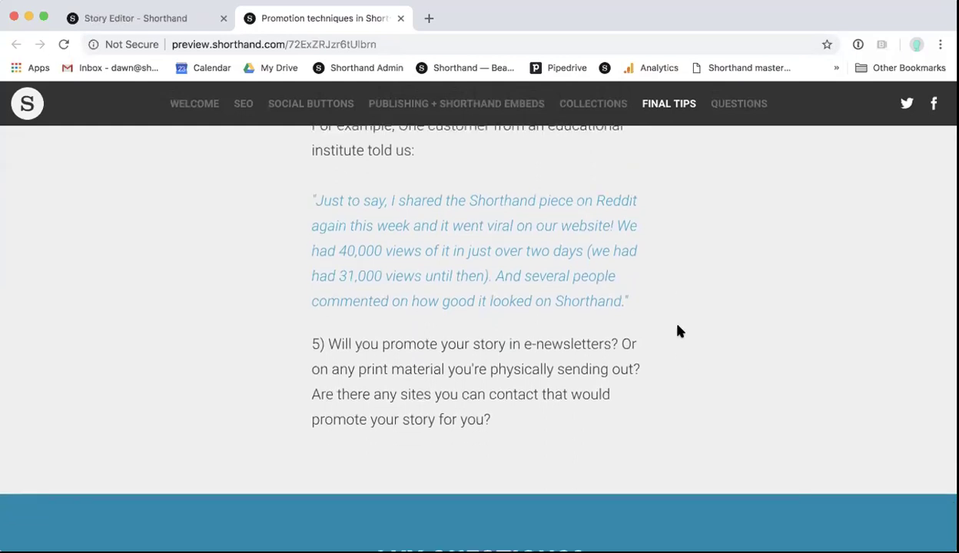
{"action": "scroll", "coordinate": [680, 330], "scroll_direction": "down", "scroll_amount": 2}
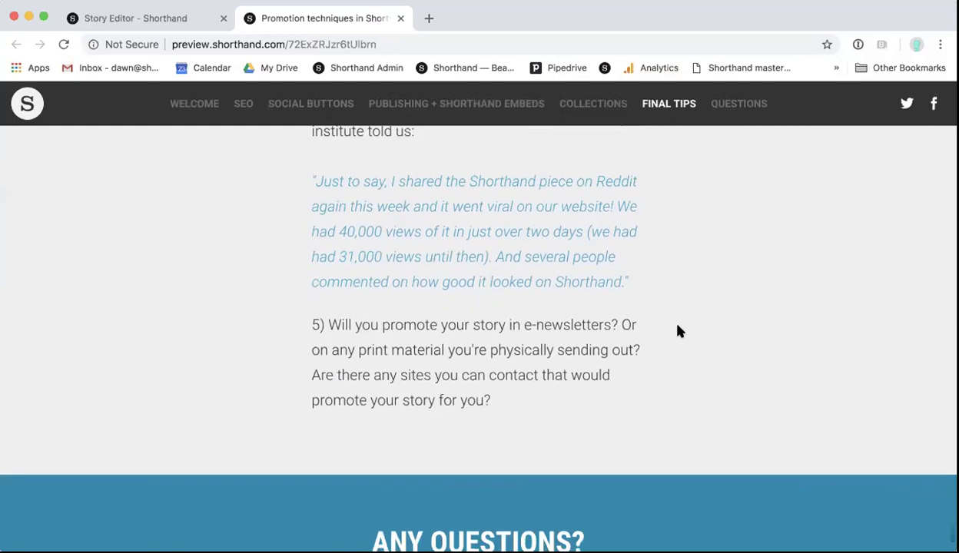
{"action": "scroll", "coordinate": [680, 330], "scroll_direction": "down", "scroll_amount": 1}
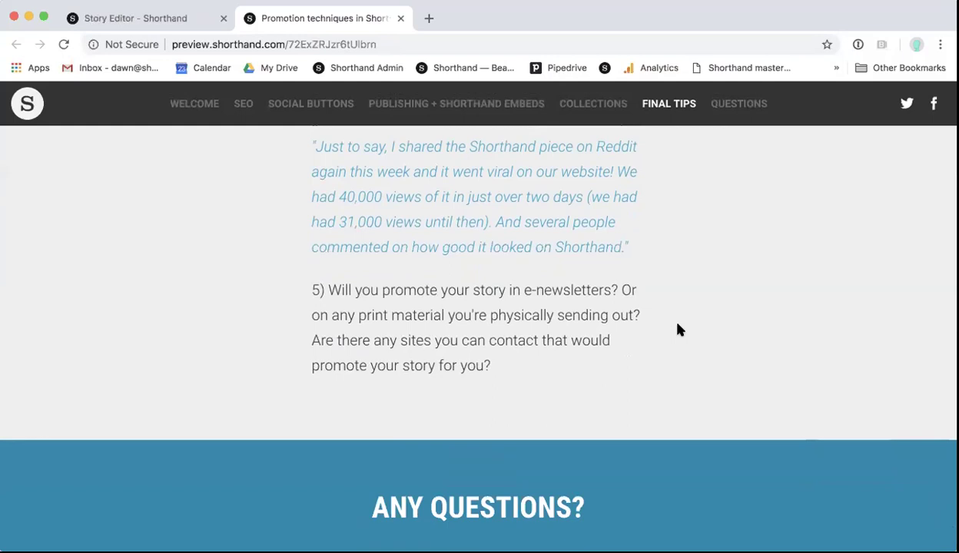
{"action": "scroll", "coordinate": [677, 329], "scroll_direction": "down", "scroll_amount": 3}
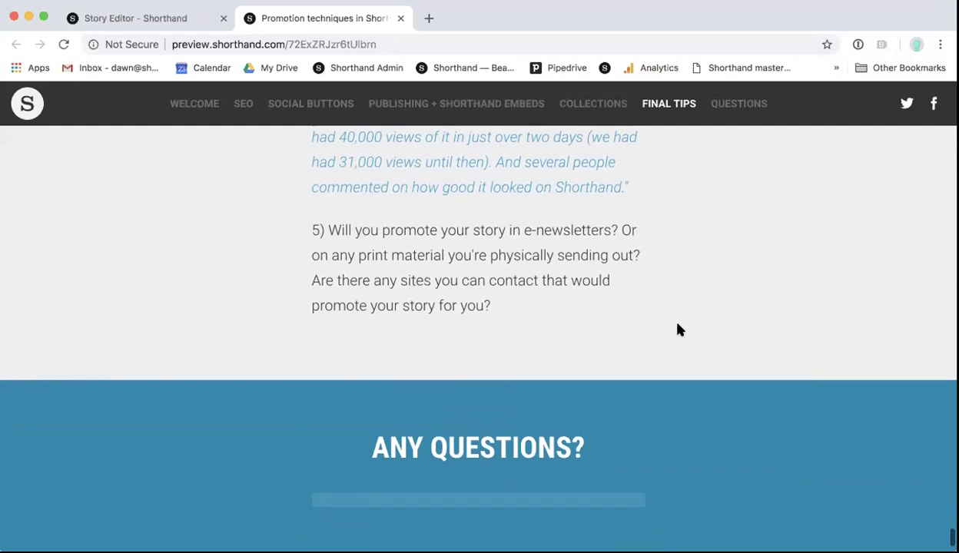
{"action": "scroll", "coordinate": [677, 329], "scroll_direction": "up", "scroll_amount": 1}
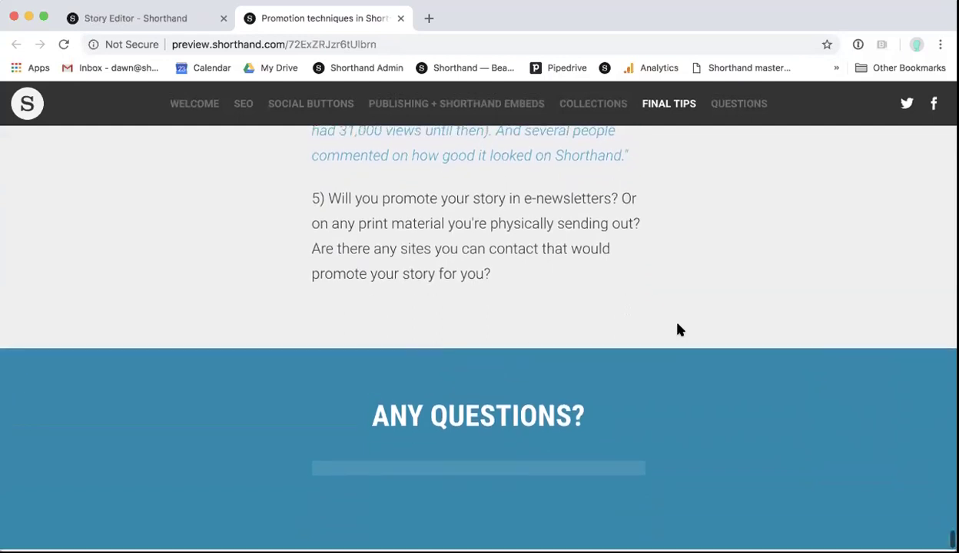